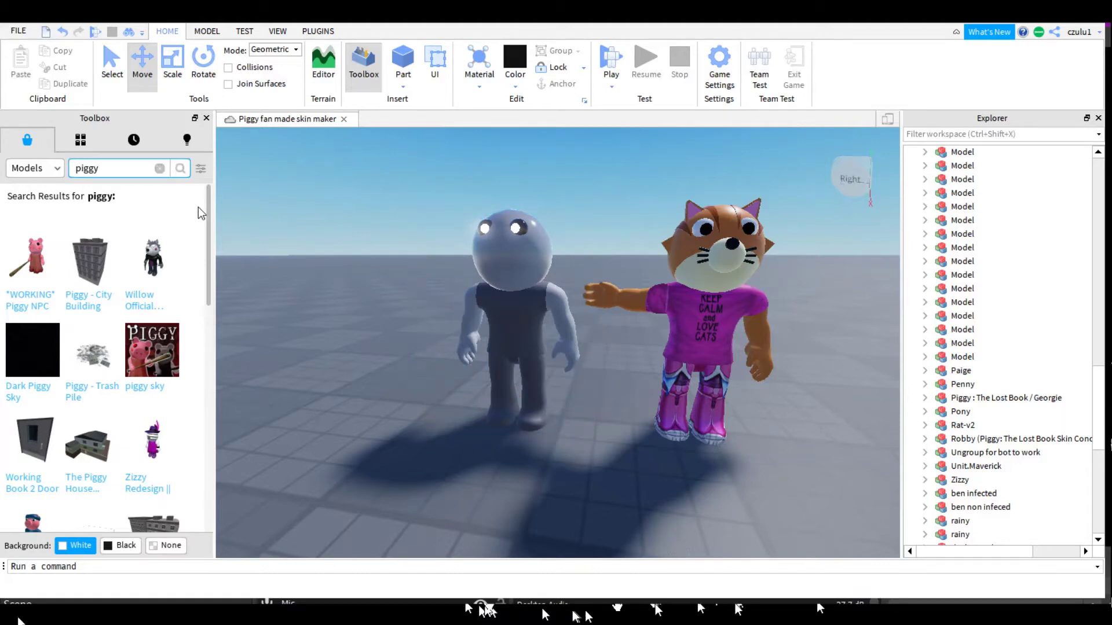
Step: Clear the "piggy" search term from the model library
key("BackSpace")
key("BackSpace")
key("BackSpace")
key("BackSpace")
key("BackSpace")
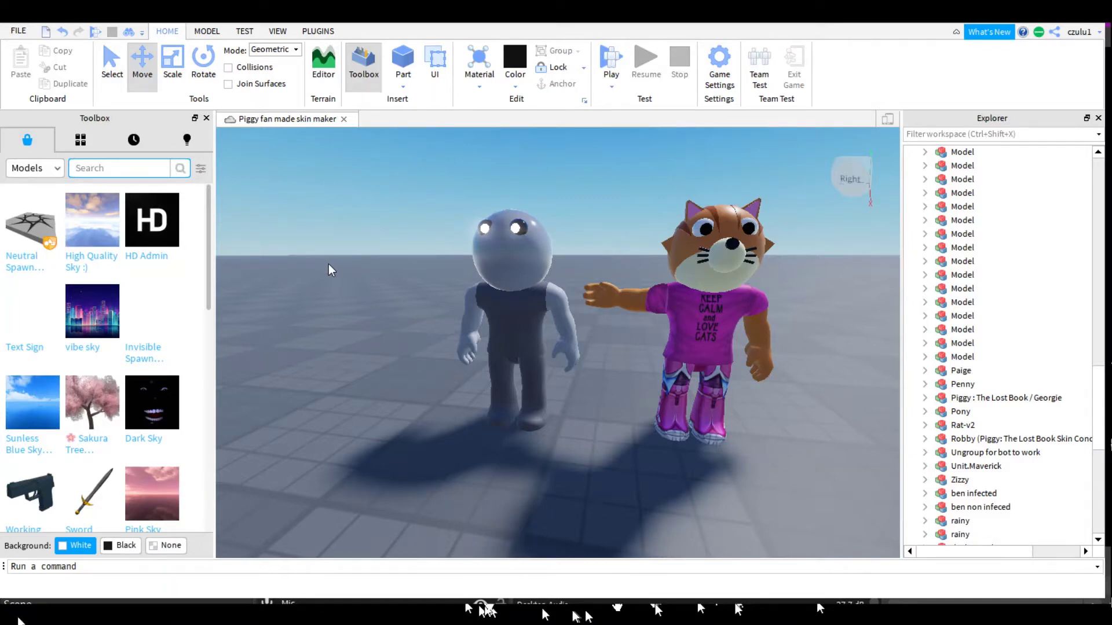
Step: Examine the row of like-button icons and the Subscribe sign beside the rabbit character in the scene
key("w")
right_click_drag(389, 283, 367, 275)
key("w")
key("s")
key("w")
key("s")
right_click_drag(477, 336, 477, 336)
key("e")
key("w")
key("e")
key("w")
key("s")
key("w")
key("a")
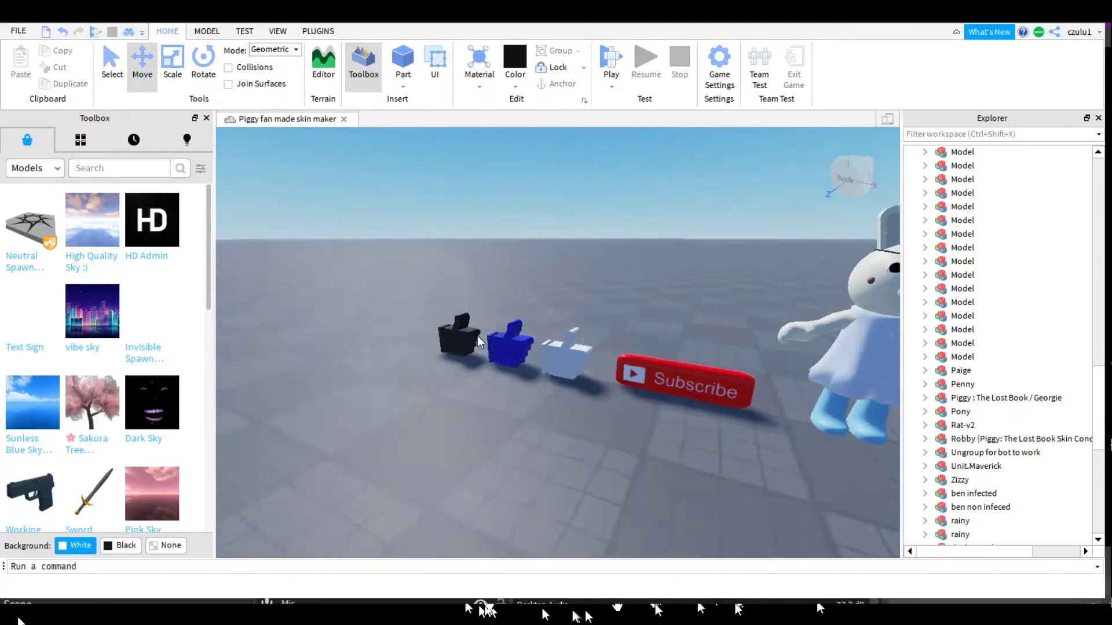
key("a")
right_click_drag(788, 465, 790, 460)
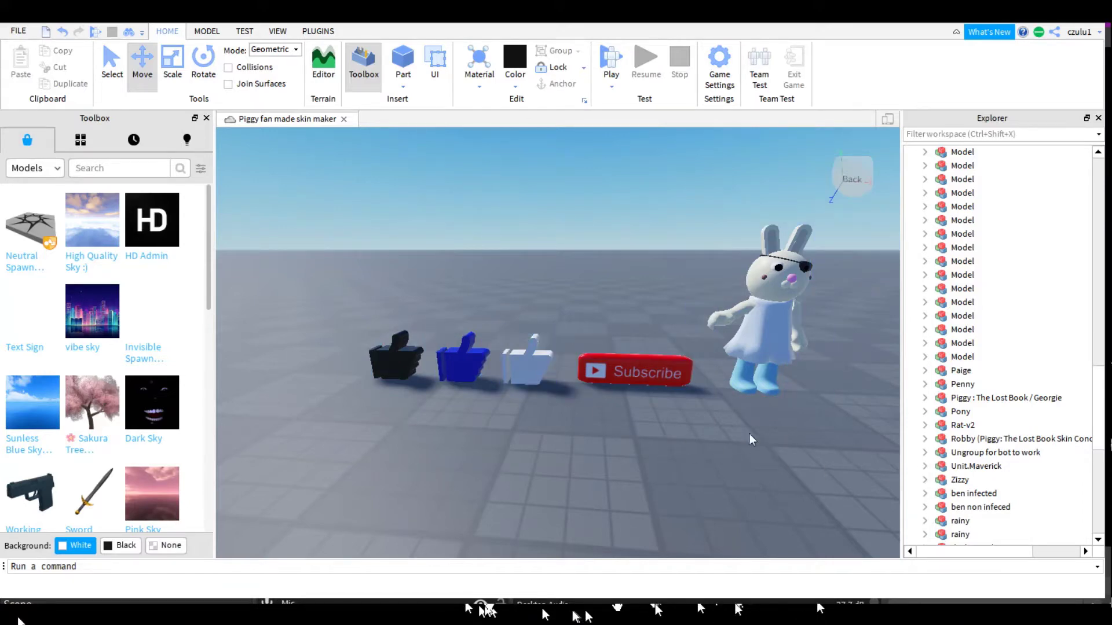
Step: Return to the blank Create piggy boy model, move it away from the cat character, and deselect it
mouse_move(827, 501)
right_mouse_down()
mouse_move(1030, 510)
mouse_move(797, 492)
mouse_move(823, 493)
mouse_move(812, 491)
right_mouse_up()
key("w")
key("w")
key("w")
key("w")
key("w")
key("w")
key("w")
right_click_drag(718, 457, 701, 458)
key("e")
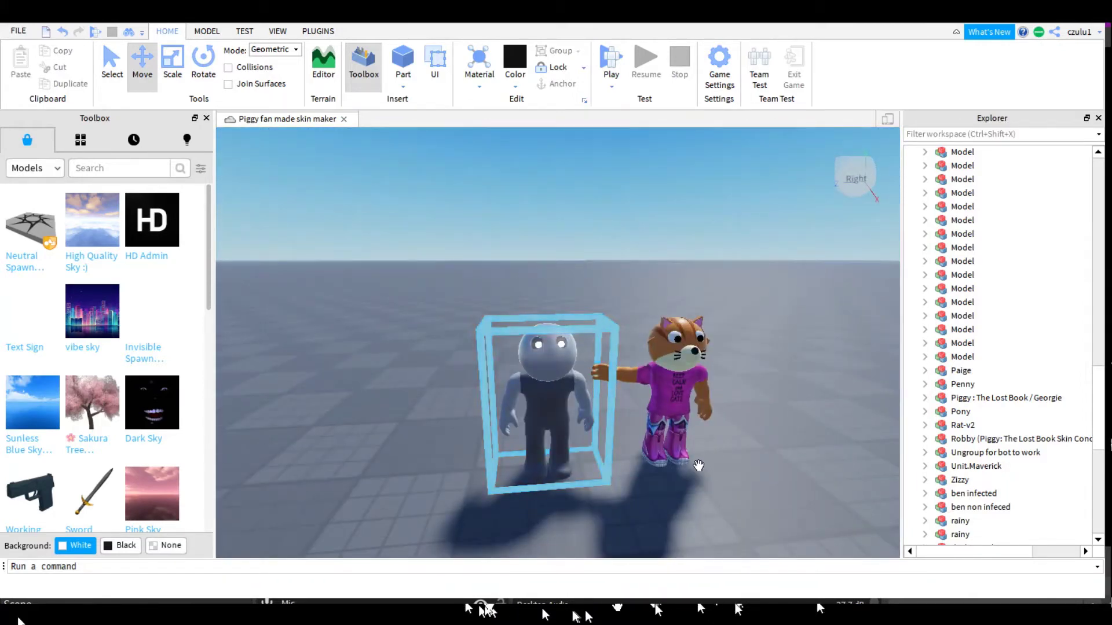
right_click_drag(638, 547, 629, 557)
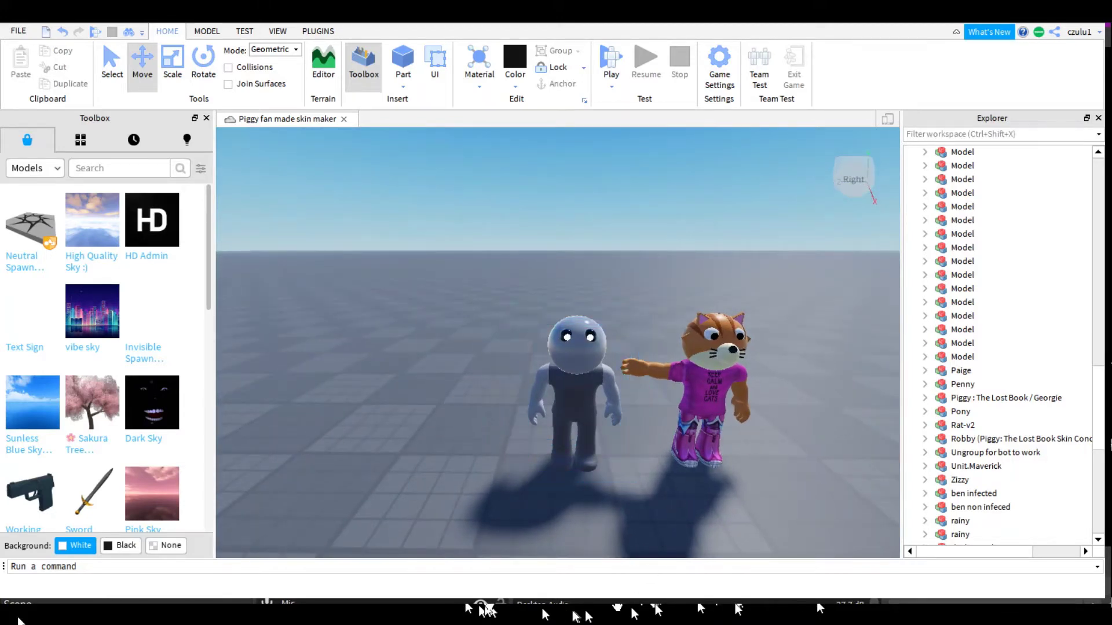
left_click_drag(675, 559, 528, 515)
key("f")
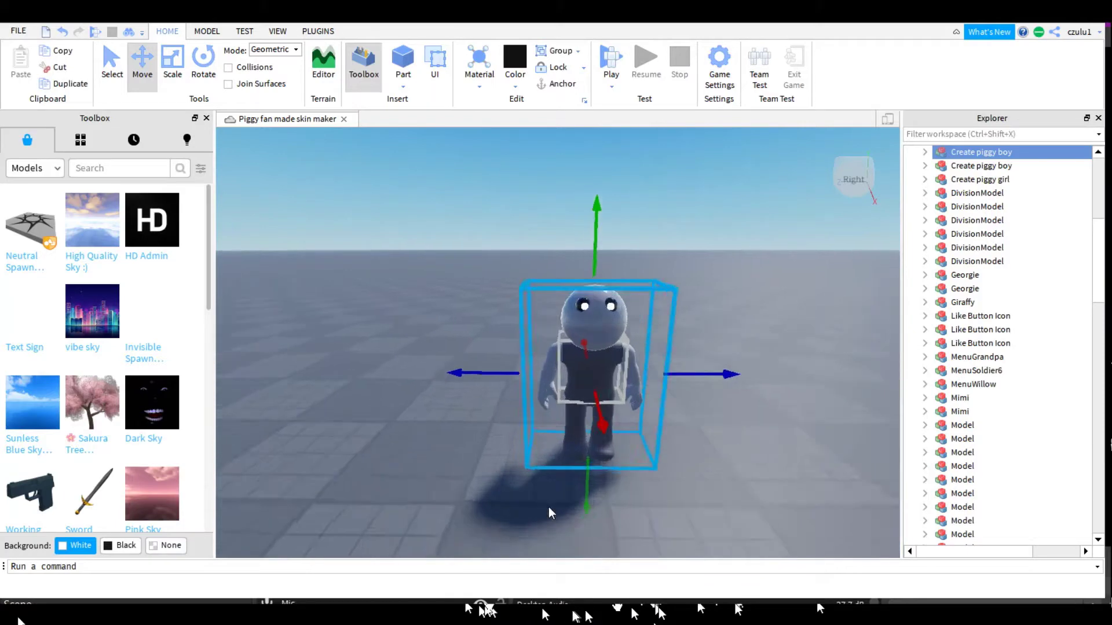
left_click(549, 505)
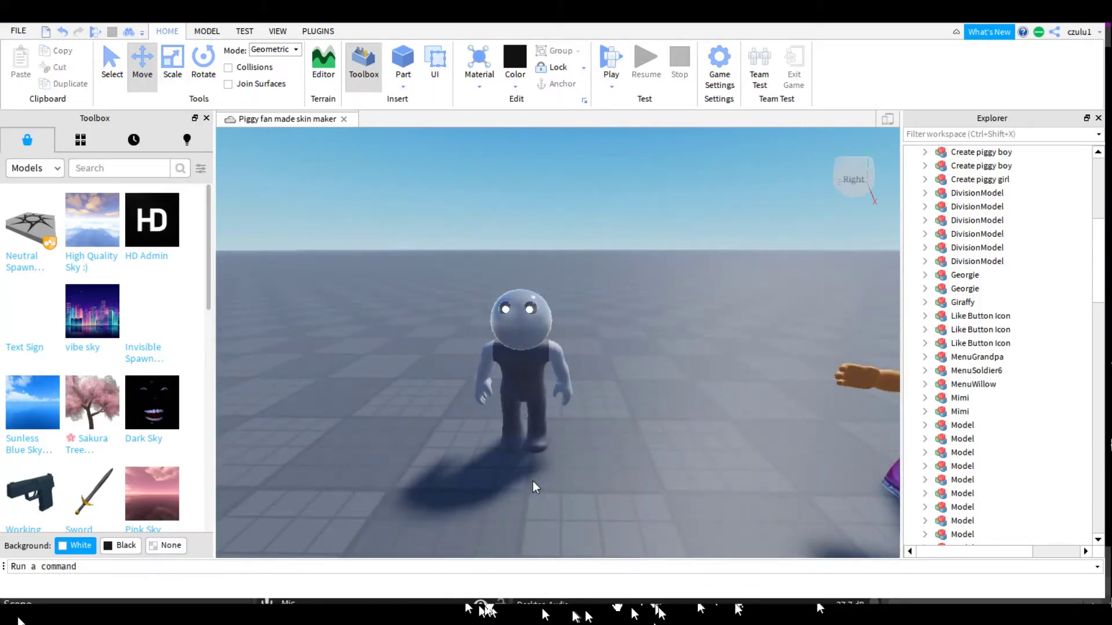
Step: Select the blank piggy boy model, focus on it, and expand its list of child objects
right_click_drag(769, 385, 699, 432)
left_click(699, 432)
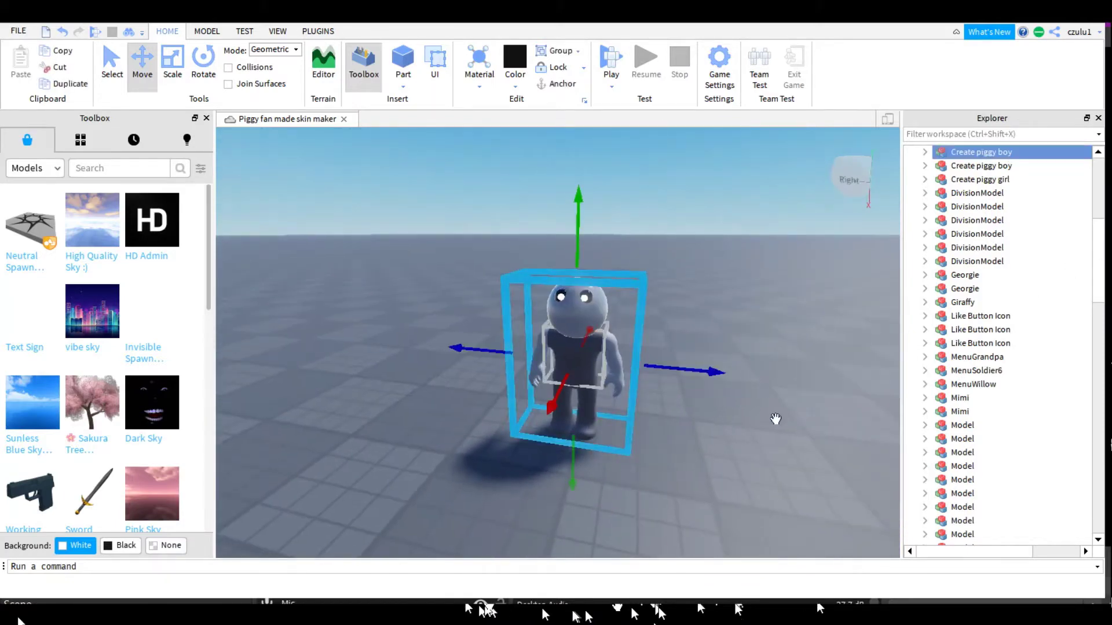
key("f")
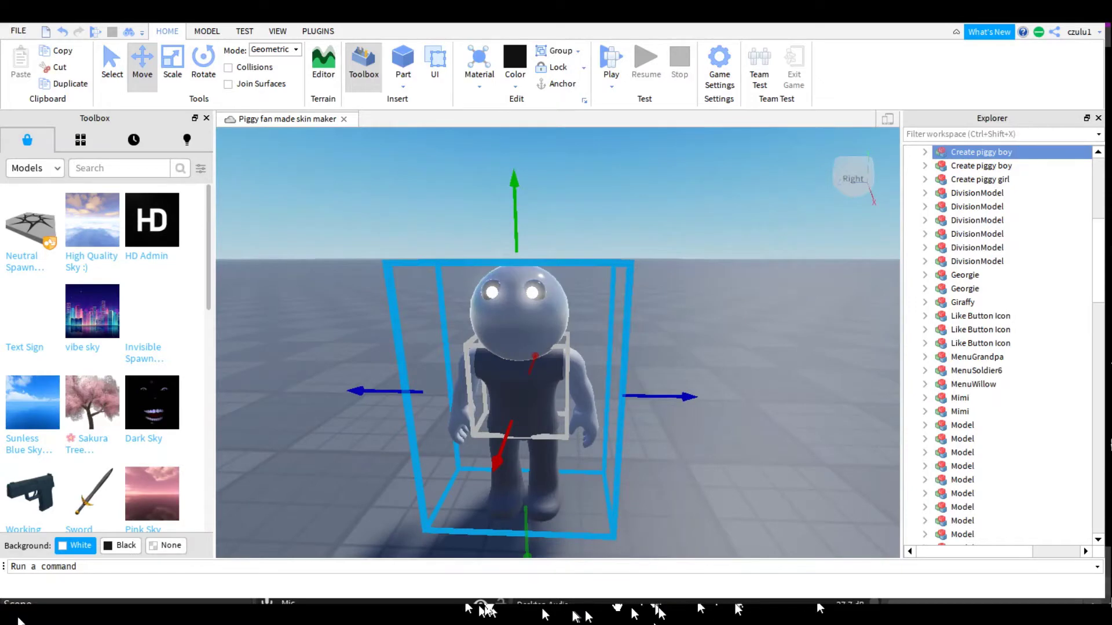
left_click(925, 152)
Step: Delete the cat character in the pink shirt standing near the blank piggy boy
key("d")
right_click_drag(805, 423, 804, 421)
right_click_drag(765, 371, 770, 388)
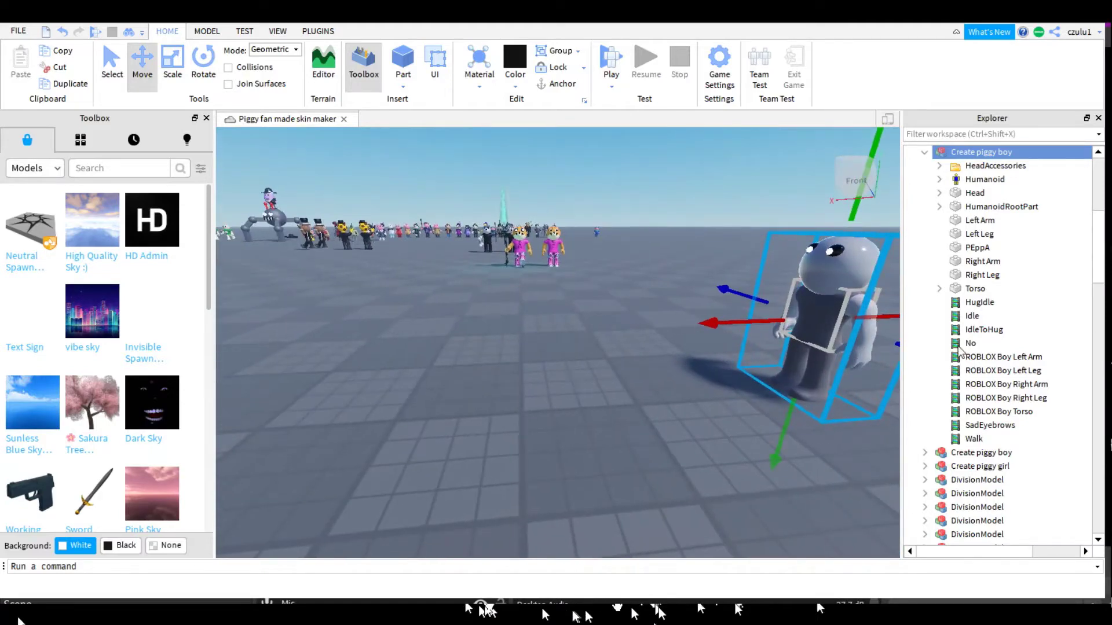
right_click_drag(719, 272, 739, 270)
left_click(742, 284)
key("Delete")
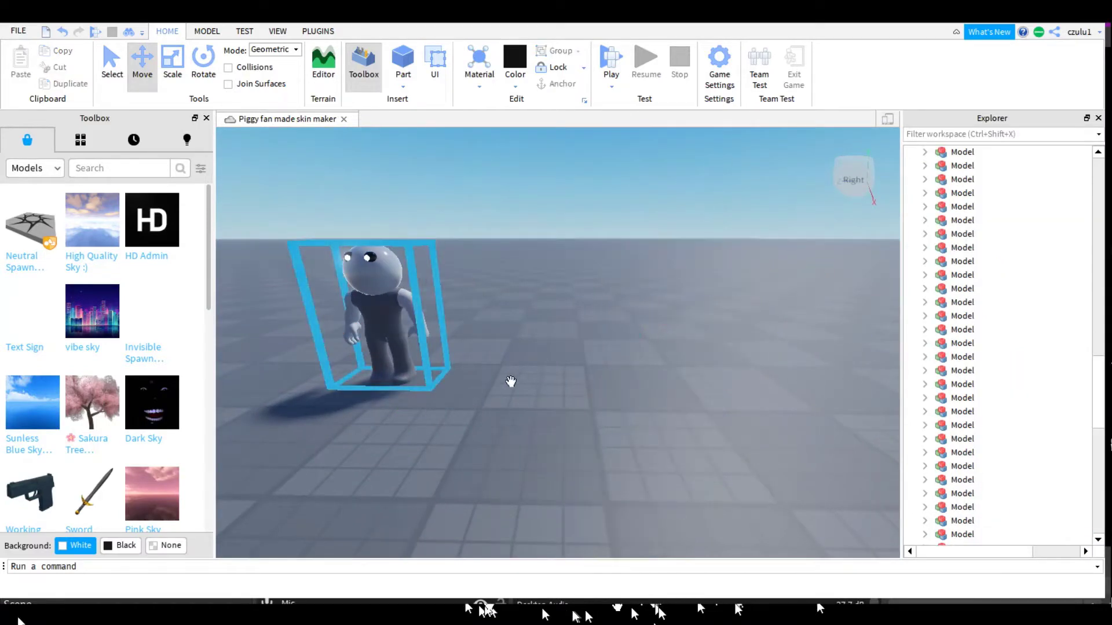
Step: Reselect the blank piggy boy model and frame it from the front
left_click(512, 383)
key("a")
key("w")
key("e")
key("s")
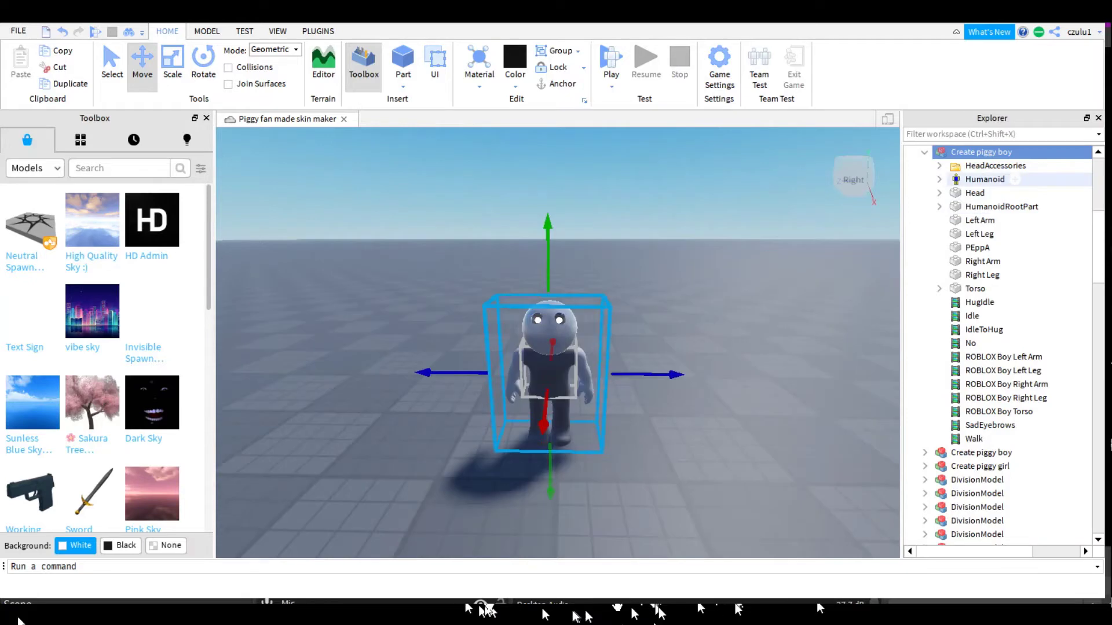
key("q")
key("w")
key("e")
key("s")
key("q")
Step: Check the piggy boy's HeadAccessories, PEppA, Left Leg, Right Arm and HumanoidRootPart one by one, and clear the selection
left_click(991, 167)
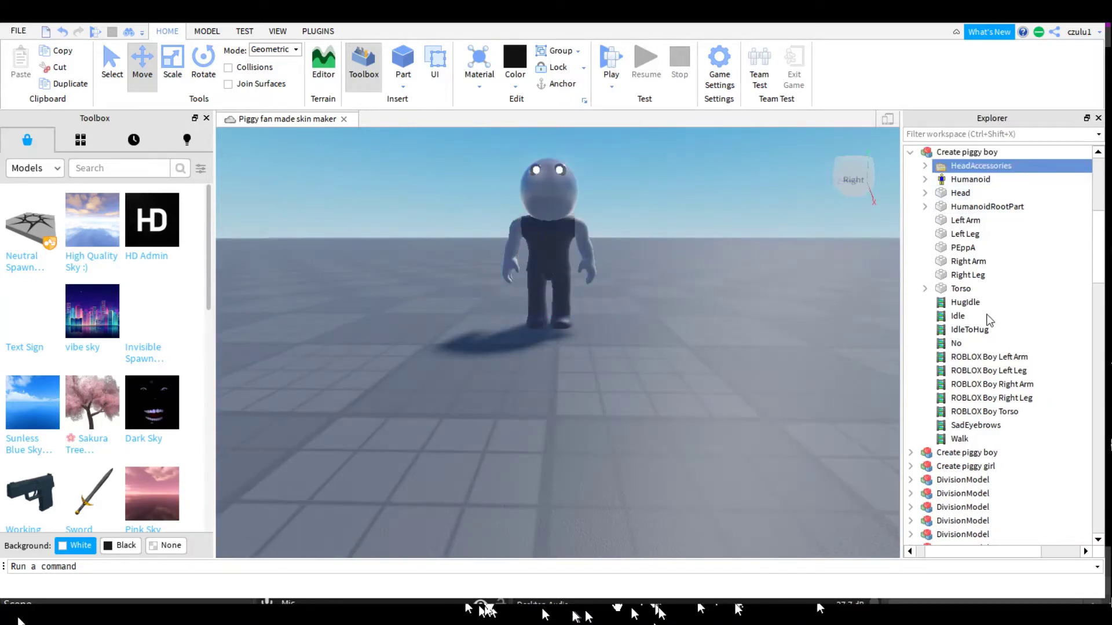
key("e")
key("w")
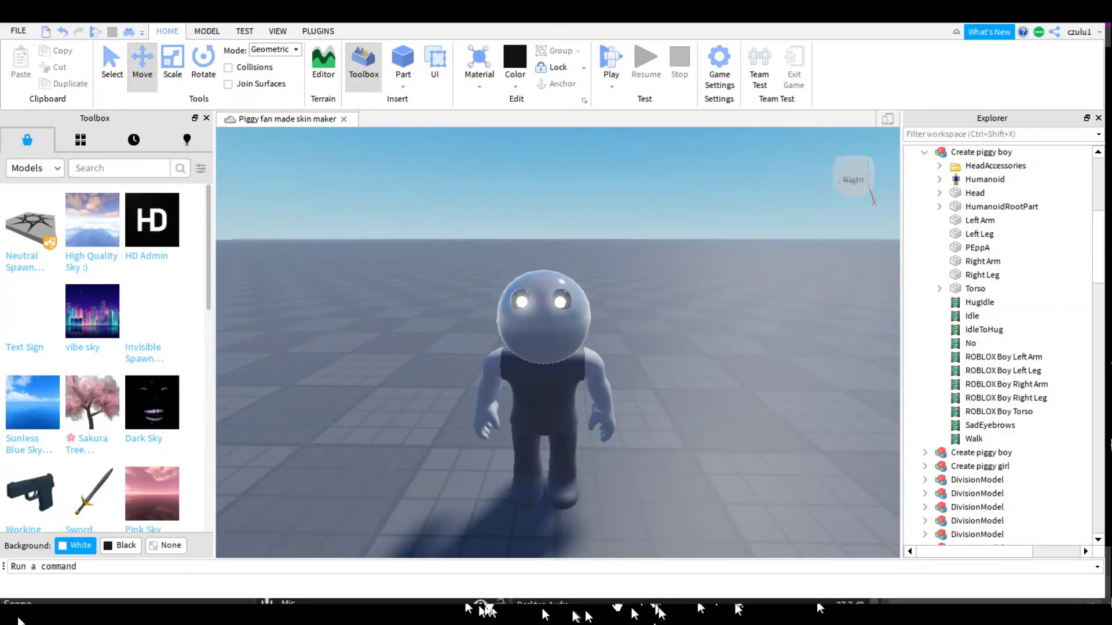
left_click(995, 166)
left_click(1028, 258)
left_click(978, 248)
left_click(979, 234)
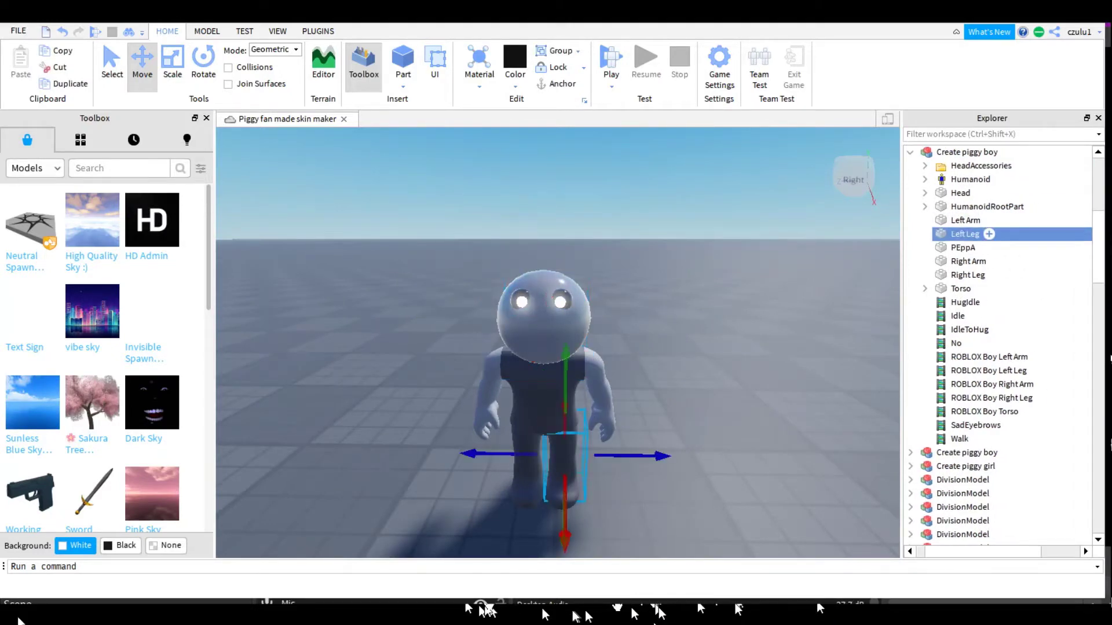
left_click(979, 261)
left_click(985, 206)
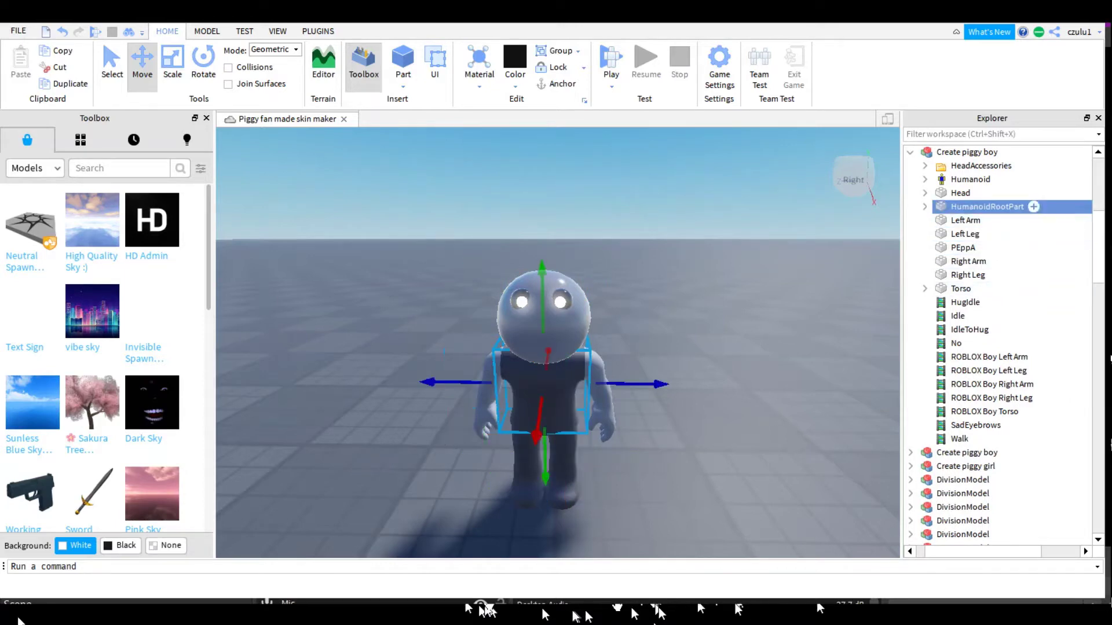
left_click(979, 234)
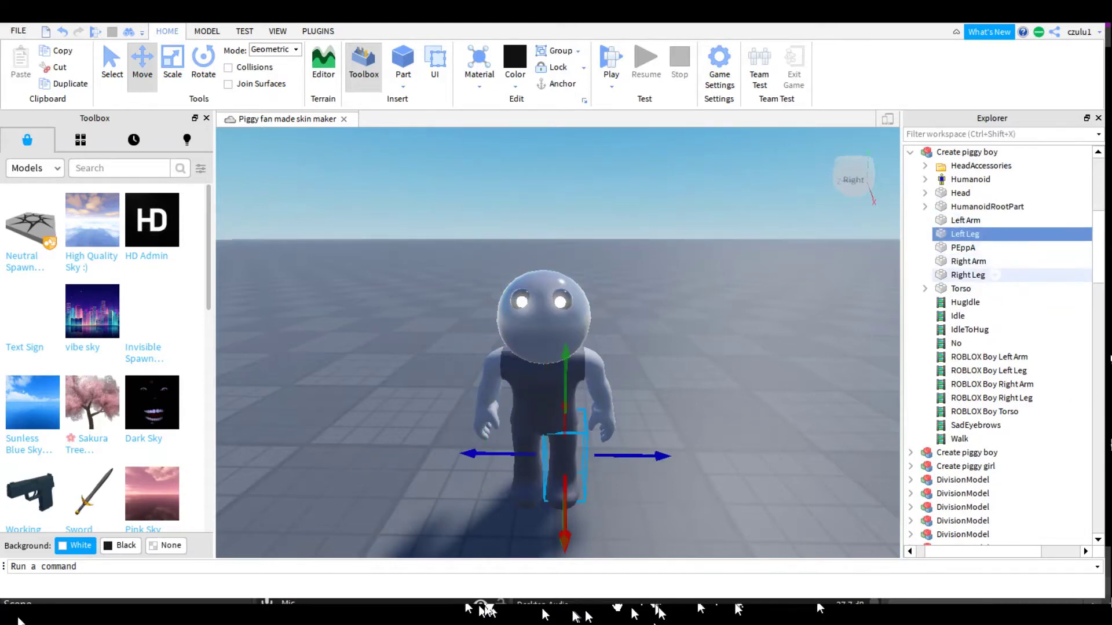
left_click(674, 486)
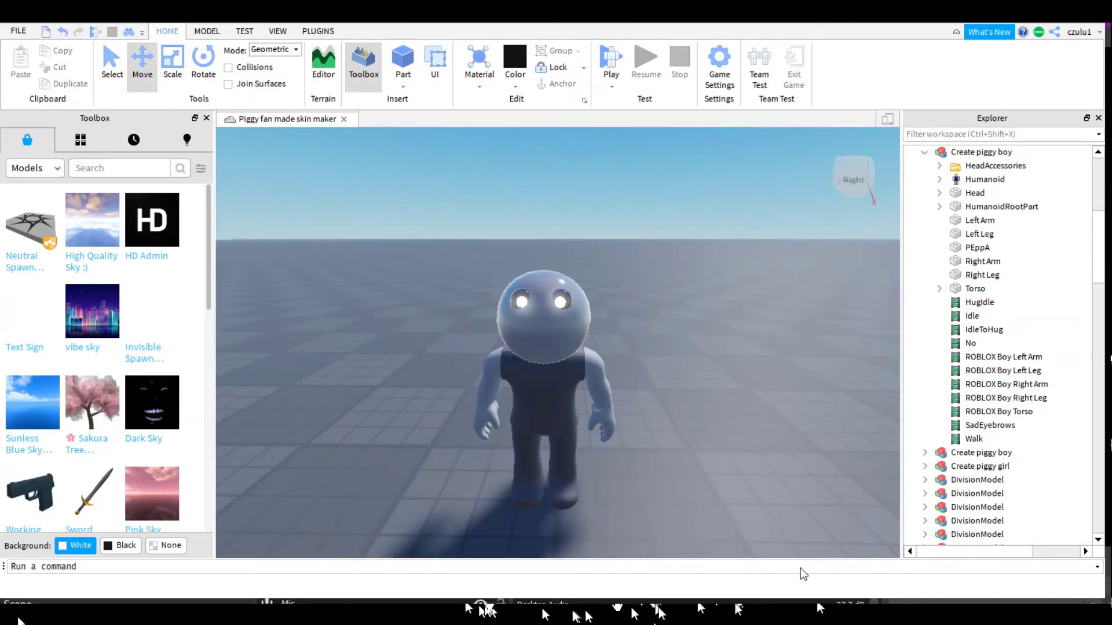
scroll(557, 342, "down", 2)
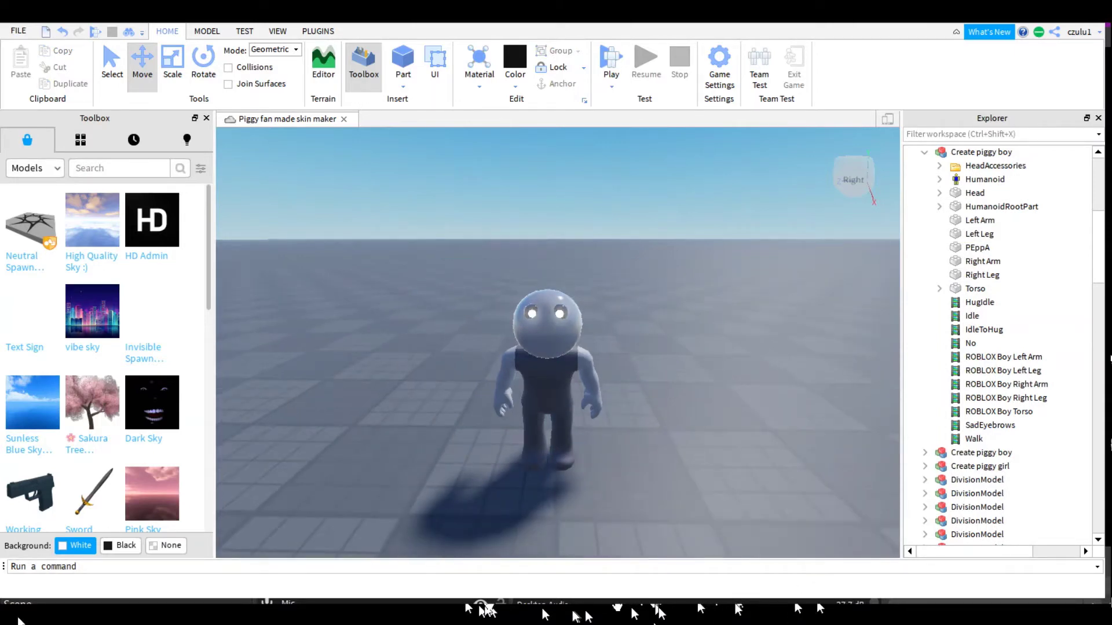
mouse_move(558, 343)
right_mouse_down()
mouse_move(558, 365)
mouse_move(559, 351)
right_mouse_up()
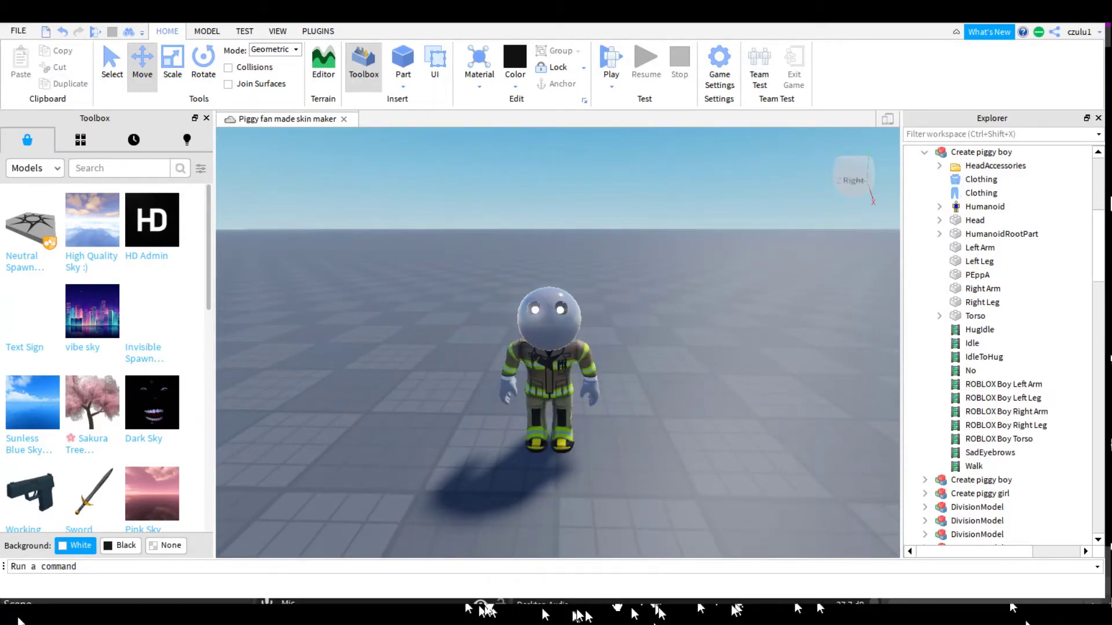
mouse_move(557, 343)
right_mouse_down()
mouse_move(563, 365)
mouse_move(543, 320)
mouse_move(553, 336)
right_mouse_up()
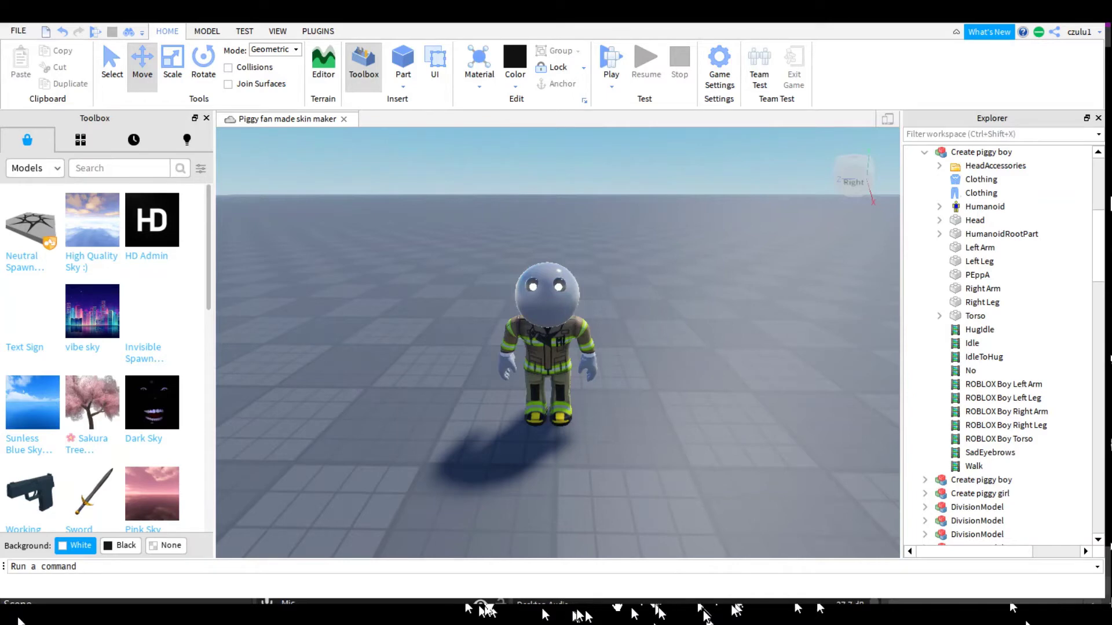
right_click_drag(557, 343, 544, 346)
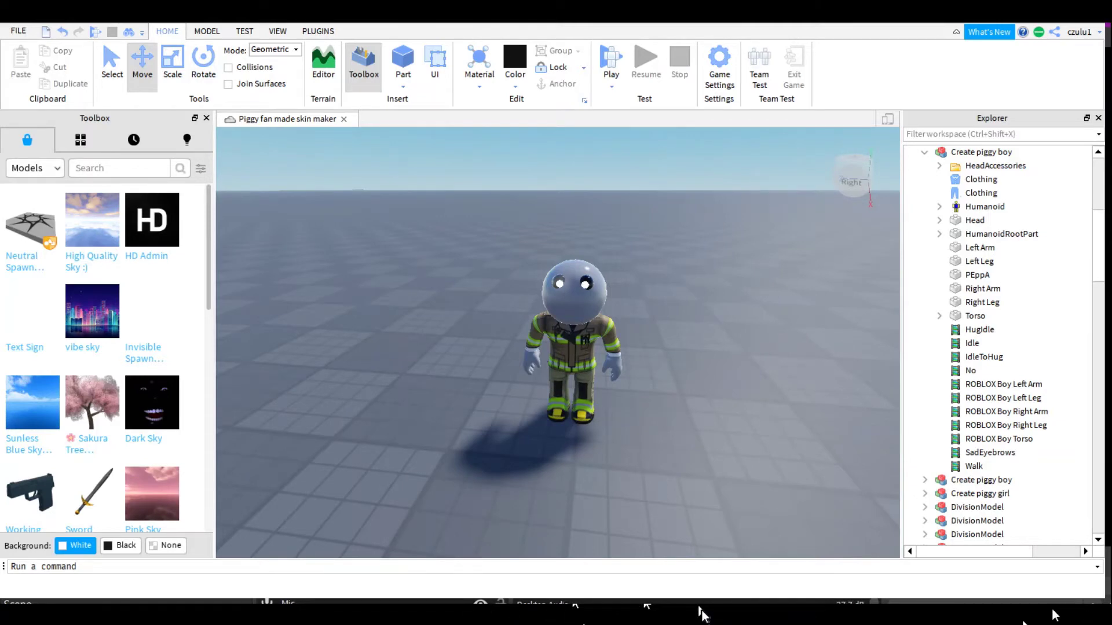
Step: Go to the blank models displayed on the white pedestal and duplicate the Create piggy boy there
right_click_drag(557, 343, 504, 302)
key("w")
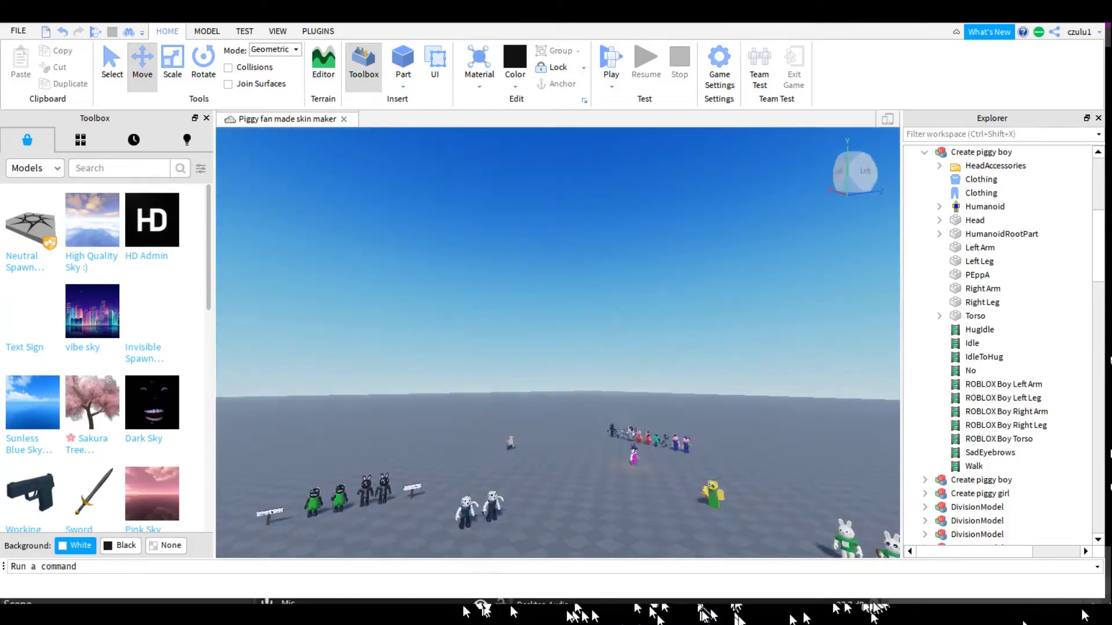
key("w")
right_click_drag(770, 464, 794, 493)
key("w")
key("s")
mouse_move(581, 541)
right_mouse_down()
mouse_move(568, 555)
mouse_move(586, 559)
right_mouse_up()
key("a")
left_click(674, 499)
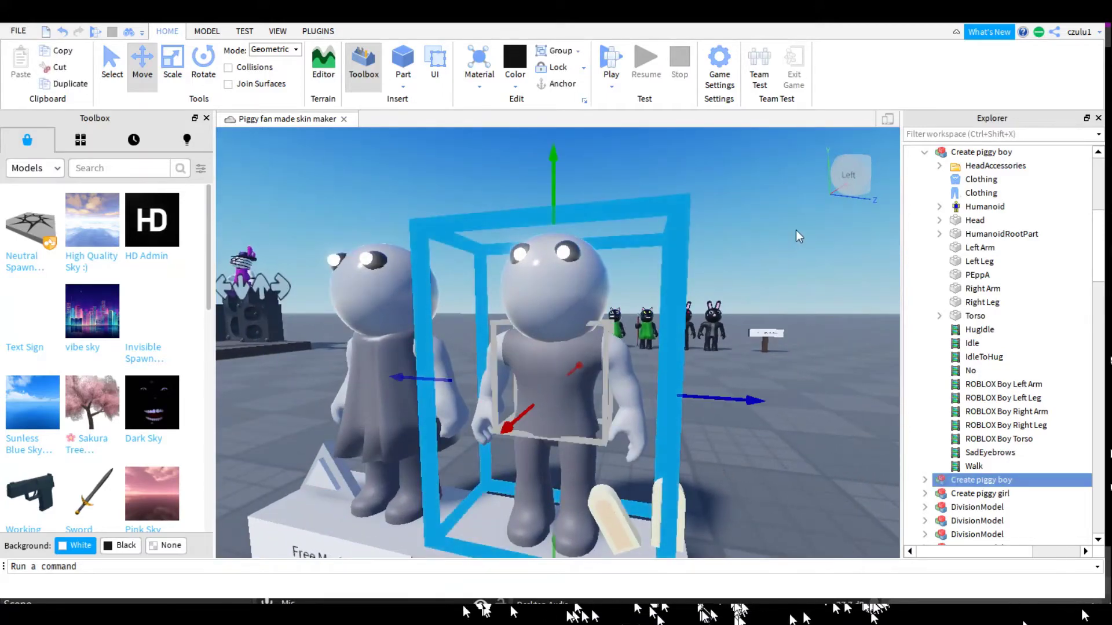
key("ctrl+d")
Step: Place the duplicated piggy boy on open ground beside the one in the firefighter outfit
left_click_drag(671, 498, 662, 496)
right_click_drag(672, 498, 662, 496)
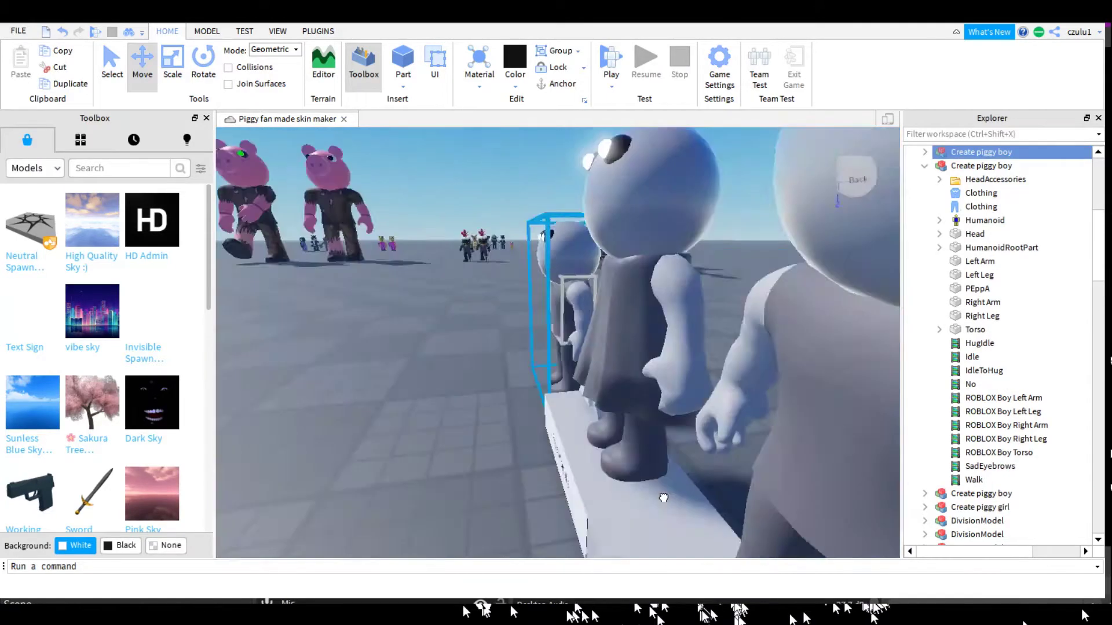
left_click_drag(663, 496, 674, 493)
right_click_drag(663, 496, 674, 492)
key("w")
left_click_drag(674, 492, 866, 515)
key("w")
key("w")
key("s")
key("w")
key("s")
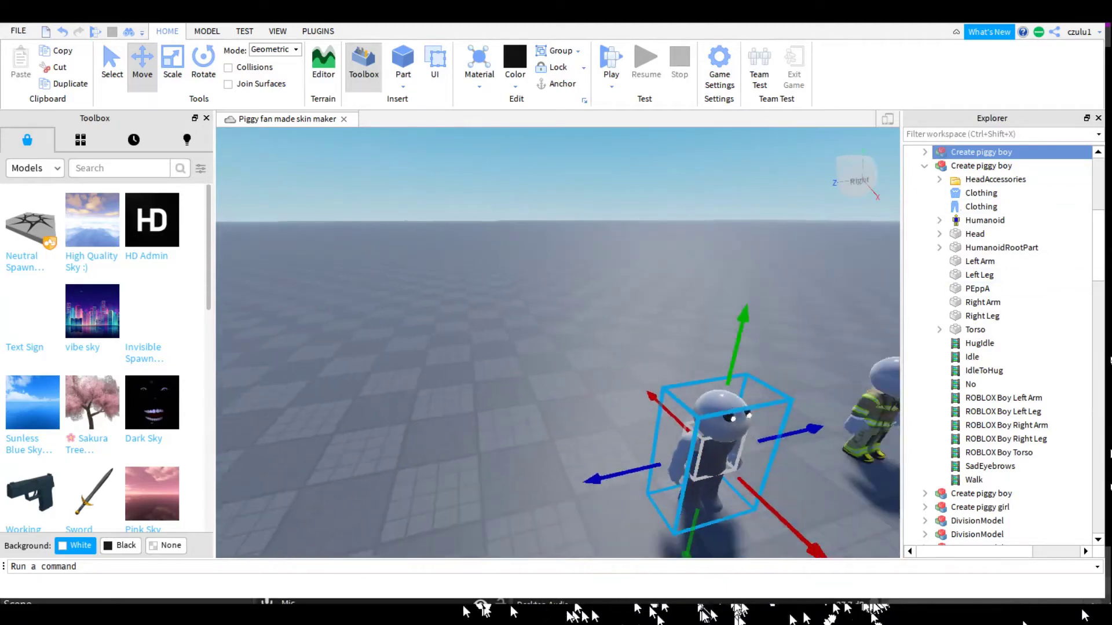
Step: Expand the duplicate's child objects, focus on its Torso, and delete the duplicated piggy boy
left_click(925, 166)
left_click(925, 153)
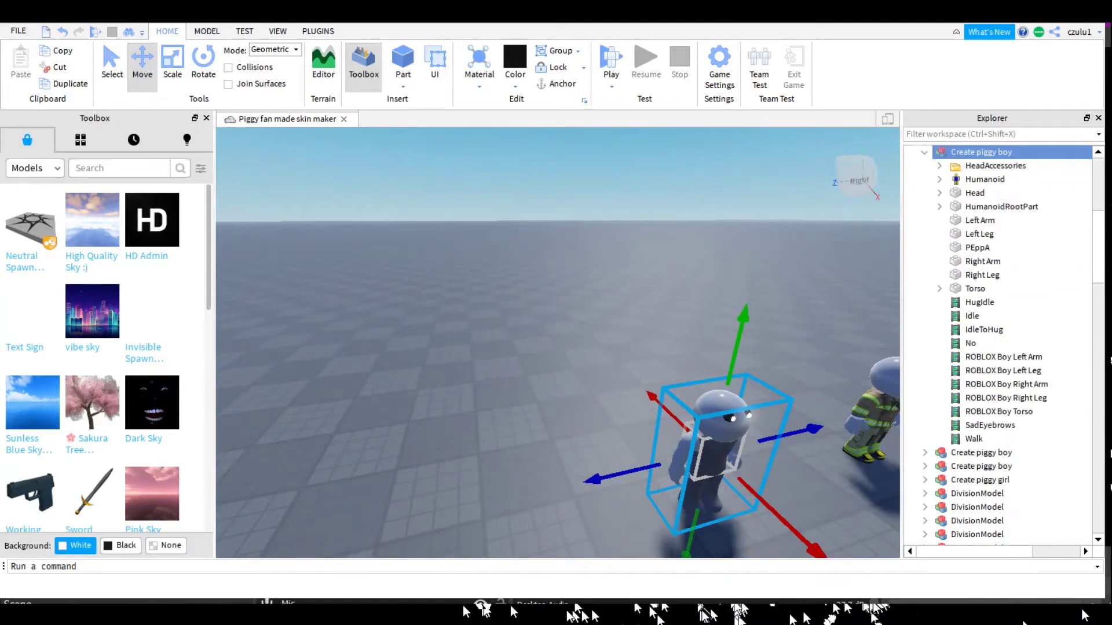
left_click(975, 289)
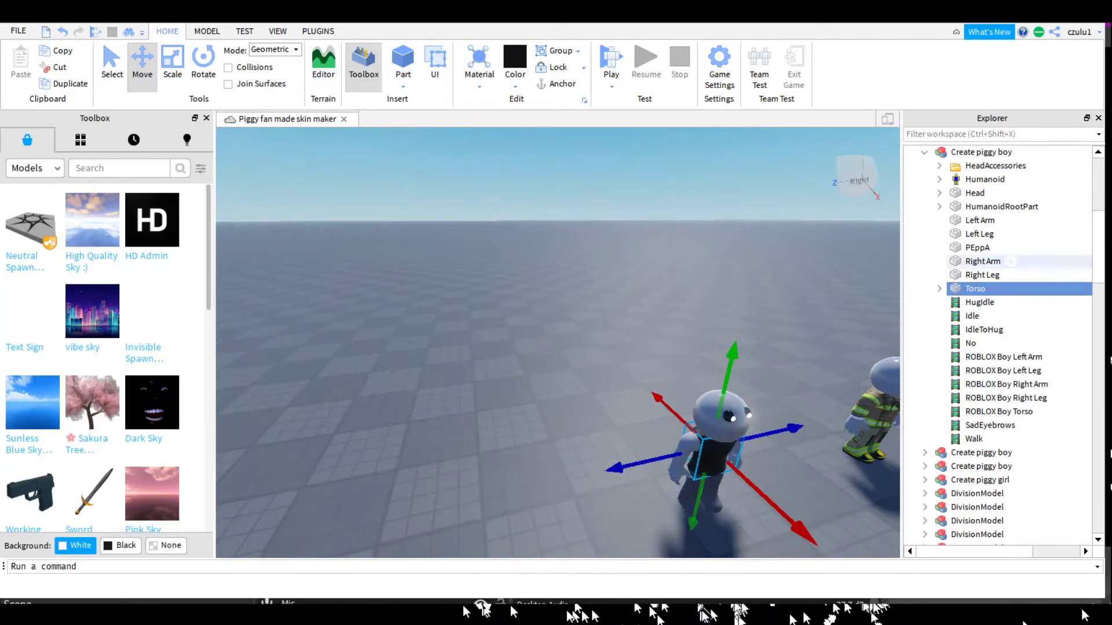
key("f")
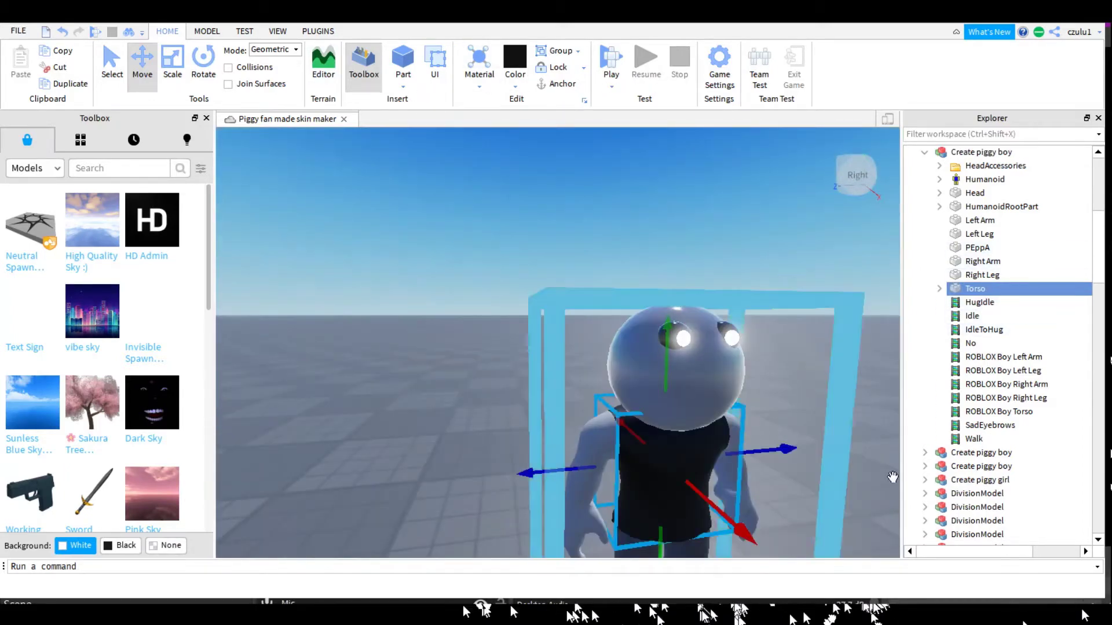
left_click(859, 490)
key("Delete")
Step: Select the piggy boy in the firefighter outfit, expand its child objects, and frame it from the front
right_click_drag(871, 519, 871, 519)
left_click(864, 441)
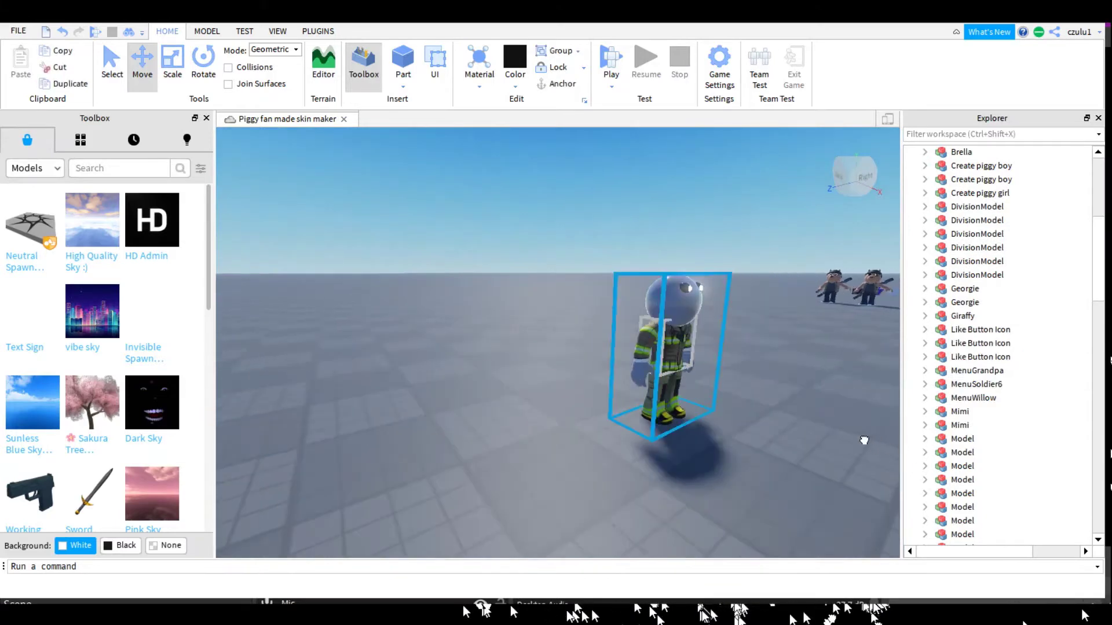
left_click(981, 166)
left_click(925, 165)
key("w")
right_click_drag(747, 235, 477, 299)
key("d")
key("f")
left_click(726, 308)
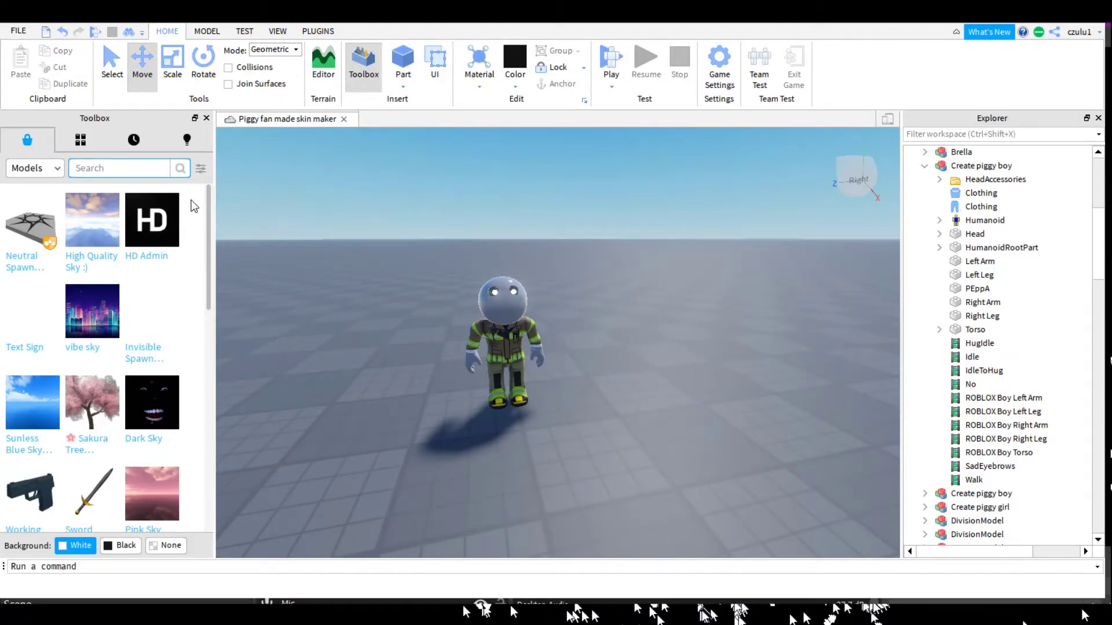
Step: Search the model library for "archire" and for "boat"
type("archire")
key("Return")
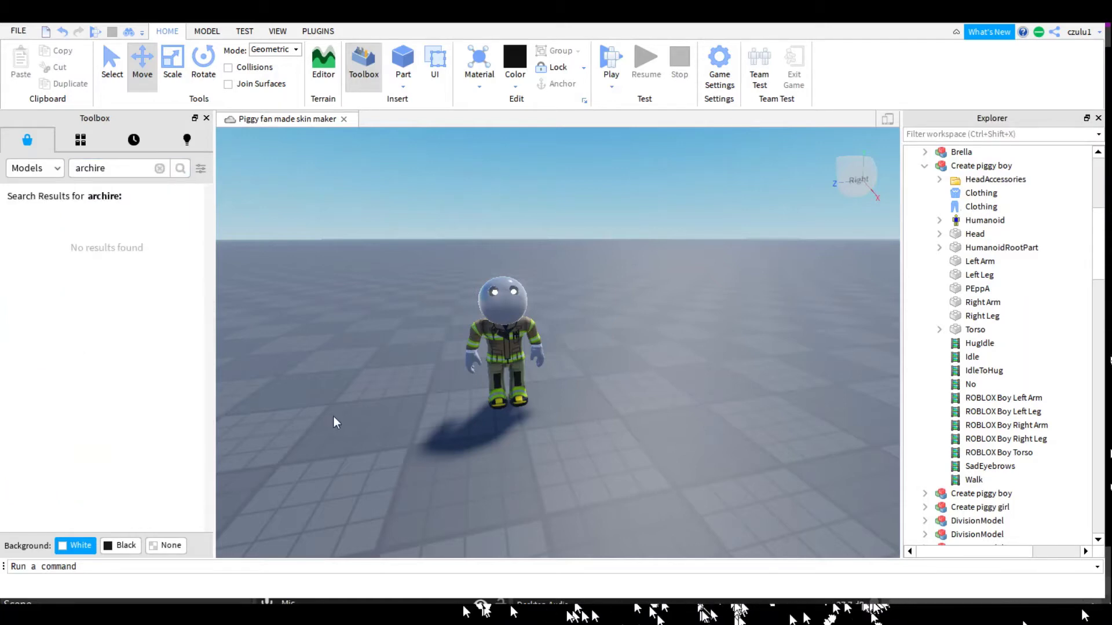
key("ctrl+a")
type("boat")
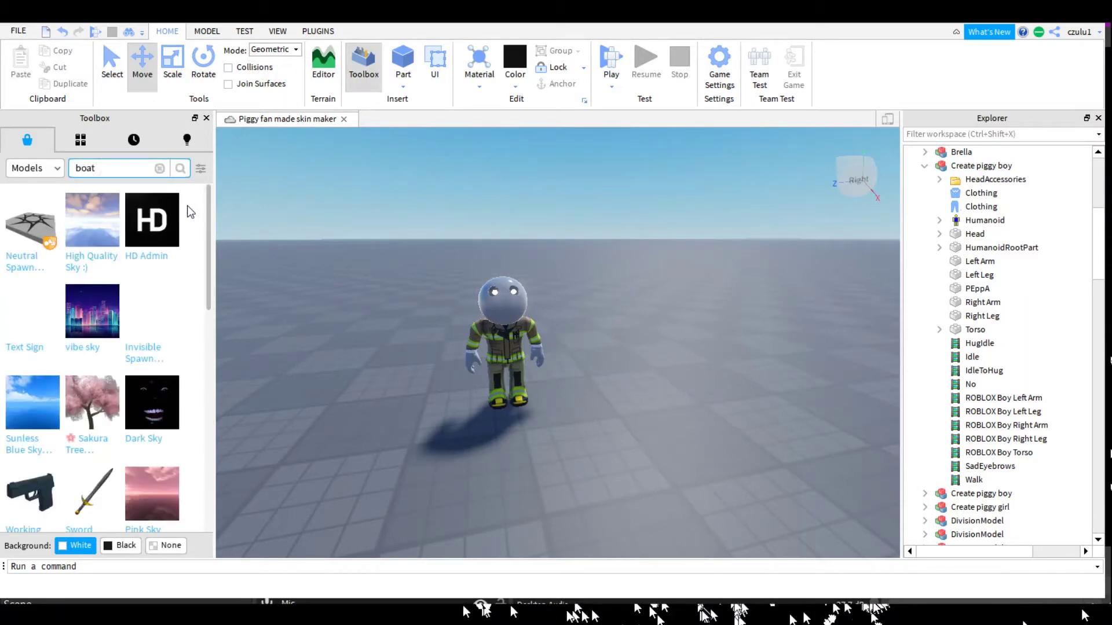
key("Return")
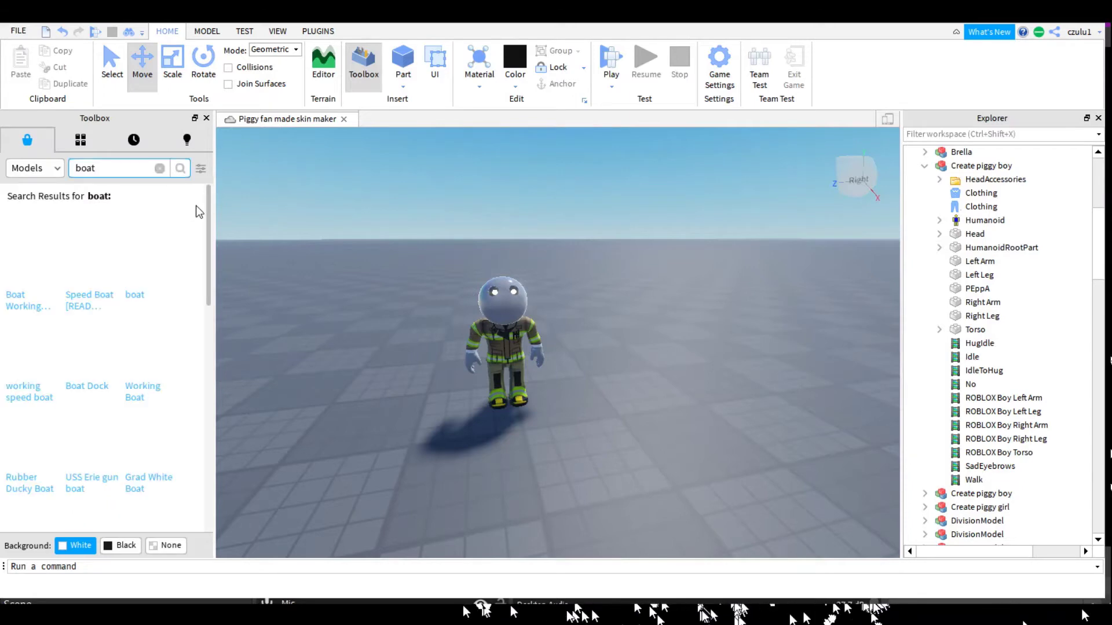
Step: Search the model library for "piggy boat" and look through the results for a usable character
left_click(160, 168)
type("pigg")
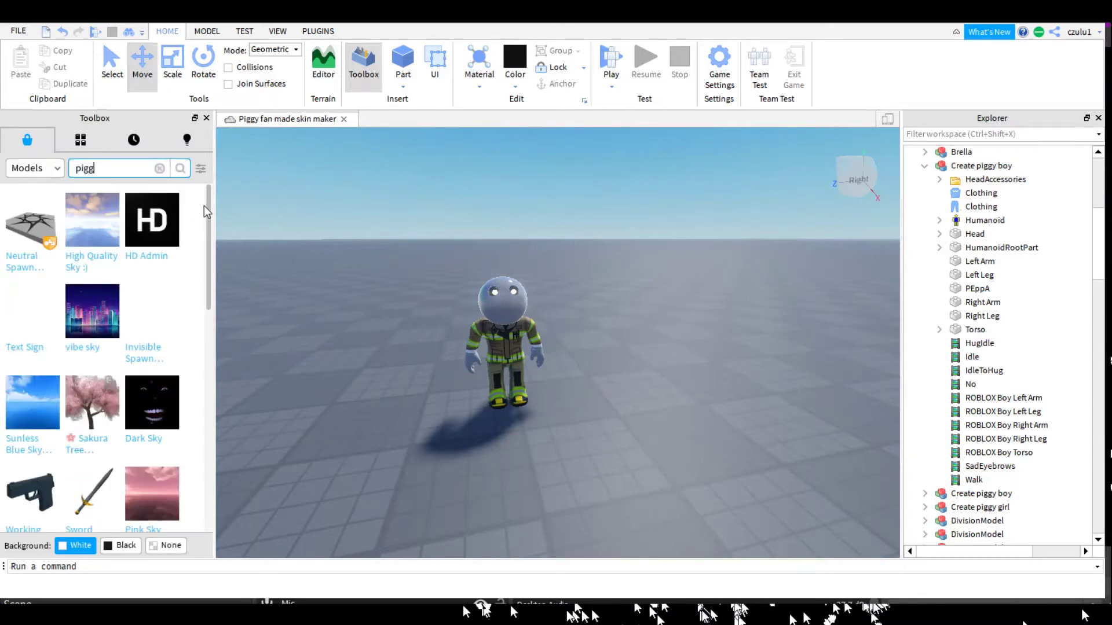
type("y boat")
key("Return")
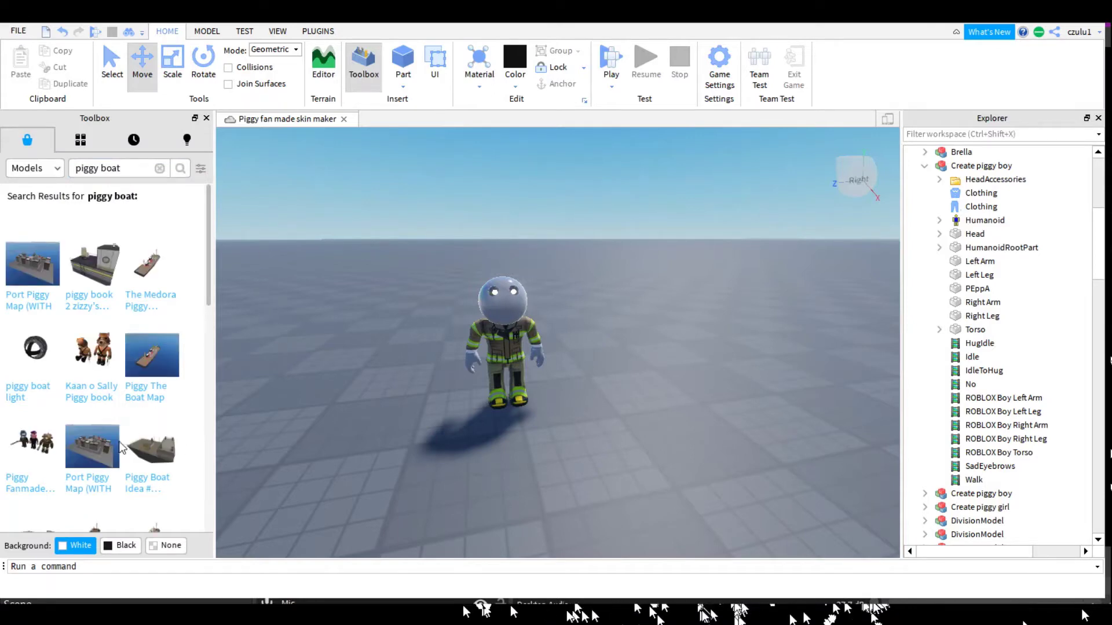
scroll(130, 446, "down", 3)
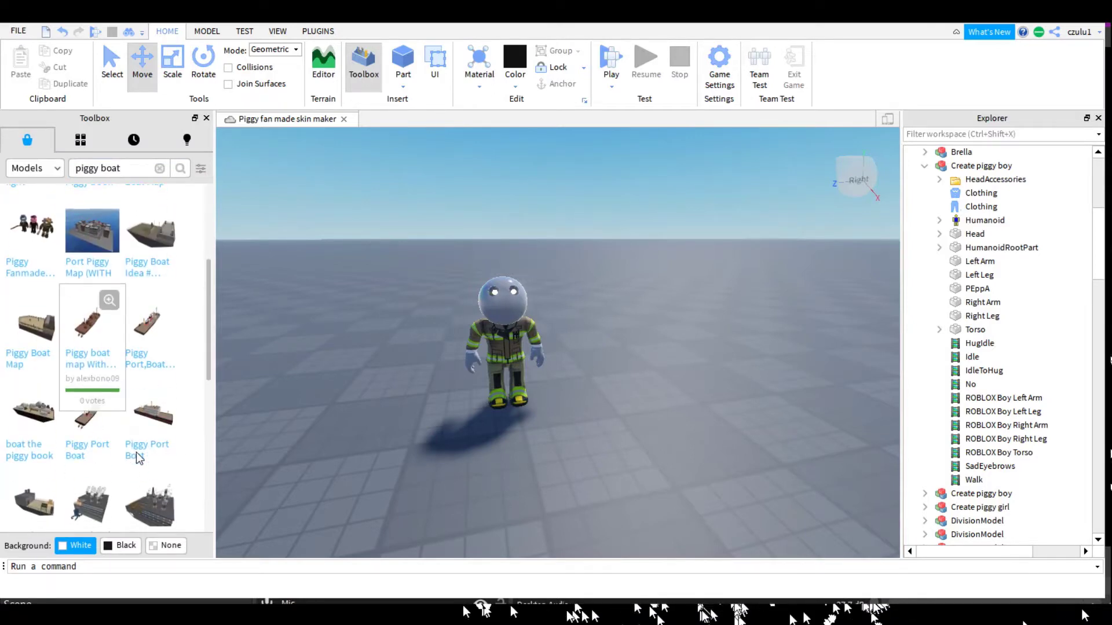
scroll(139, 457, "up", 3)
scroll(103, 354, "down", 5)
scroll(103, 354, "down", 10)
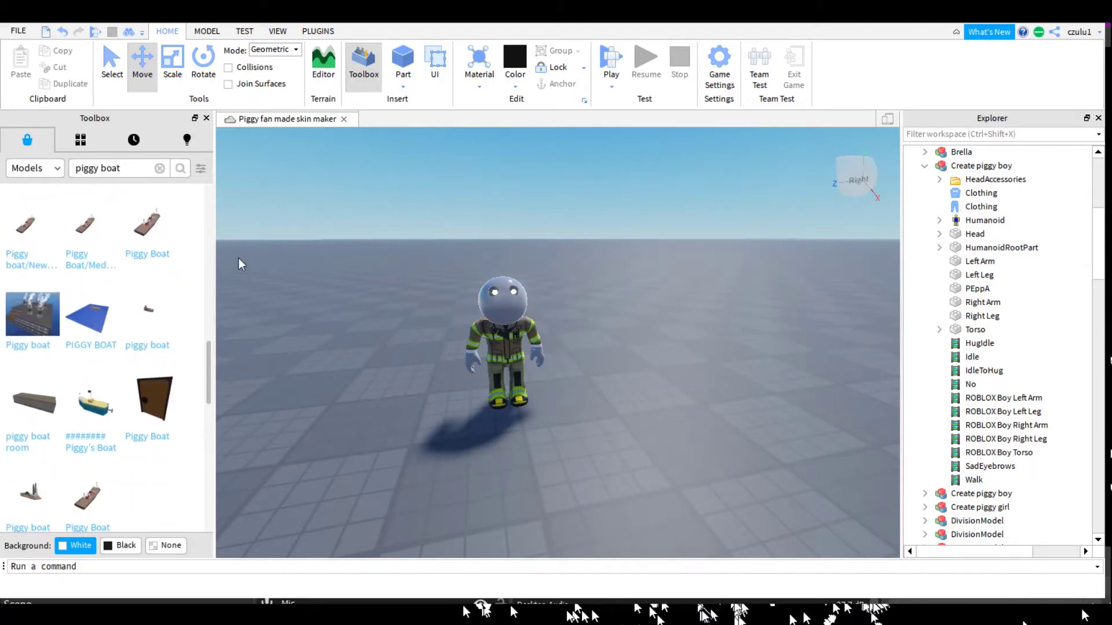
Step: Search the model library for "piggy boT CHAPTER"
left_click(159, 168)
type("piggy bo")
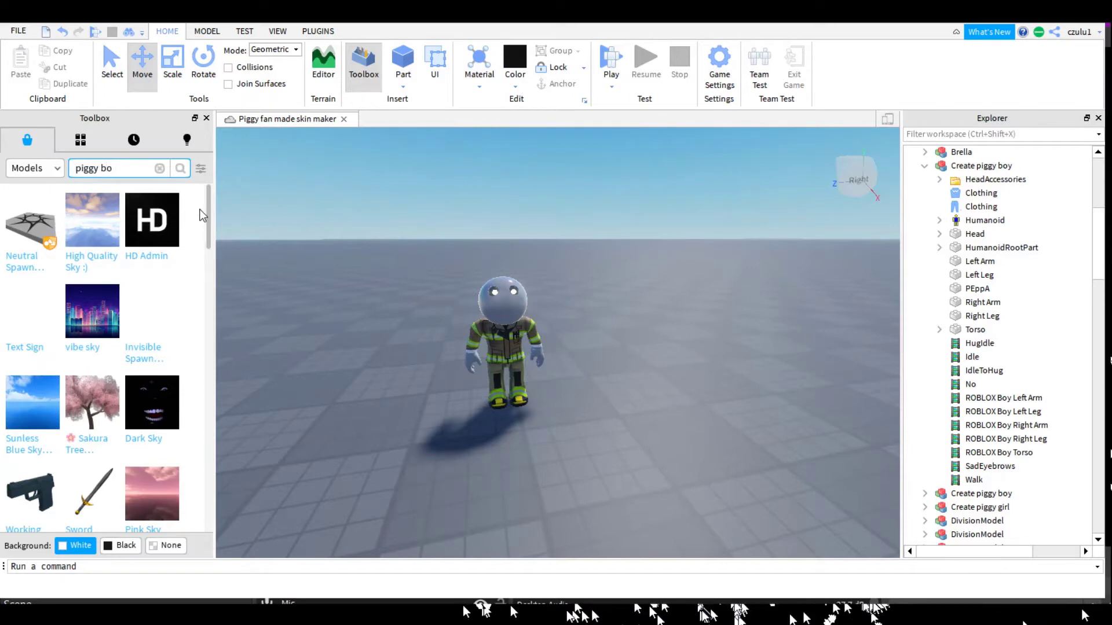
type("T CHAPTER")
key("Return")
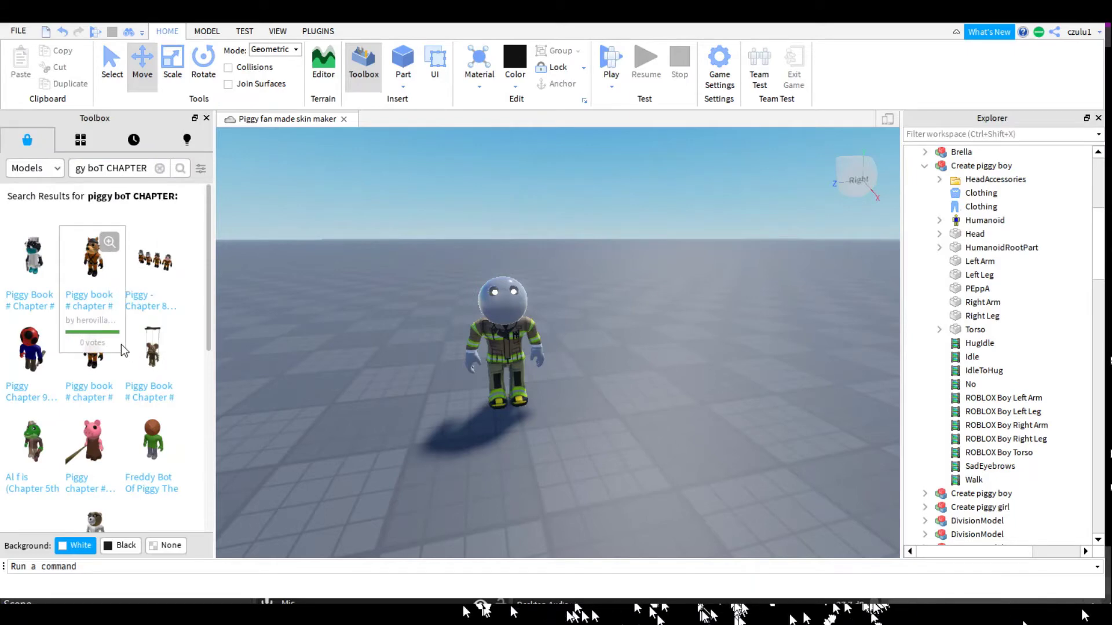
Step: Insert one of the Piggy book chapter characters from the search results and delete it again
left_click(121, 346)
right_click_drag(630, 462, 630, 454)
key("Delete")
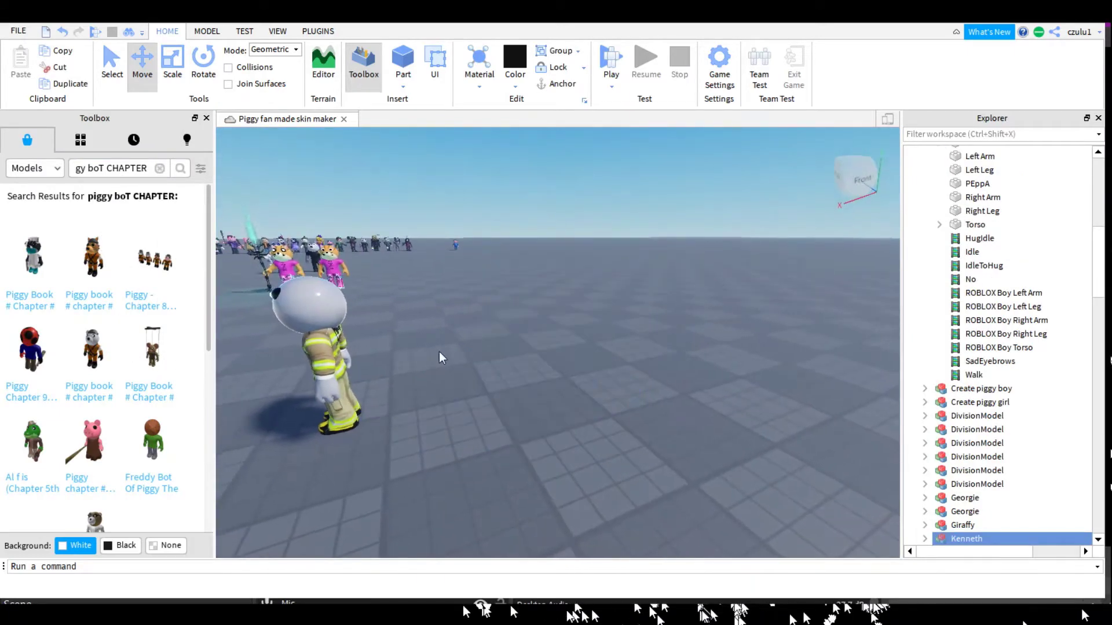
Step: Insert the four-character "Piggy - Chapter 8" model beside the piggy boy in the firefighter outfit and inspect its first character closely
left_click(155, 264)
right_click_drag(898, 457, 641, 440)
key("d")
left_click_drag(590, 431, 703, 608)
left_click(540, 377)
key("w")
scroll(567, 388, "up", 3)
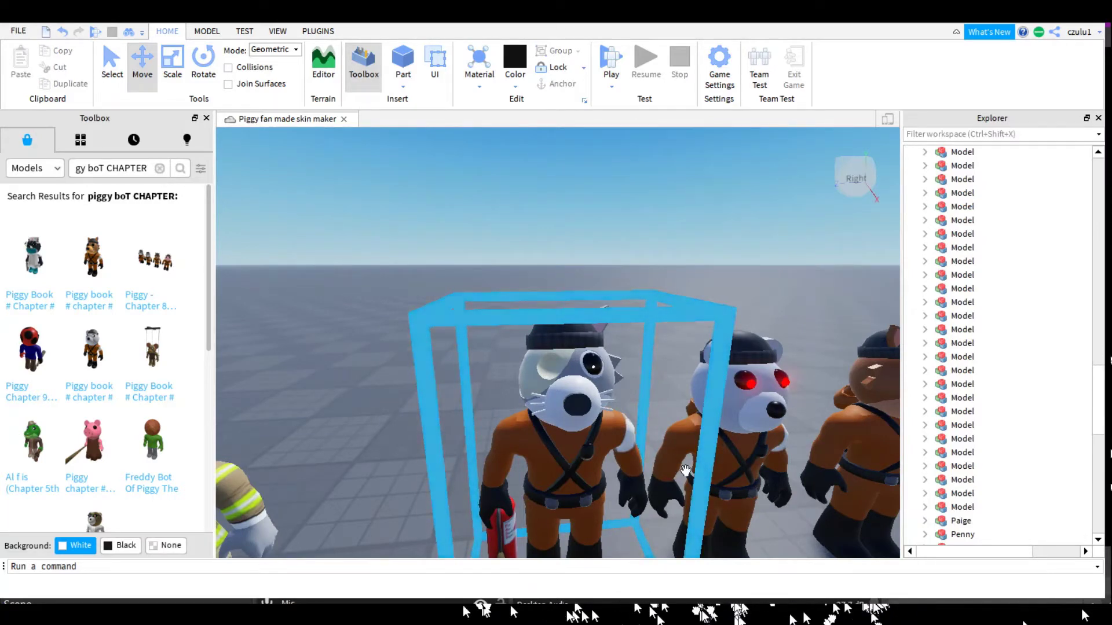
Step: Select all four orange-suited characters beside the piggy boy and delete them
scroll(594, 505, "down", 4)
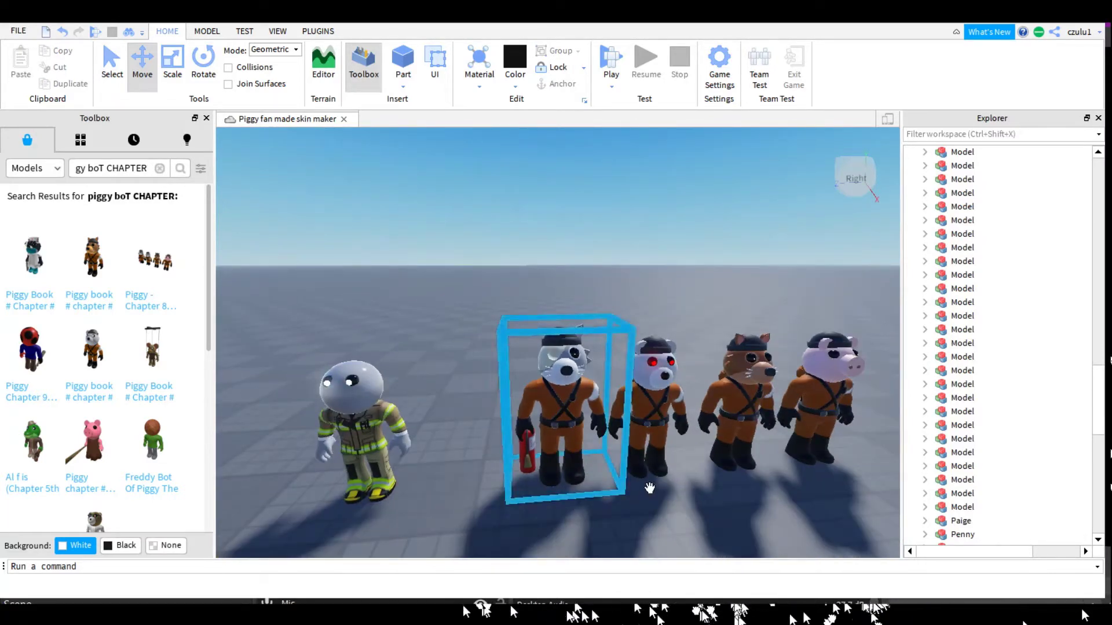
scroll(650, 489, "down", 3)
left_click_drag(475, 453, 839, 391)
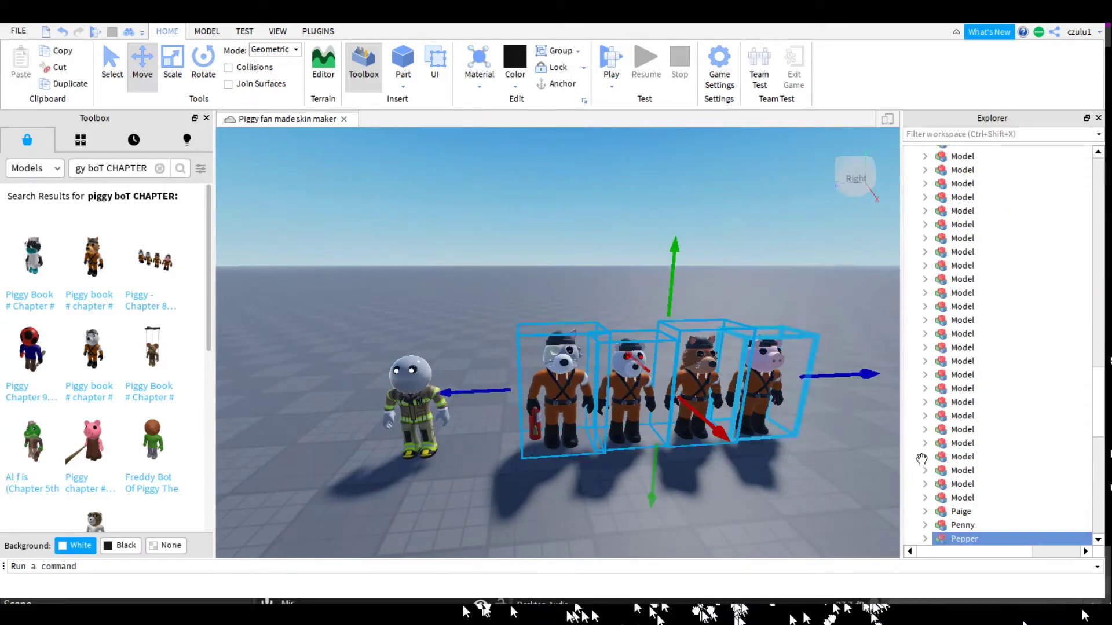
key("Delete")
Step: Insert a black sphere part beside the piggy boy in the firefighter outfit and give it a rough, rock-like material
scroll(600, 487, "up", 2)
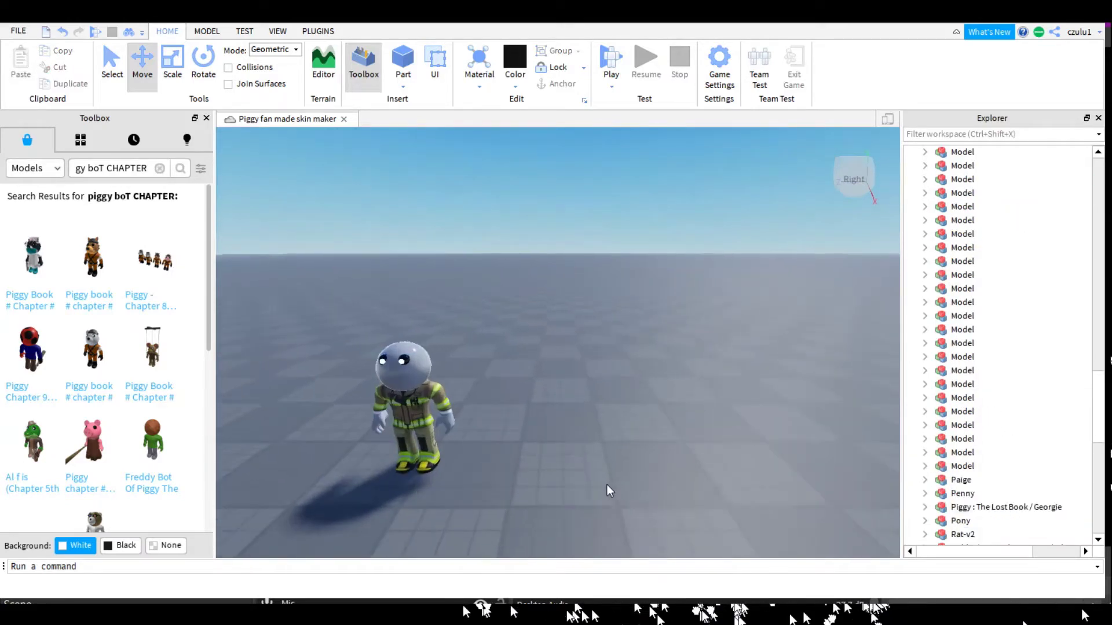
scroll(607, 484, "up", 3)
scroll(607, 485, "down", 1)
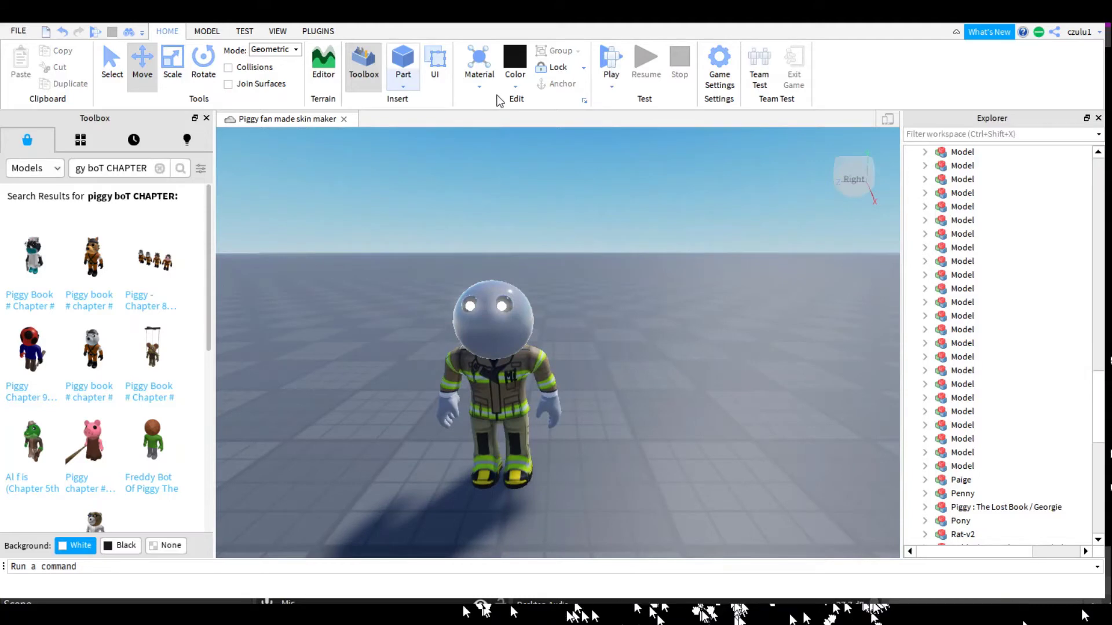
left_click(508, 143)
left_click_drag(668, 251, 896, 621)
key("f")
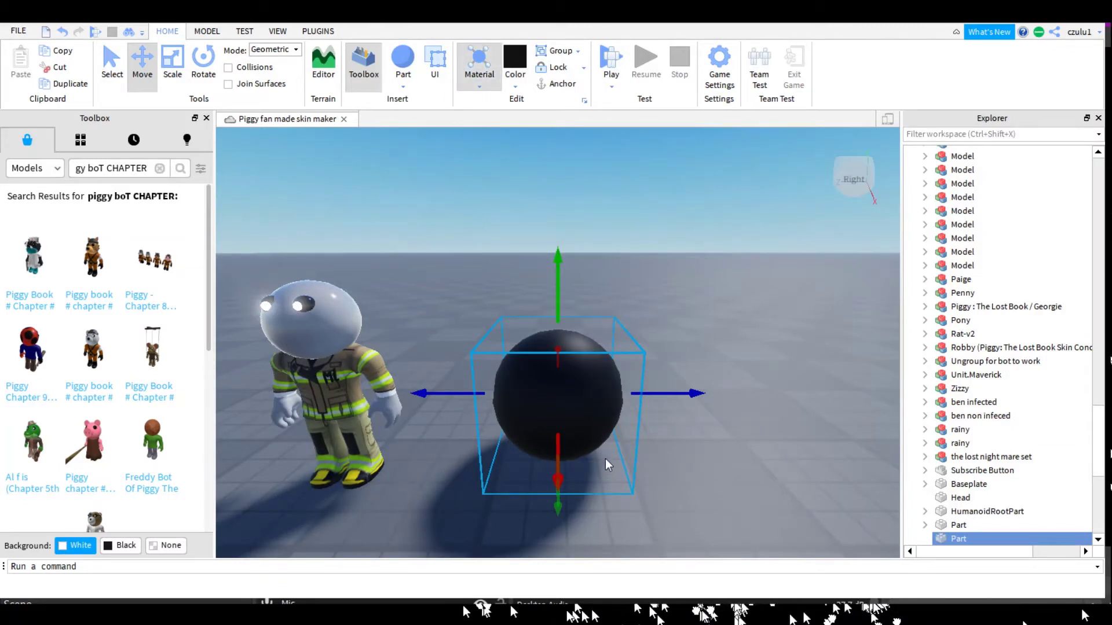
left_click(739, 397)
Step: Examine the group of finished skins that includes the black-suited pig with the fedora and rifle
right_click_drag(789, 399, 788, 398)
key("w")
key("w")
key("w")
key("w")
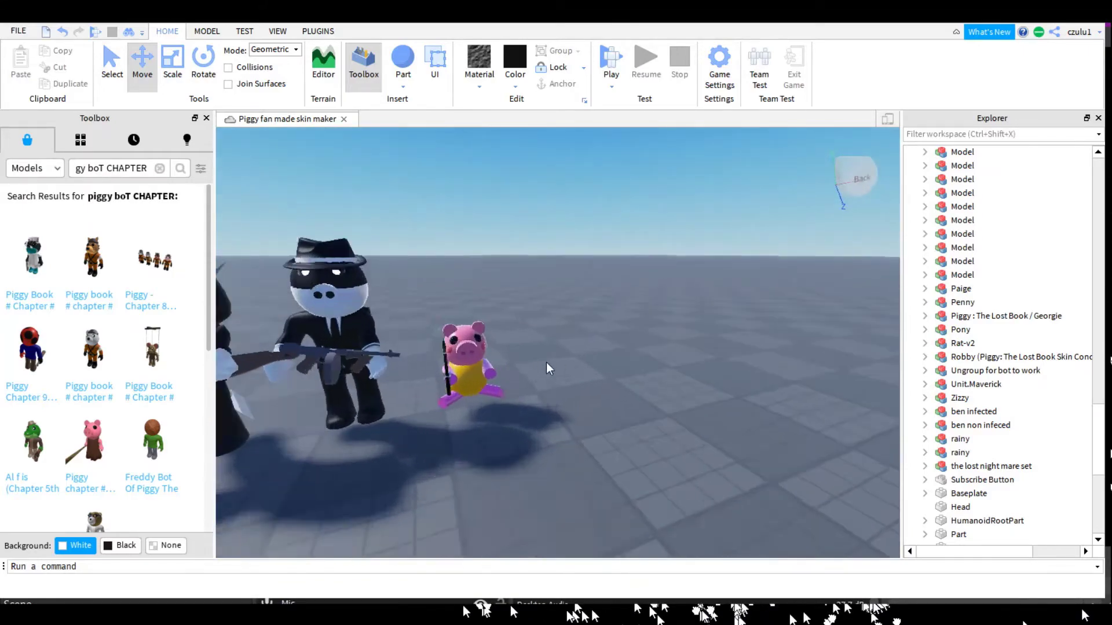
key("s")
right_click_drag(554, 315, 555, 315)
right_click_drag(629, 328, 629, 328)
right_click_drag(831, 361, 831, 360)
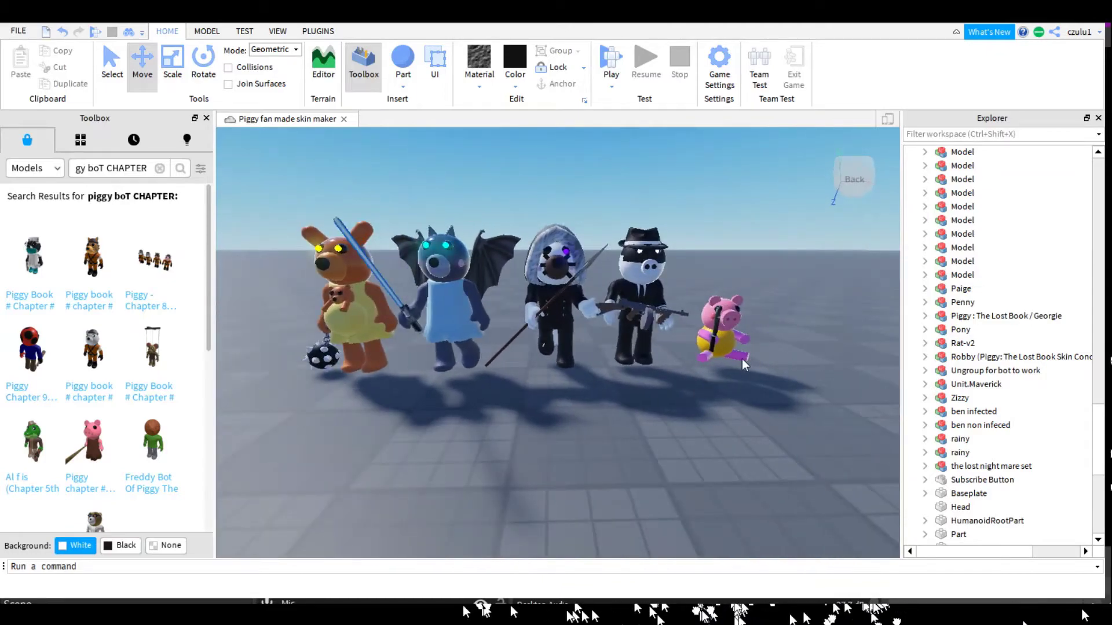
mouse_move(718, 358)
right_mouse_down()
mouse_move(735, 356)
mouse_move(718, 357)
right_mouse_up()
Step: Survey the skin displays across the map up to the row with the zebra in the purple hat
key("w")
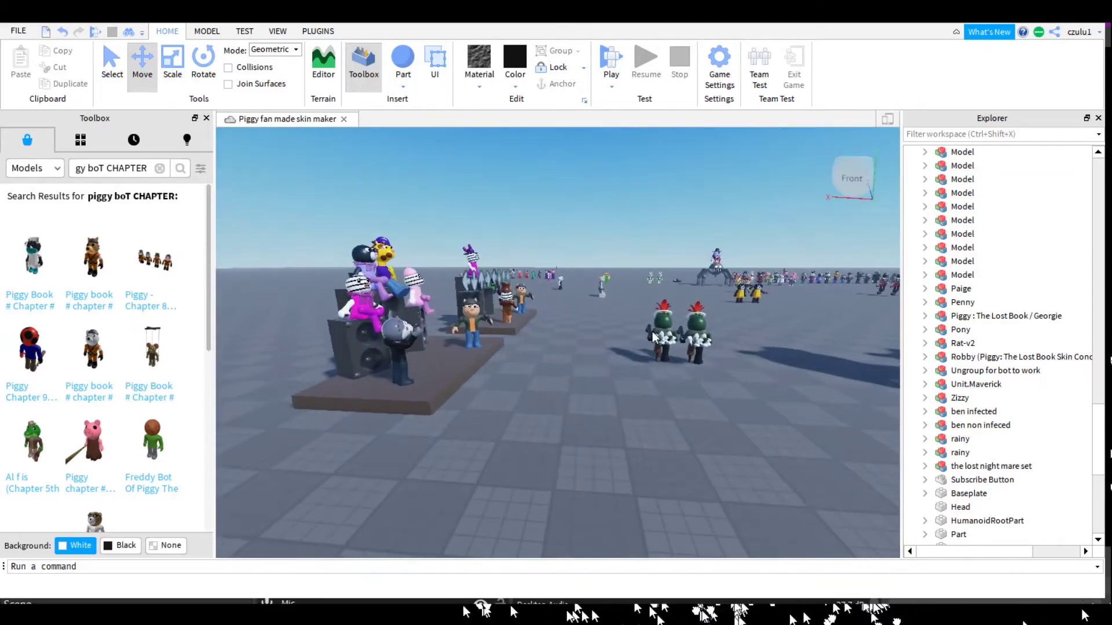
key("w")
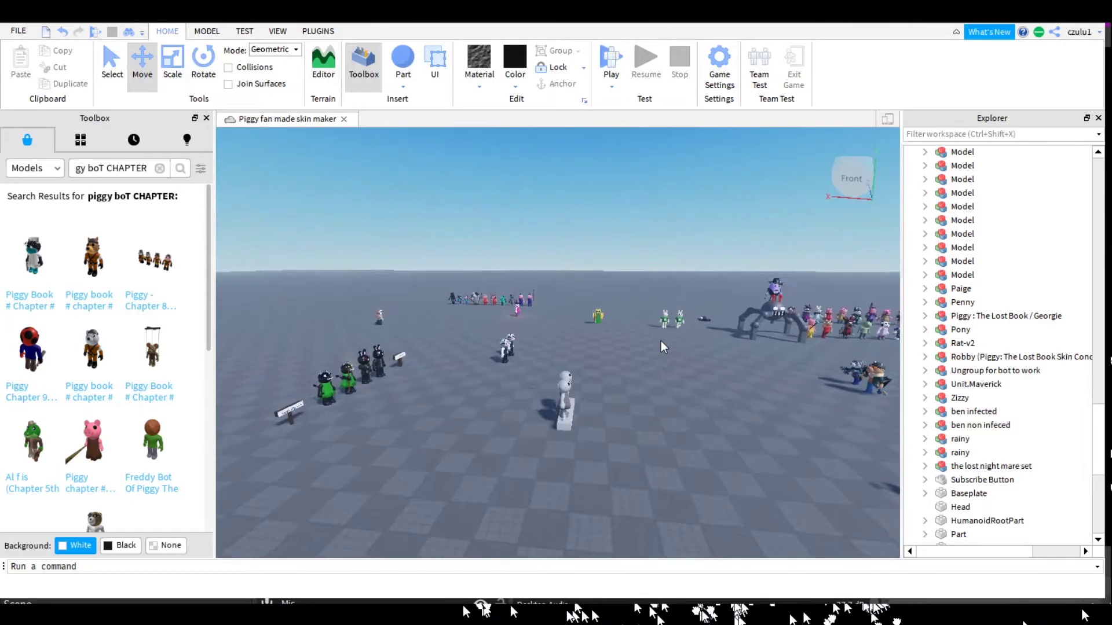
key("w")
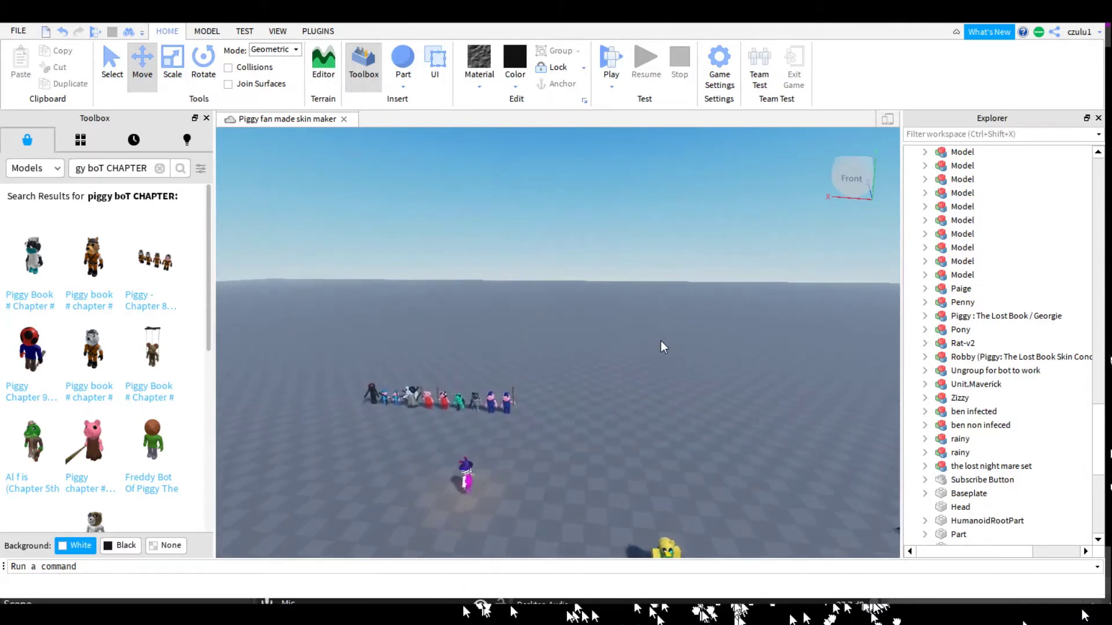
right_click_drag(661, 341, 661, 342)
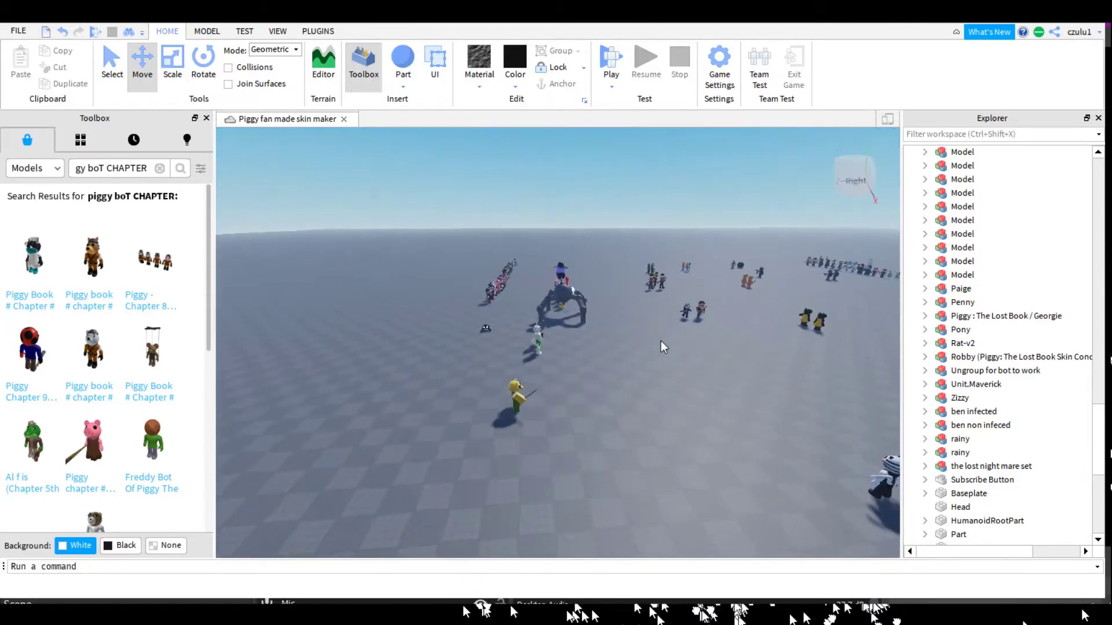
key("w")
key("w")
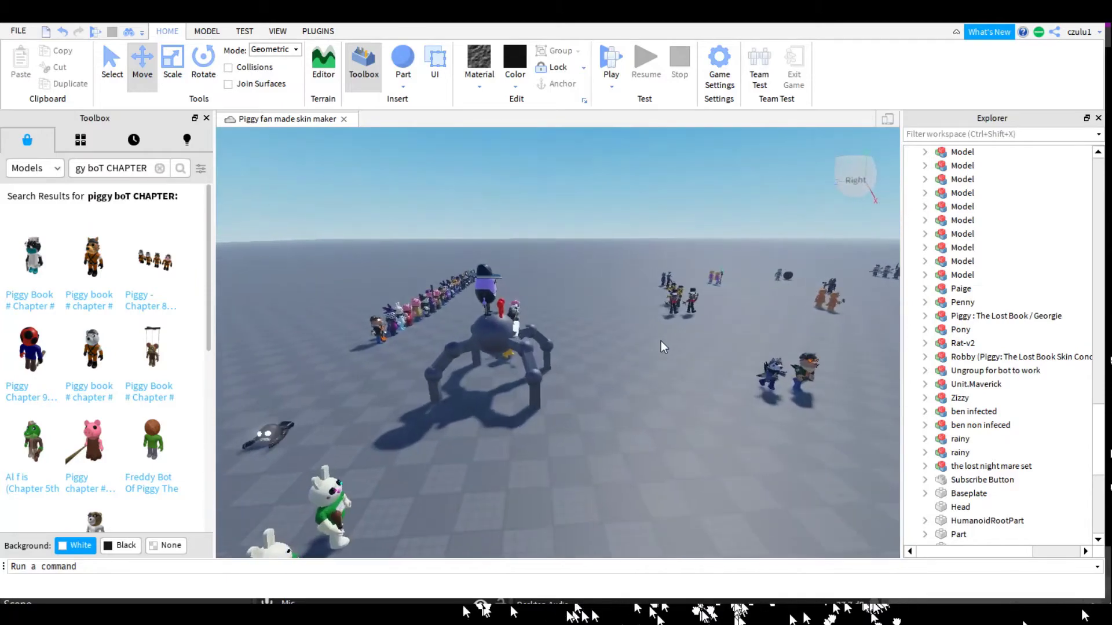
key("w")
right_click_drag(621, 331, 630, 333)
key("w")
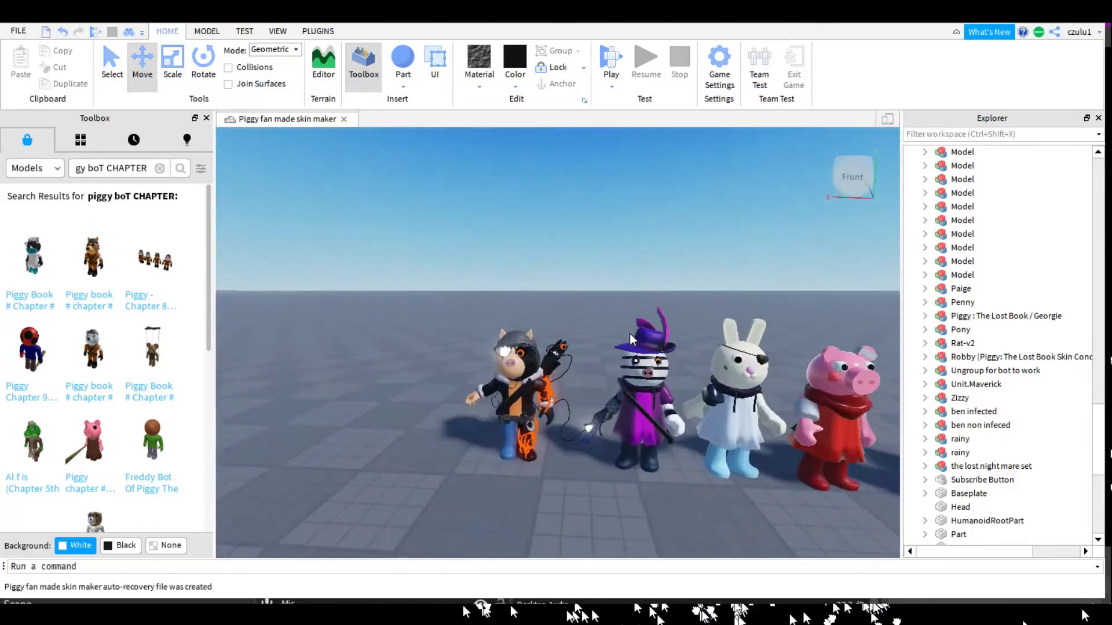
Step: Compare the bearded-jacket pig skins and their neighbours along the long character row for design ideas
key("a")
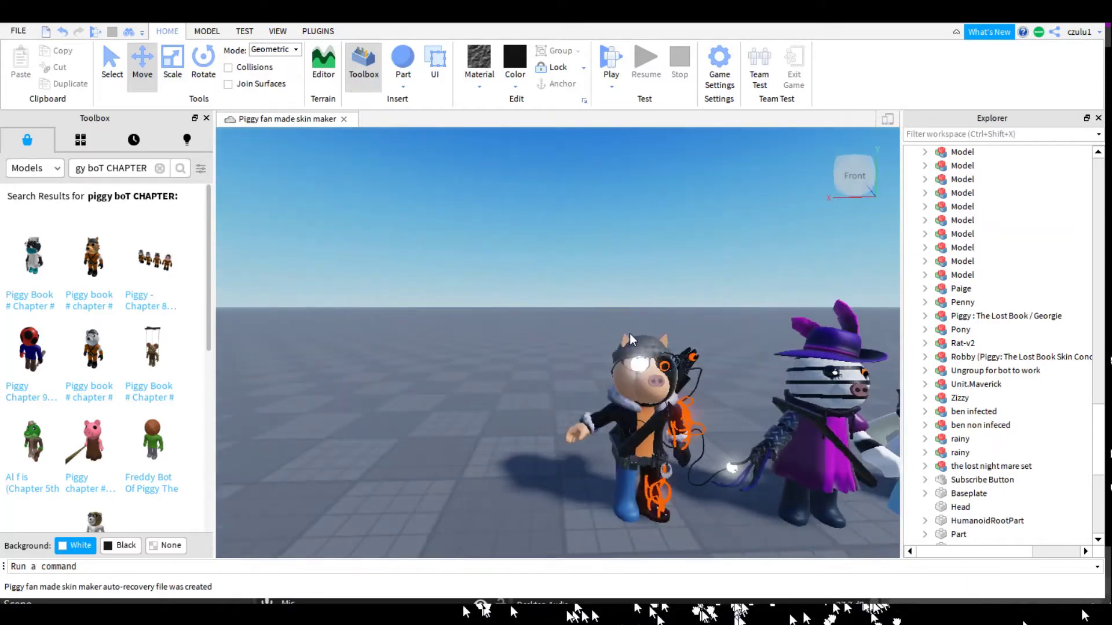
key("d")
right_click_drag(712, 455, 772, 426)
key("d")
key("a")
key("w")
key("d")
key("d")
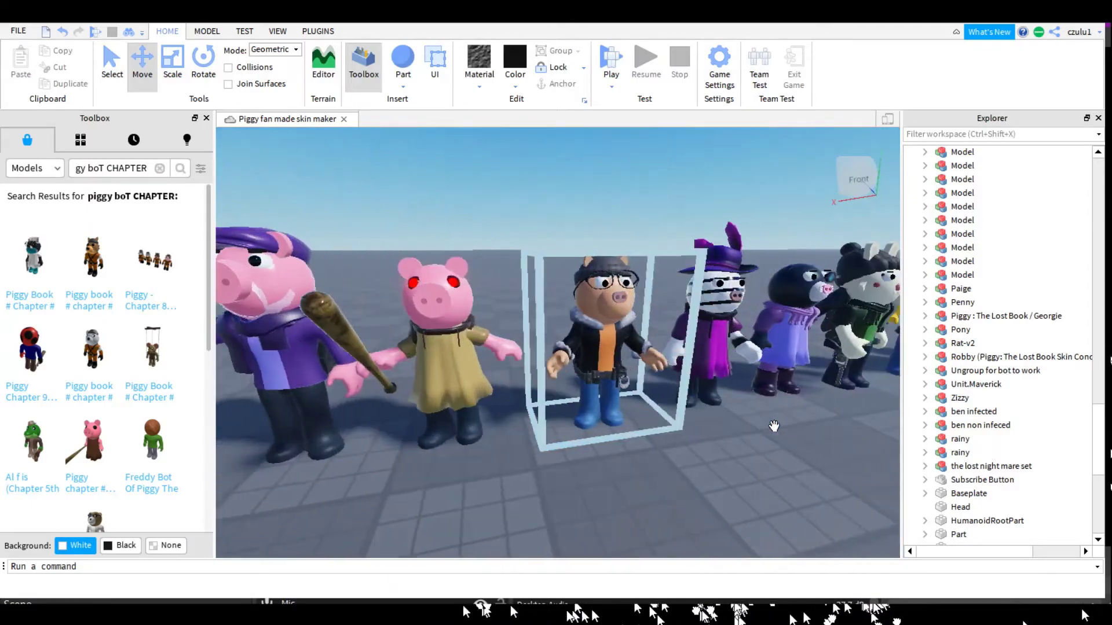
key("e")
key("s")
key("d")
Step: Examine the robotic skins at the end of the row, including the dark one with the red antenna light
right_click_drag(846, 422, 814, 422)
key("w")
key("w")
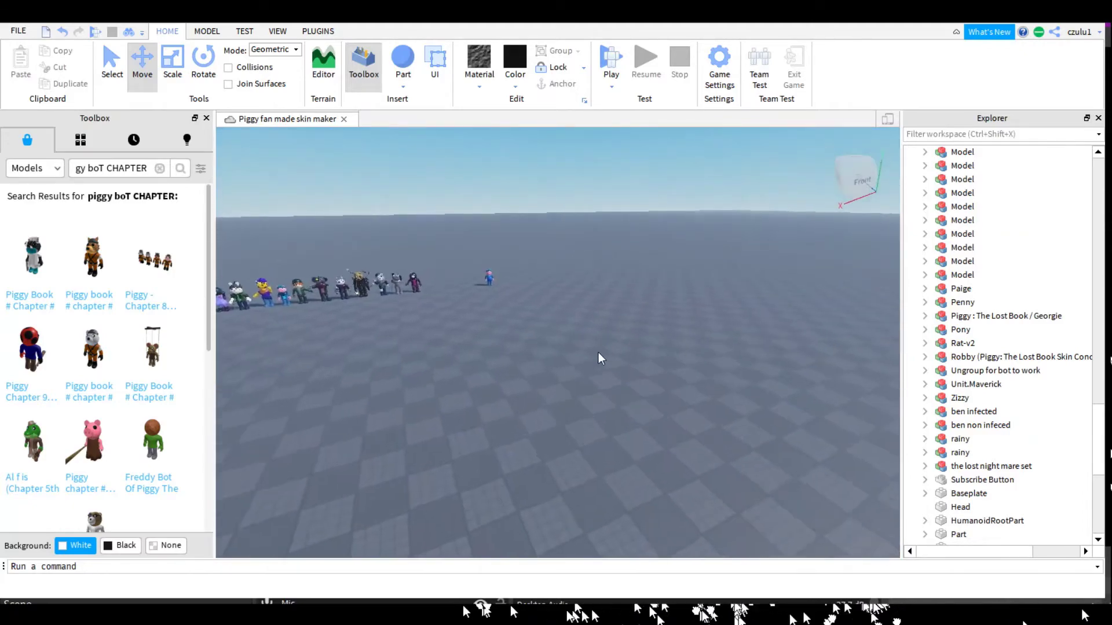
key("d")
key("s")
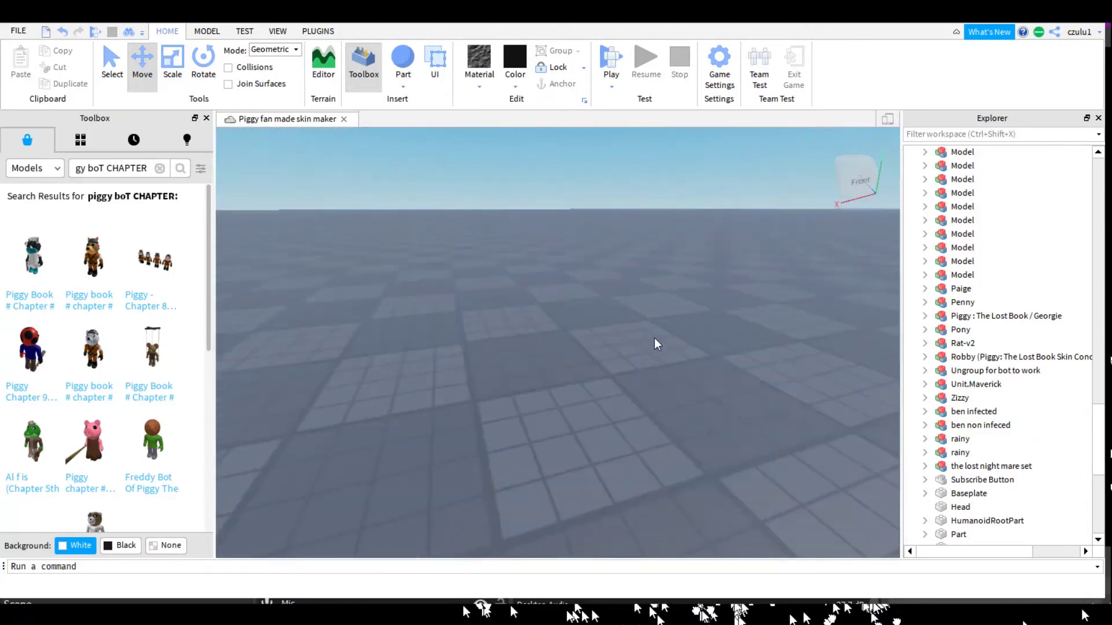
key("w")
key("a")
key("e")
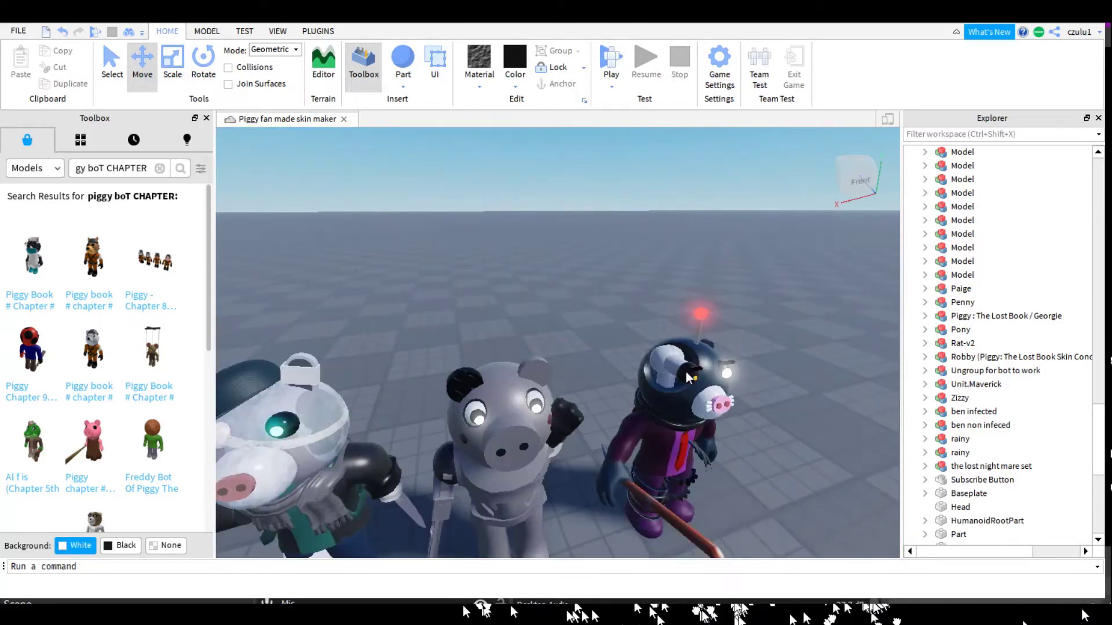
right_click_drag(688, 373, 688, 372)
key("d")
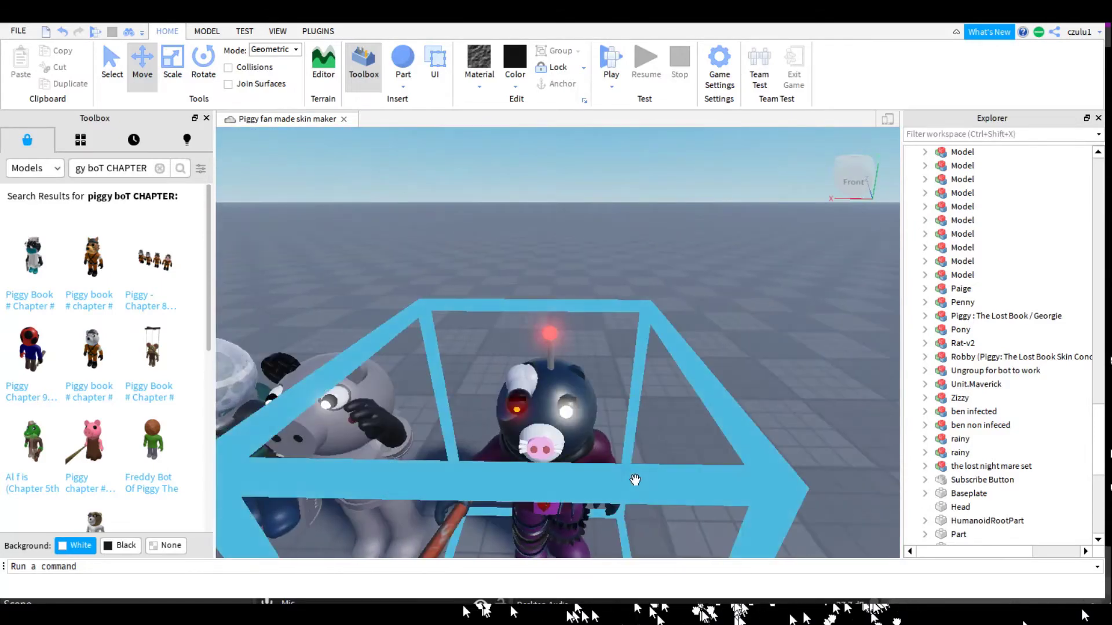
key("a")
Step: Select the black sphere beside the piggy boy, scale it down, and bring it next to his head
right_click_drag(846, 474, 846, 474)
key("w")
key("w")
left_click(584, 370)
key("f")
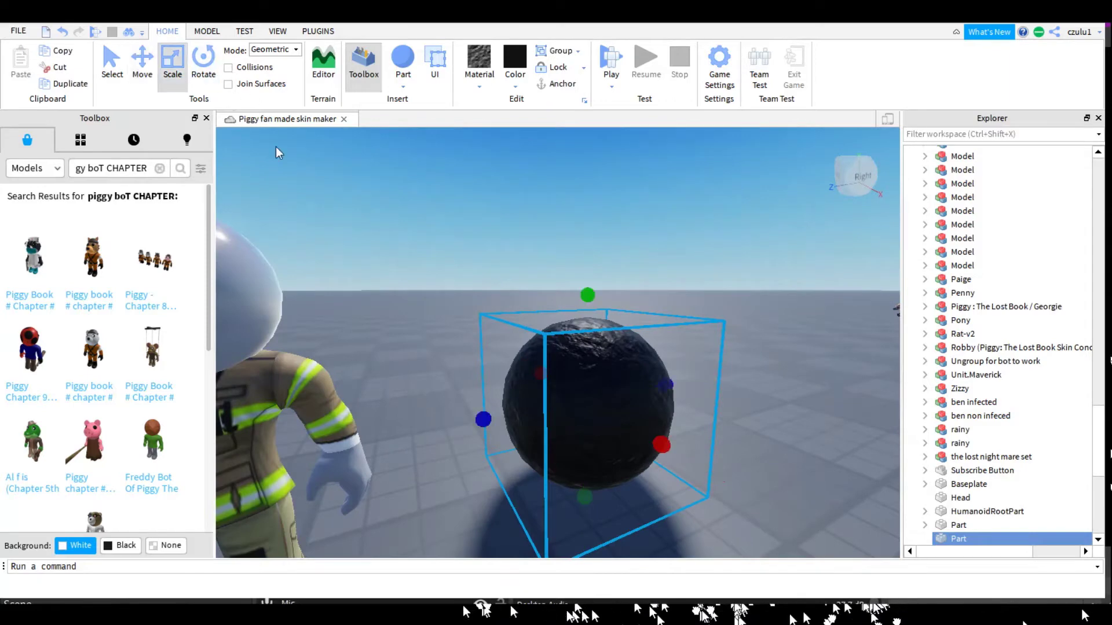
mouse_move(588, 296)
left_mouse_down()
mouse_move(586, 386)
mouse_move(431, 392)
mouse_move(395, 305)
left_mouse_up()
key("s")
key("a")
left_click_drag(587, 392, 260, 157)
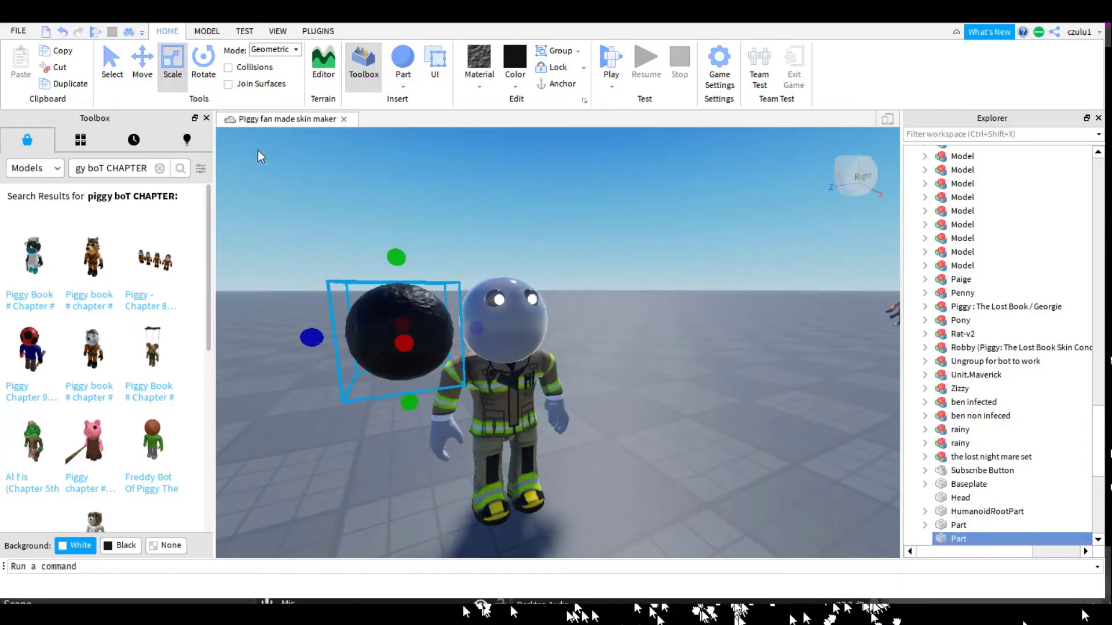
Step: Shrink the black sphere to about head size and move it into the piggy boy's head
left_click_drag(603, 405, 675, 406)
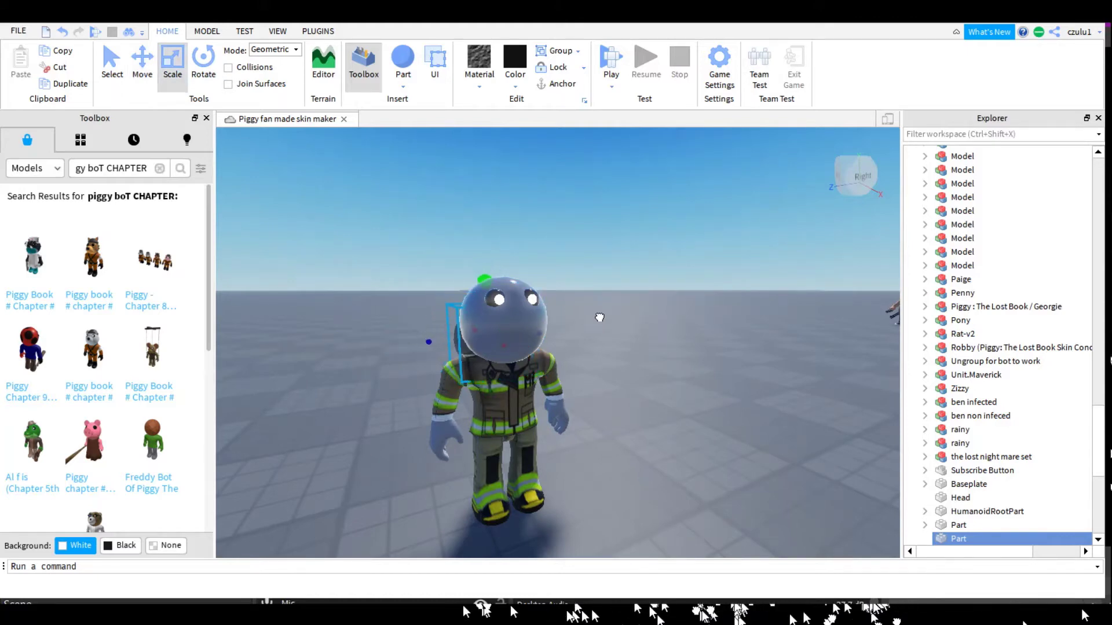
left_click_drag(649, 442, 655, 445)
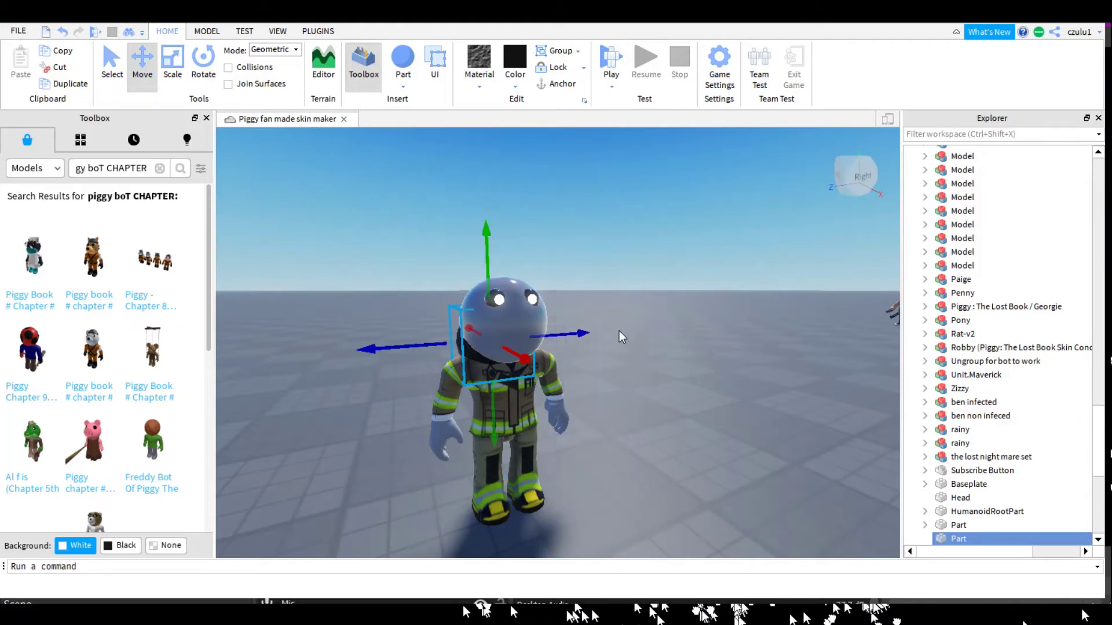
left_click_drag(618, 298, 618, 297)
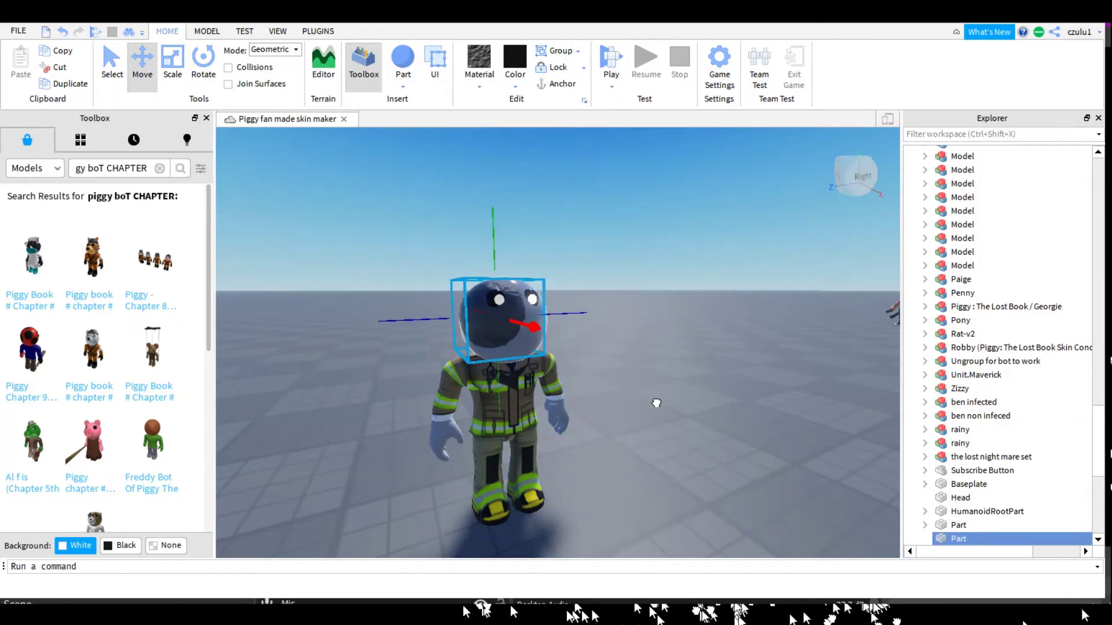
Step: Fine-tune the black sphere's size and position inside the piggy boy's head so it forms a patch around one eye
left_click_drag(653, 402, 653, 402)
right_click_drag(762, 429, 762, 428)
scroll(762, 428, "up", 3)
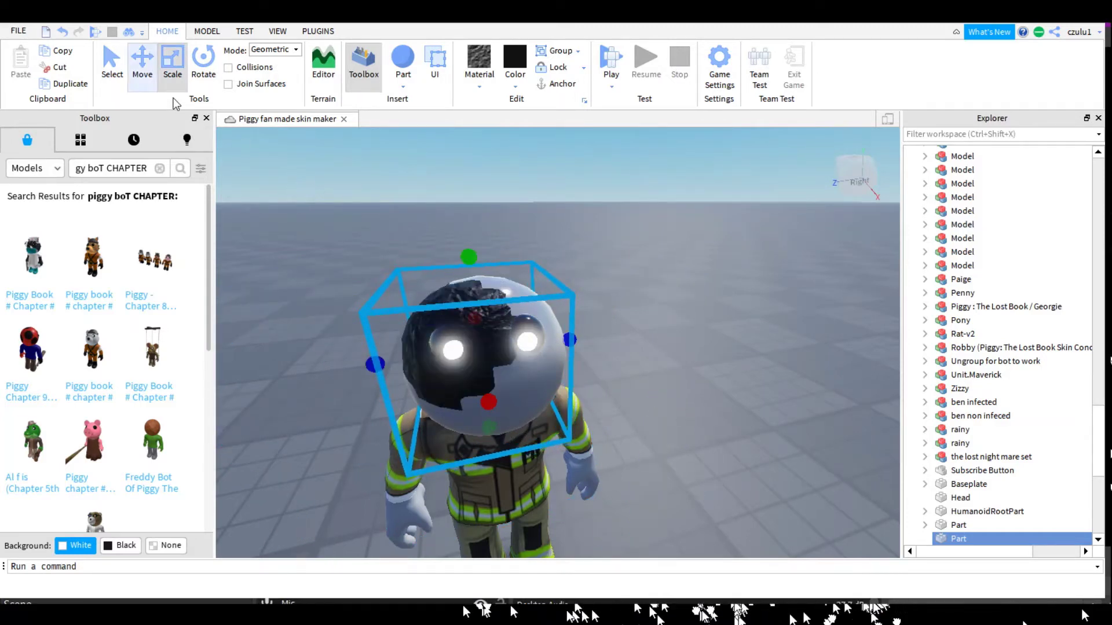
left_click(145, 75)
right_click_drag(471, 367, 472, 368)
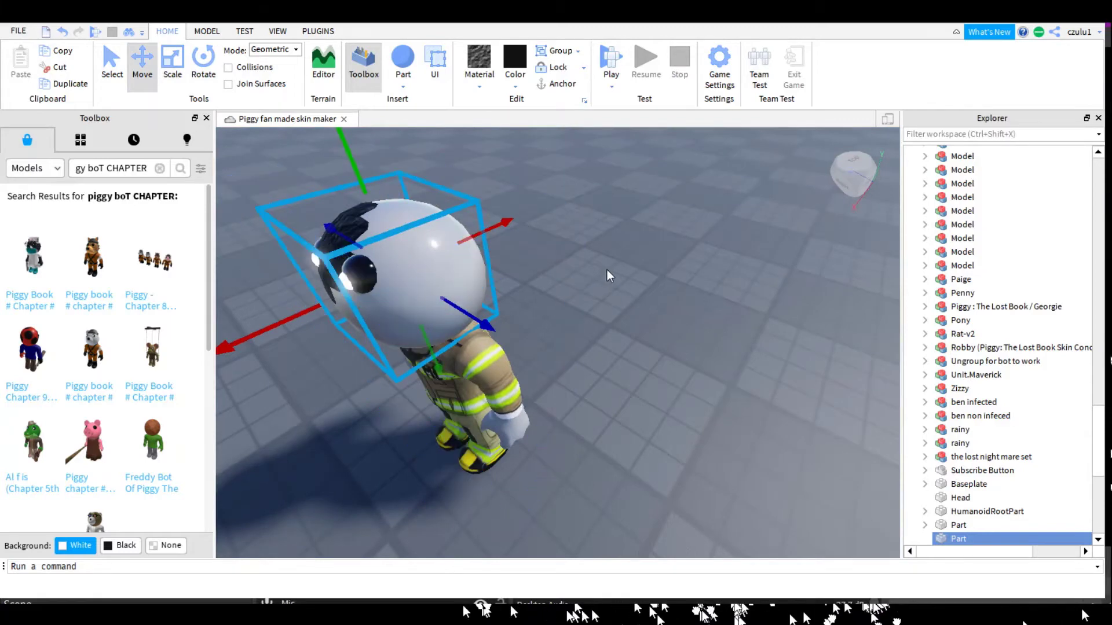
left_click_drag(610, 283, 612, 282)
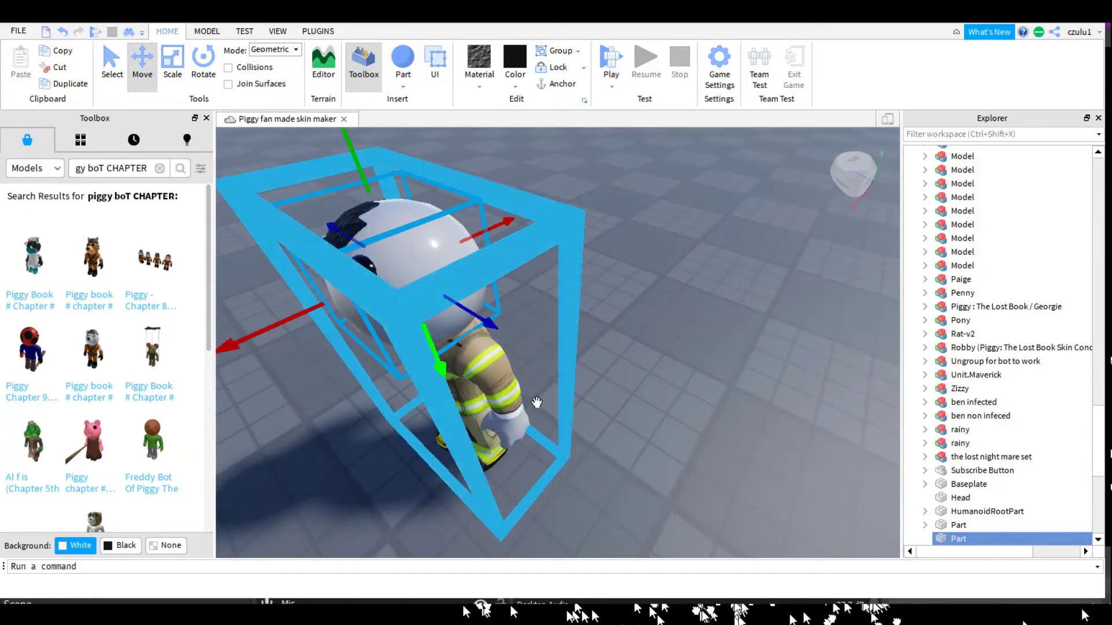
left_click_drag(538, 412, 538, 414)
right_click_drag(700, 391, 679, 392)
right_click_drag(606, 391, 447, 388)
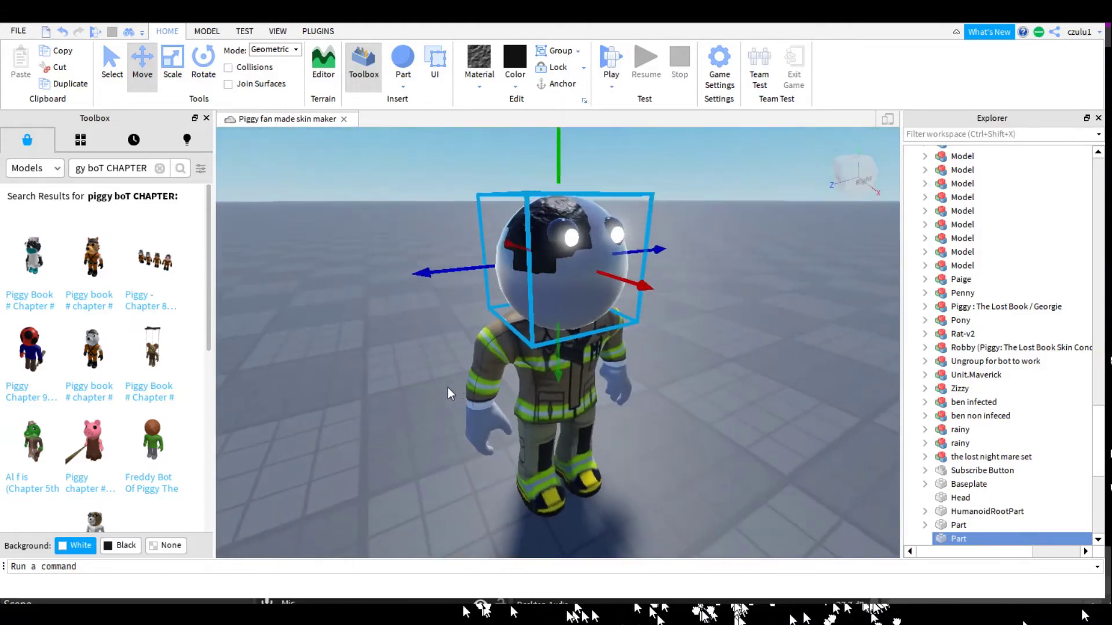
left_click(366, 436)
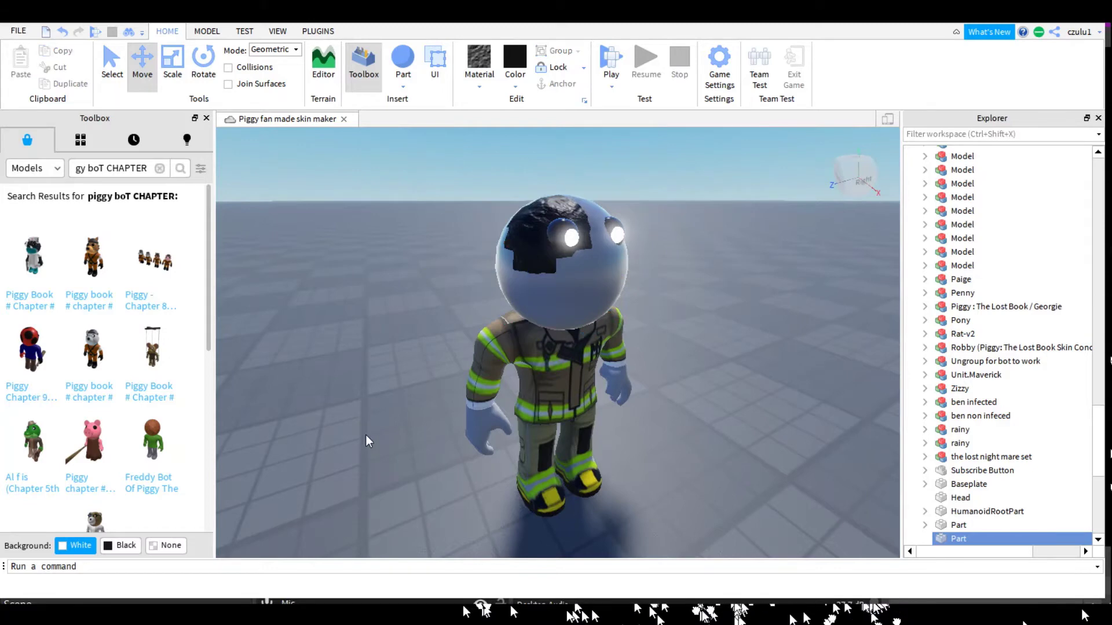
Step: Insert the hard-hat koala model from the chapter search results and place it beside the piggy boy
scroll(147, 386, "down", 3)
scroll(145, 368, "down", 5)
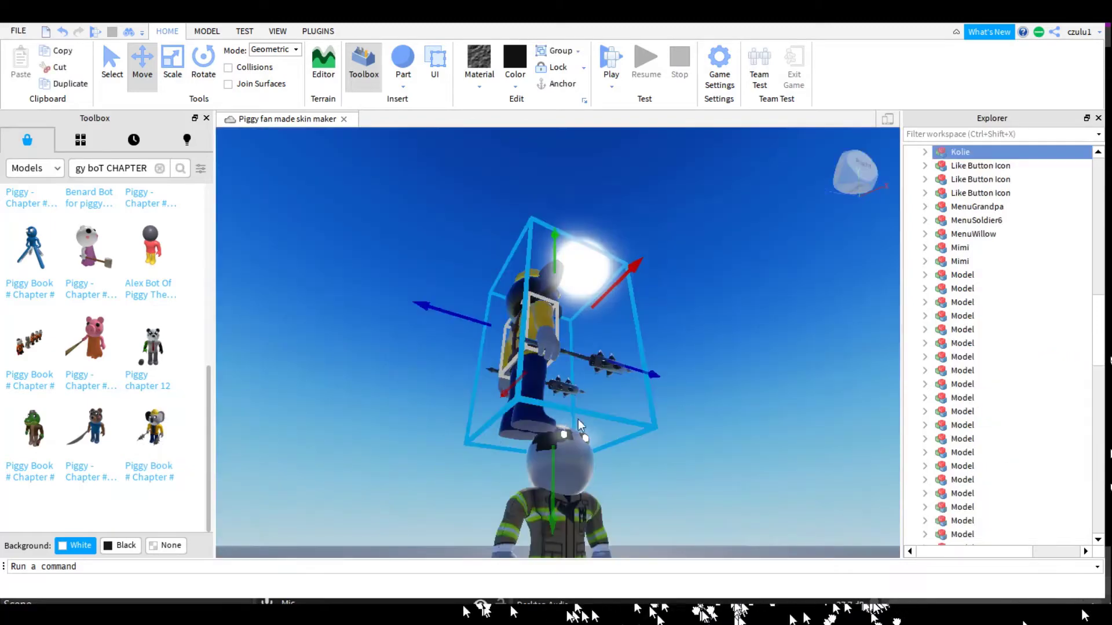
right_click_drag(578, 420, 539, 525)
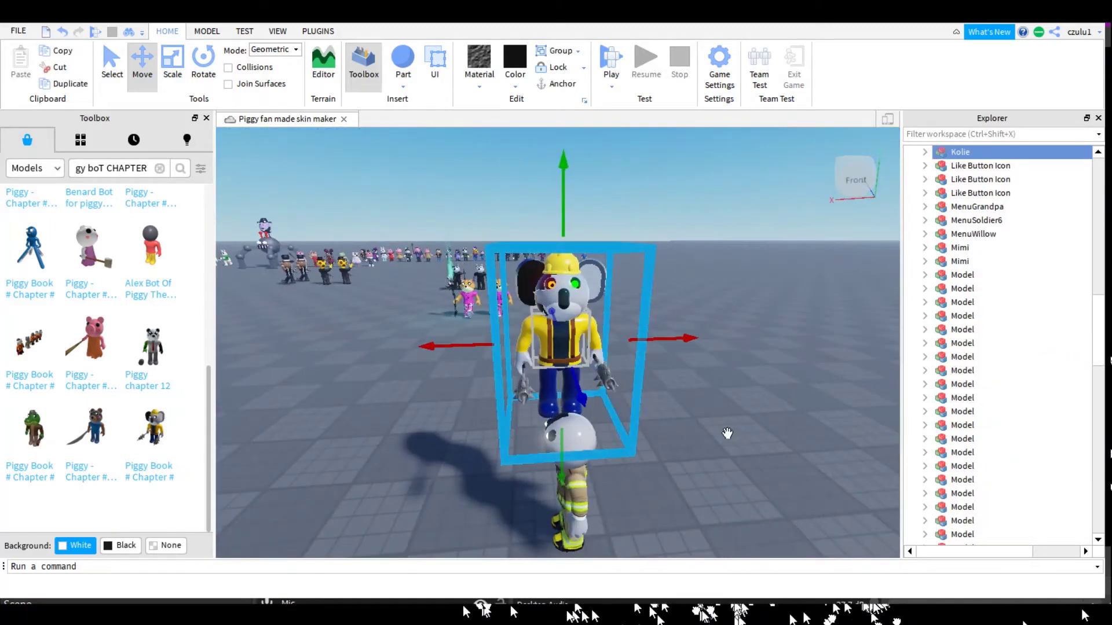
right_click_drag(727, 433, 728, 437)
left_click_drag(728, 436, 732, 450)
right_click_drag(731, 449, 732, 450)
left_click_drag(732, 450, 733, 450)
right_click_drag(732, 450, 733, 450)
mouse_move(733, 450)
left_mouse_down()
mouse_move(744, 476)
mouse_move(727, 444)
left_mouse_up()
right_click_drag(745, 476, 757, 431)
scroll(757, 417, "up", 5)
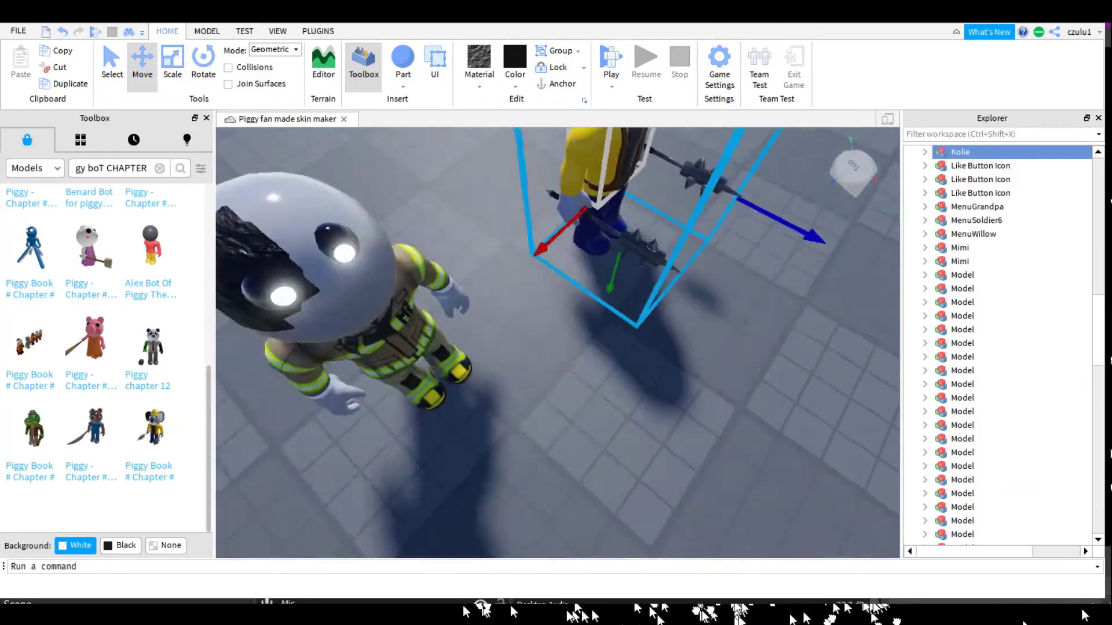
key("f")
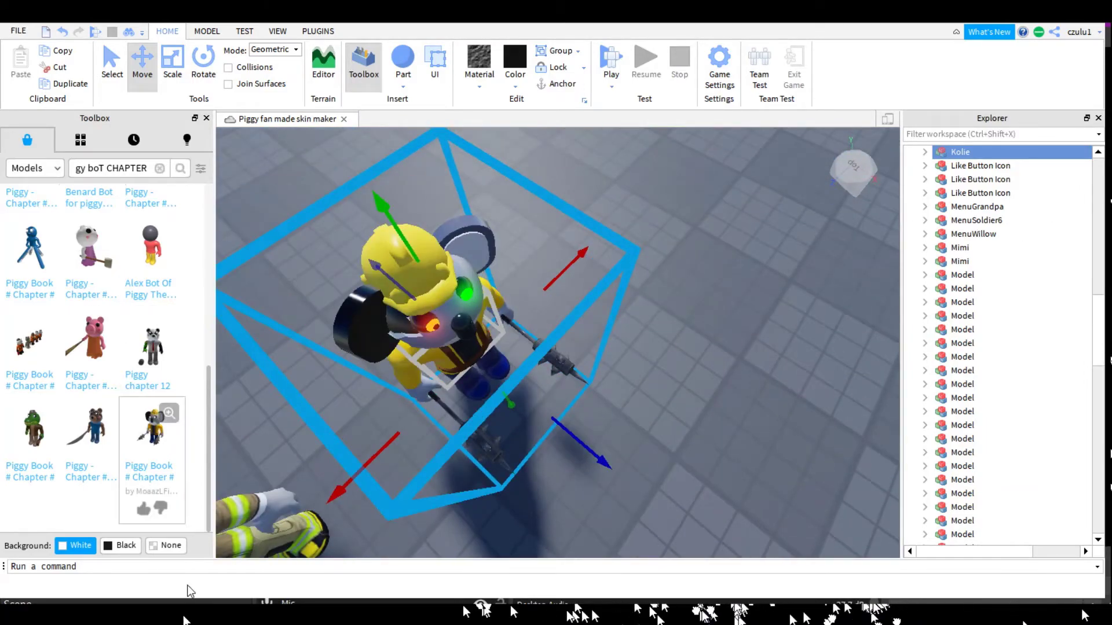
Step: Clear the model search and expand the inserted Kolie model down to its individual body parts
left_click(160, 168)
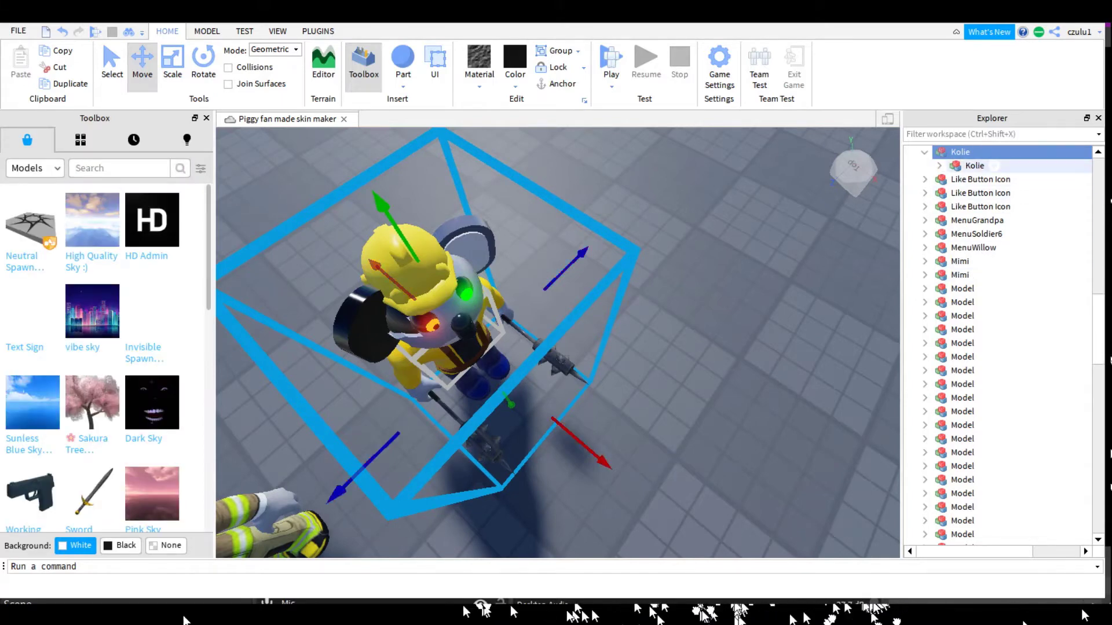
left_click(939, 166)
left_click(998, 221)
key("f")
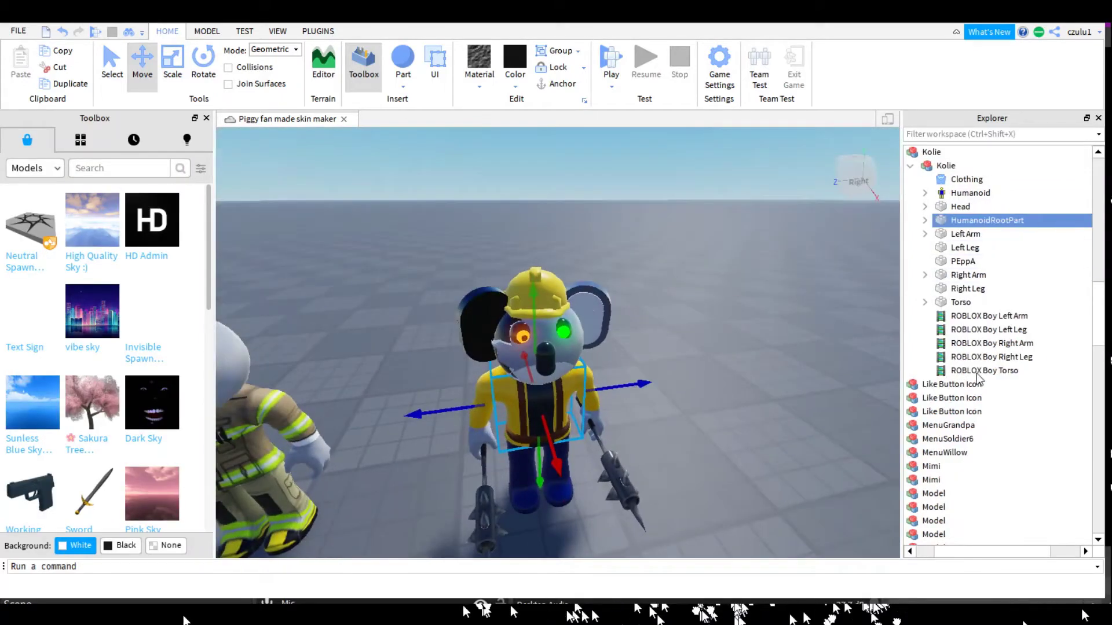
key("a")
key("w")
key("d")
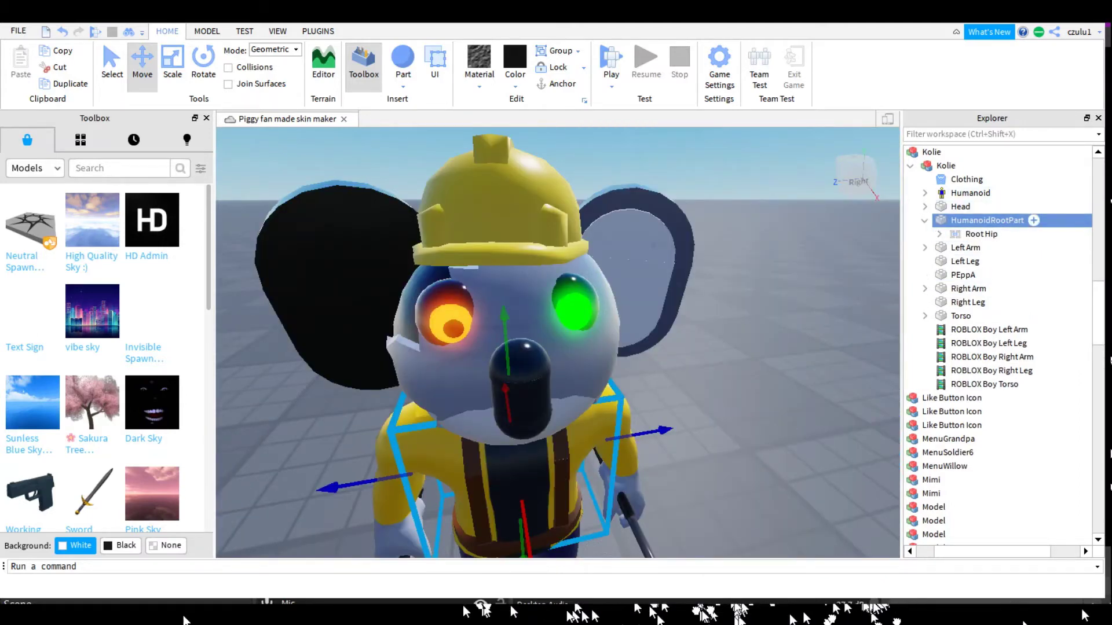
Step: Move Kolie's Head, with its ears, helmet and nose, off the koala's body and onto the piggy boy's head
left_click(961, 207)
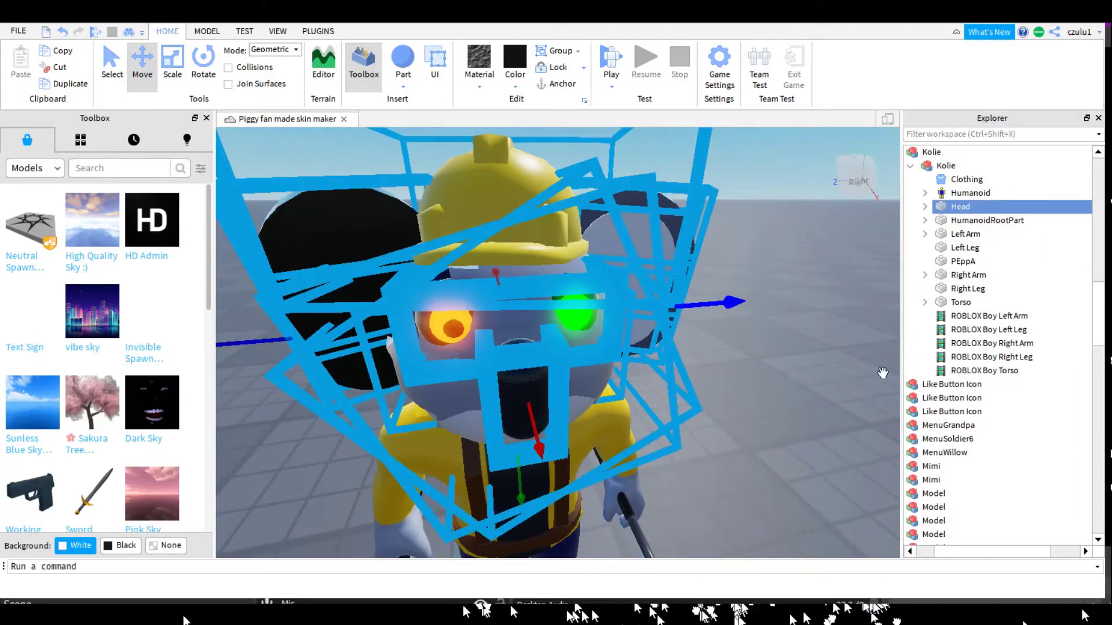
left_click_drag(731, 302, 660, 308)
middle_click_drag(797, 382, 1061, 355)
right_click_drag(916, 558, 917, 558)
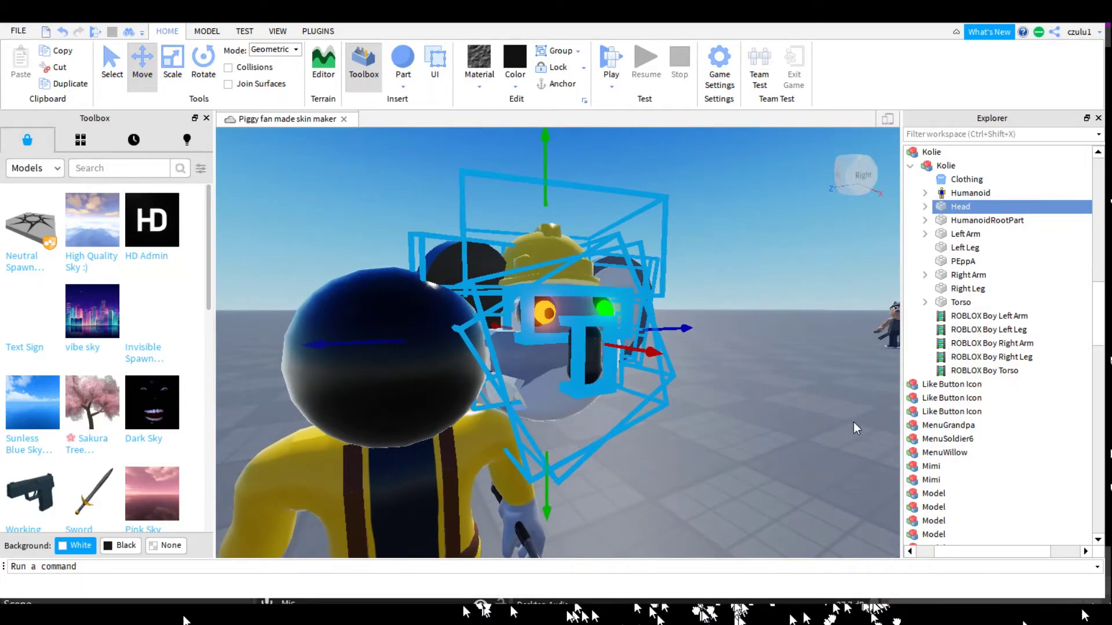
right_click_drag(853, 422, 860, 413)
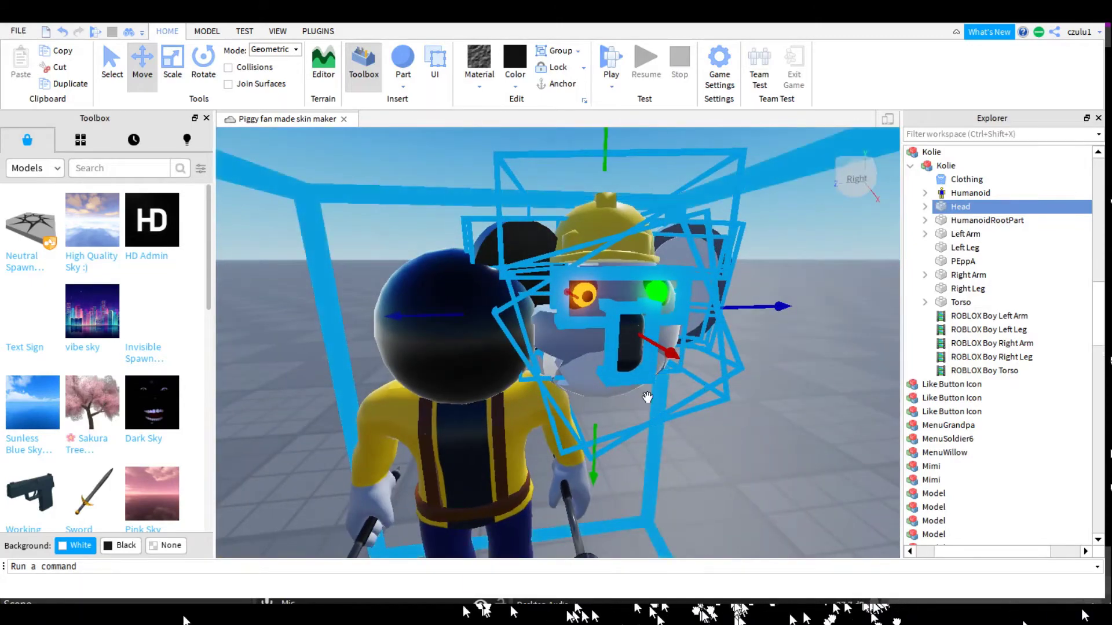
left_click_drag(558, 388, 369, 401)
key("a")
right_click_drag(369, 399, 711, 429)
left_click_drag(755, 385, 727, 392)
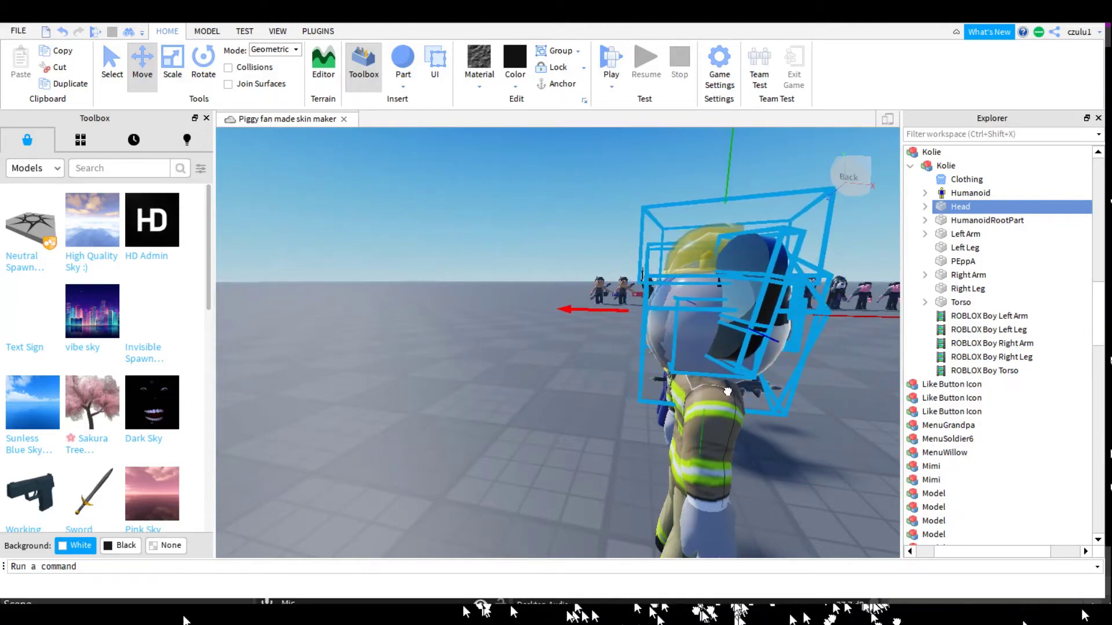
right_click_drag(727, 392, 767, 418)
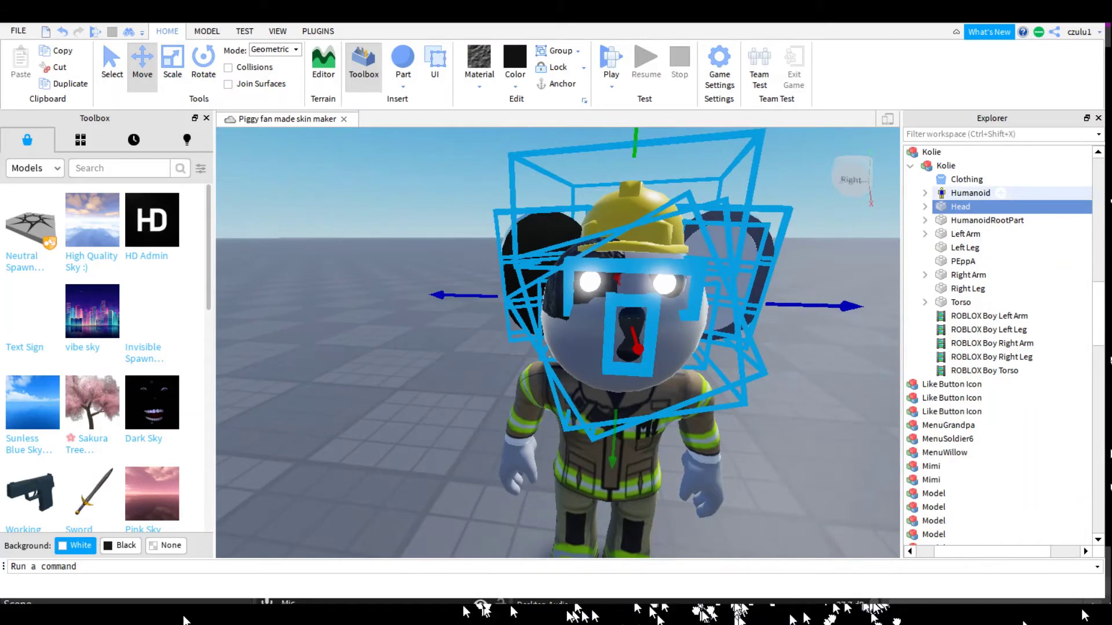
Step: Delete the PEppA head mesh from the firefighter Create piggy boy model
left_click(621, 467)
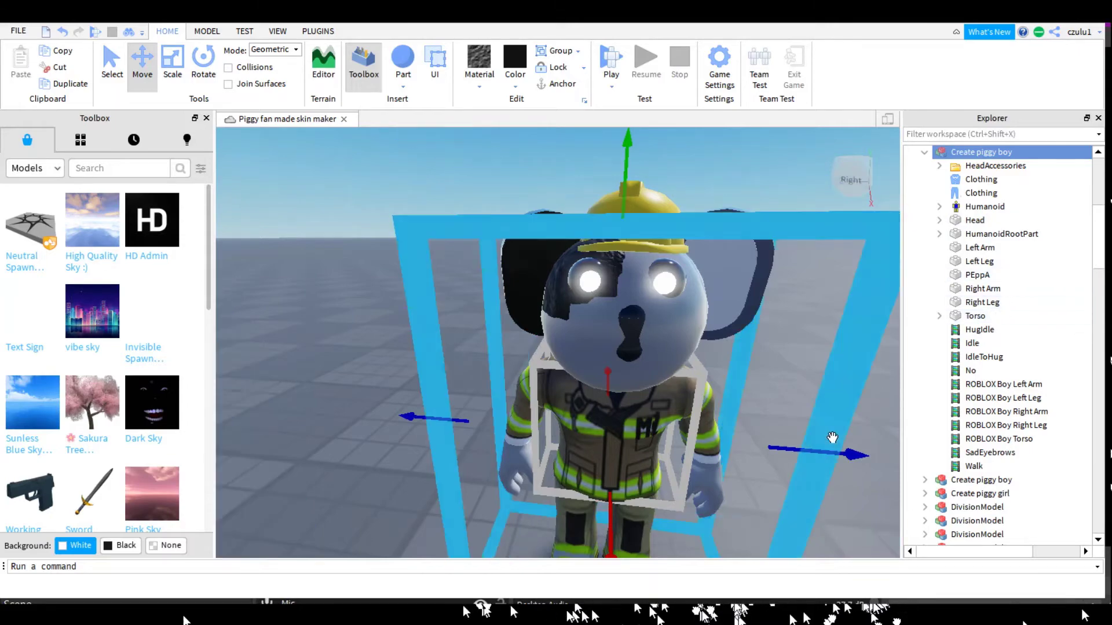
scroll(832, 439, "down", 4)
right_click_drag(831, 440, 911, 428)
scroll(895, 427, "up", 4)
left_click(991, 220)
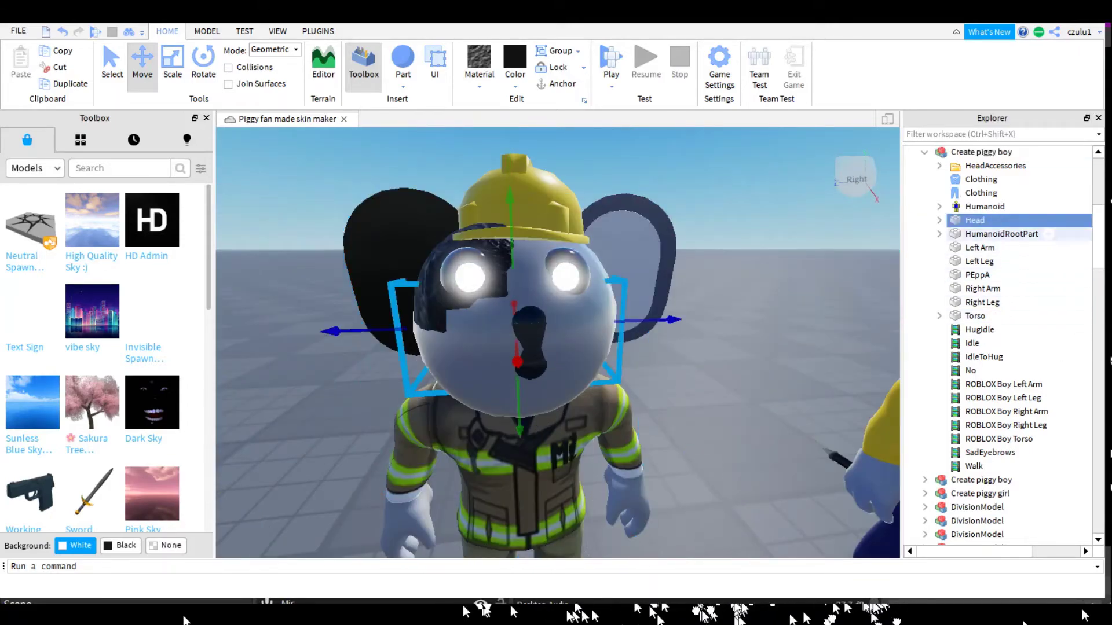
scroll(839, 447, "down", 4)
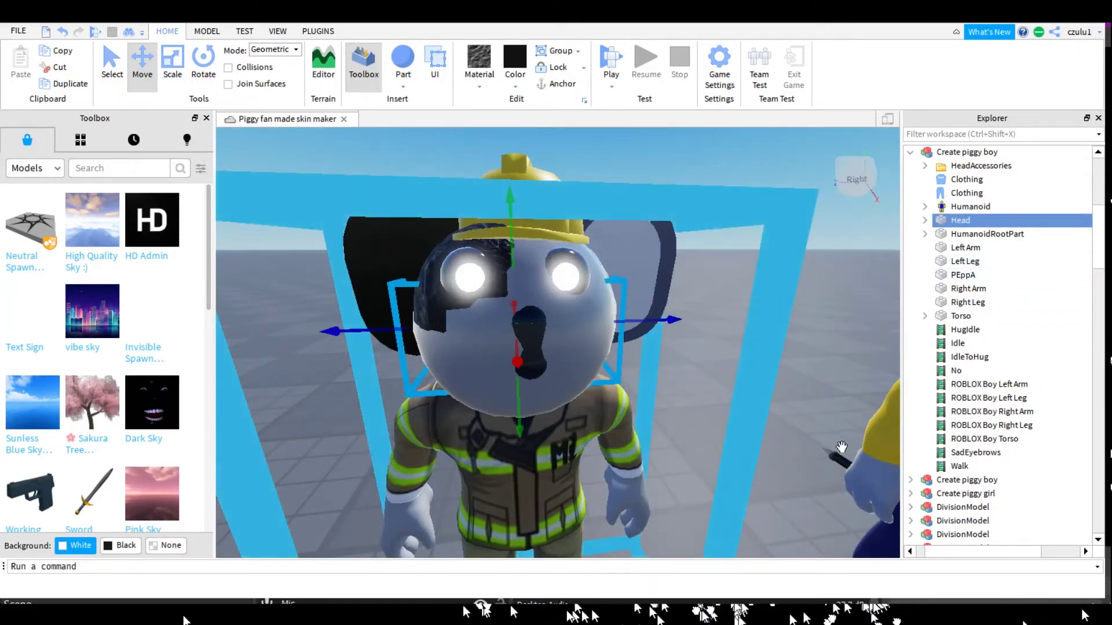
scroll(839, 447, "up", 2)
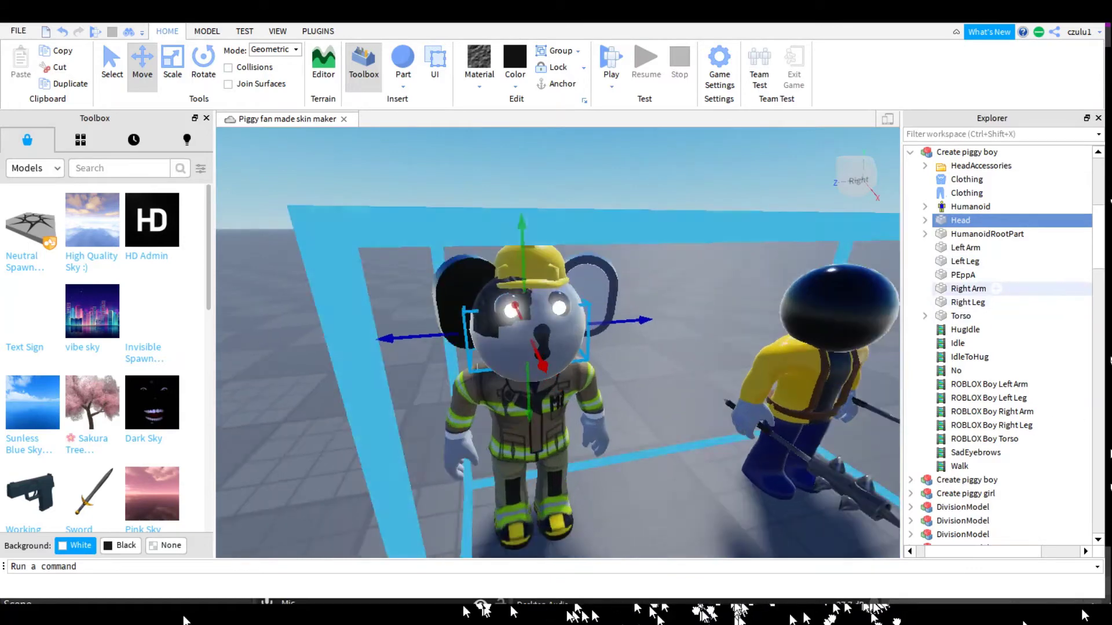
left_click(964, 275)
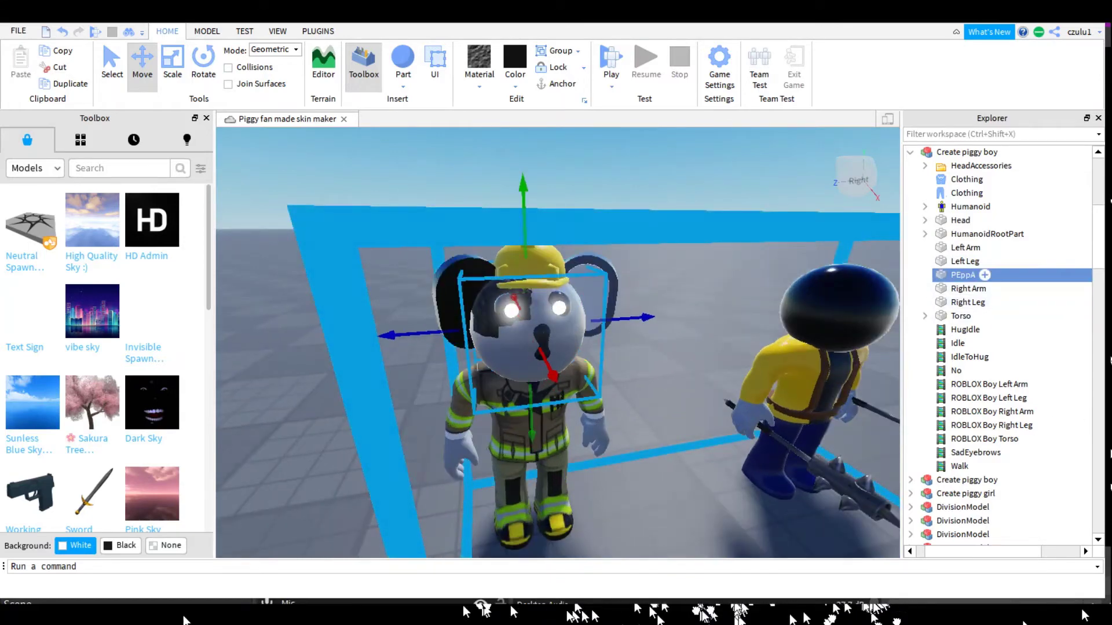
key("Delete")
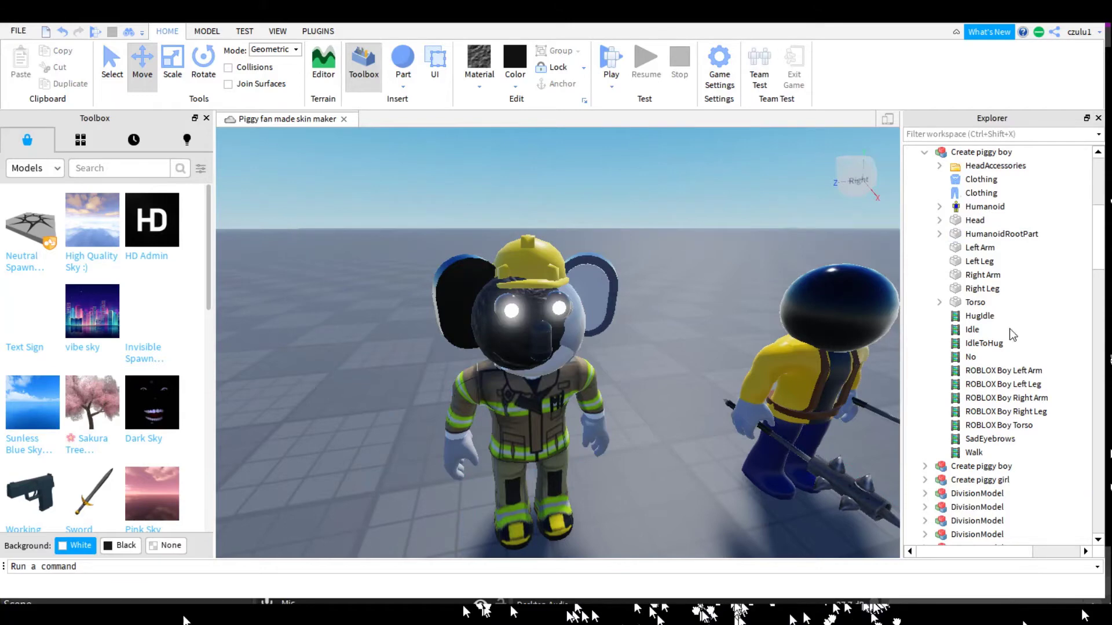
Step: Select Kolie's Head and nudge it forward so the koala face shows in front of the black sphere
left_click(818, 340)
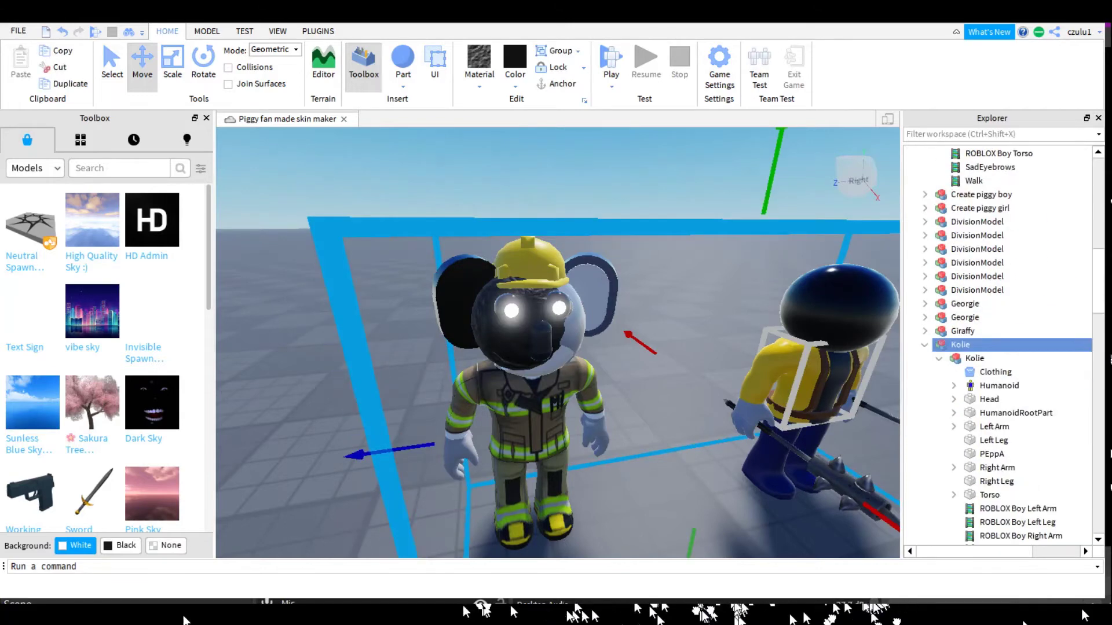
left_click(989, 399)
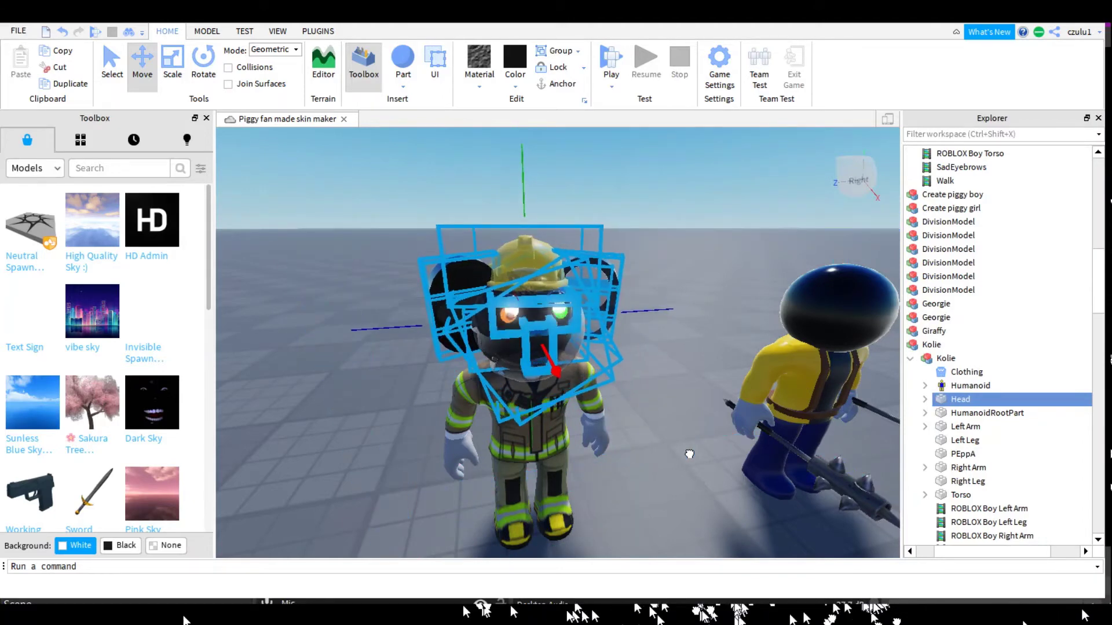
left_click_drag(689, 453, 690, 454)
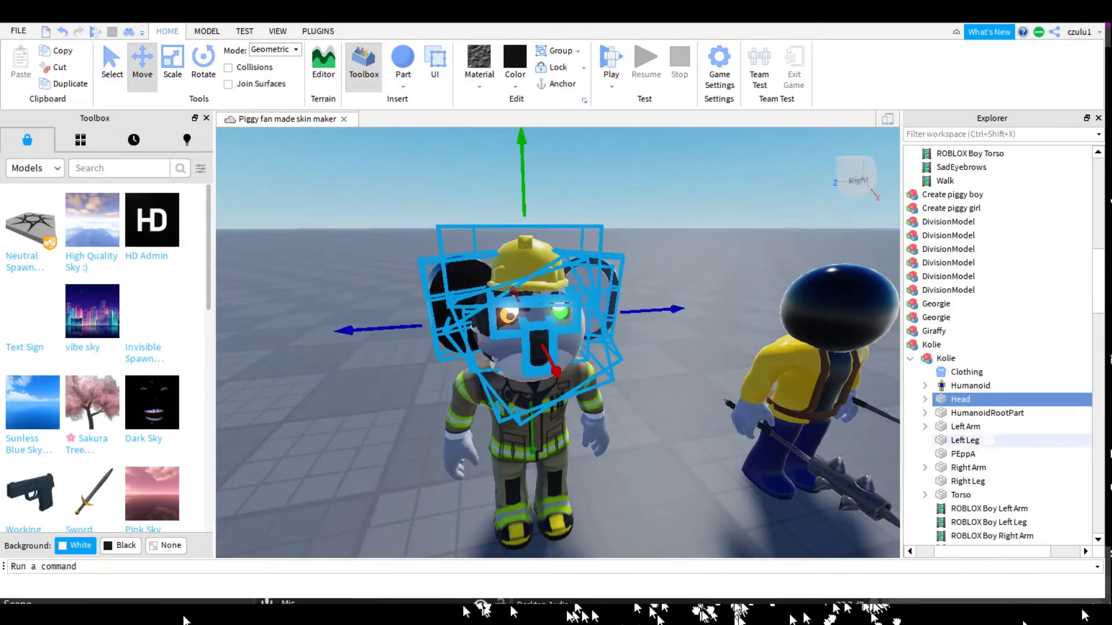
left_click(925, 400)
left_click(924, 399)
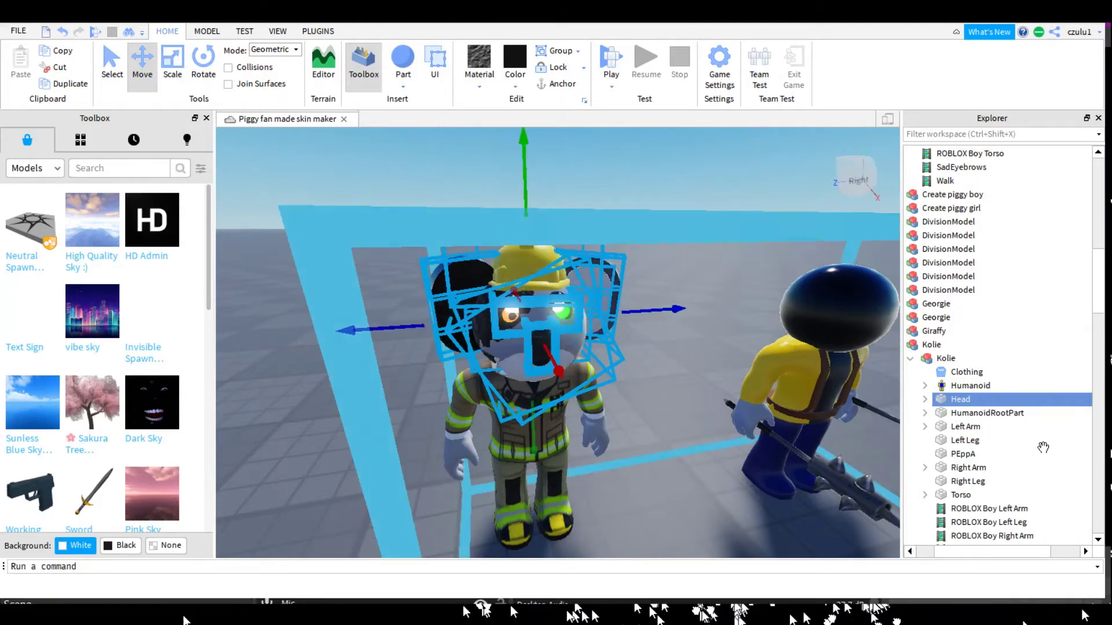
scroll(1014, 406, "up", 4)
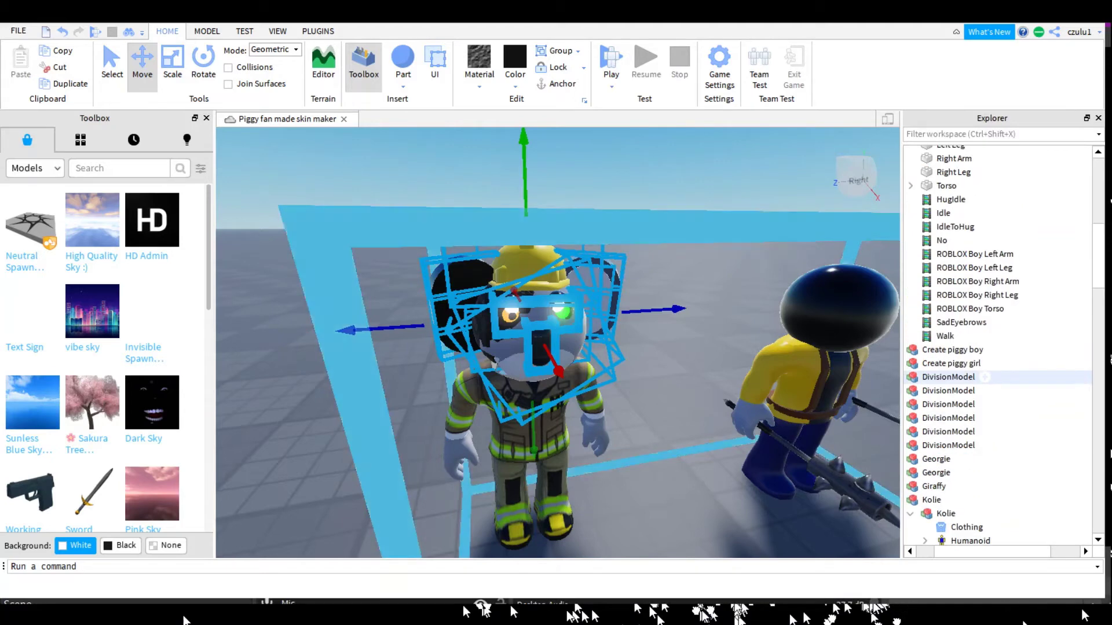
scroll(984, 370, "up", 10)
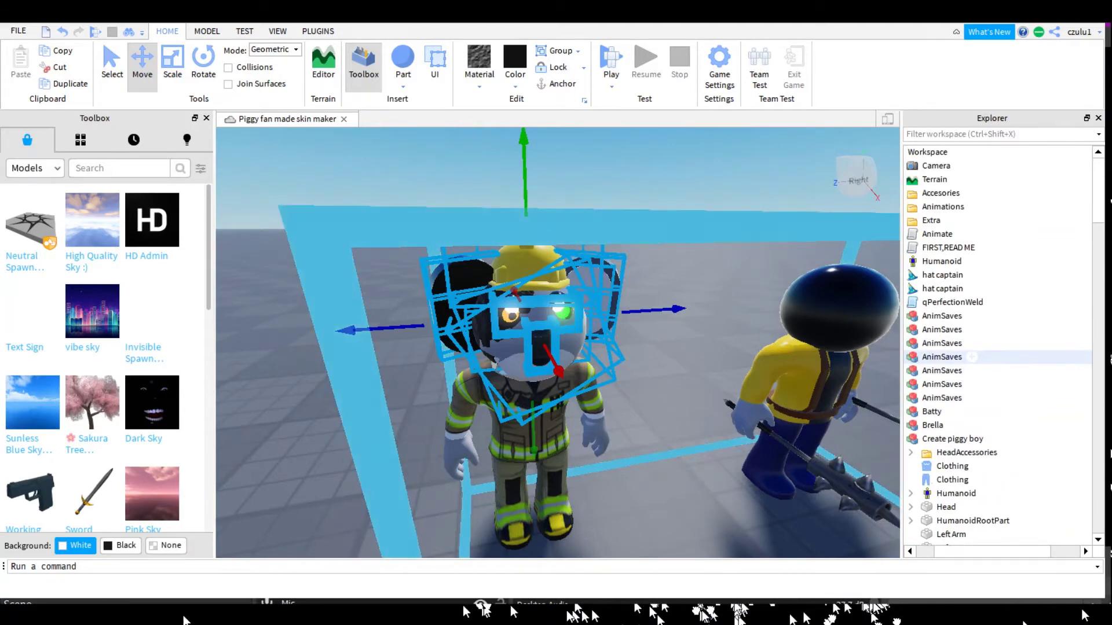
left_click(836, 431)
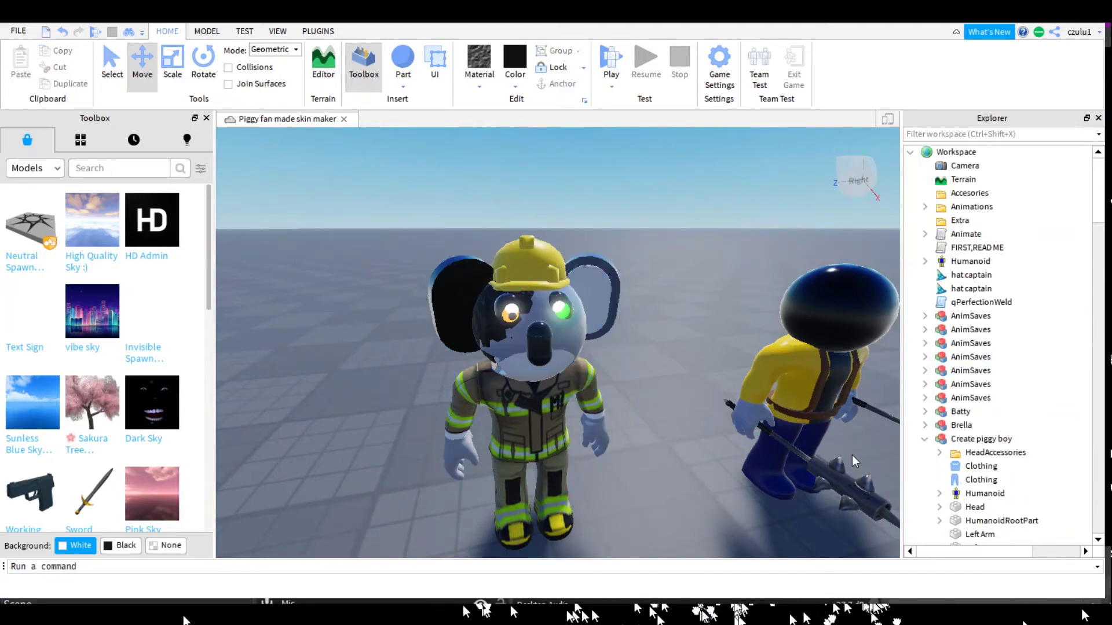
right_click_drag(853, 447, 854, 446)
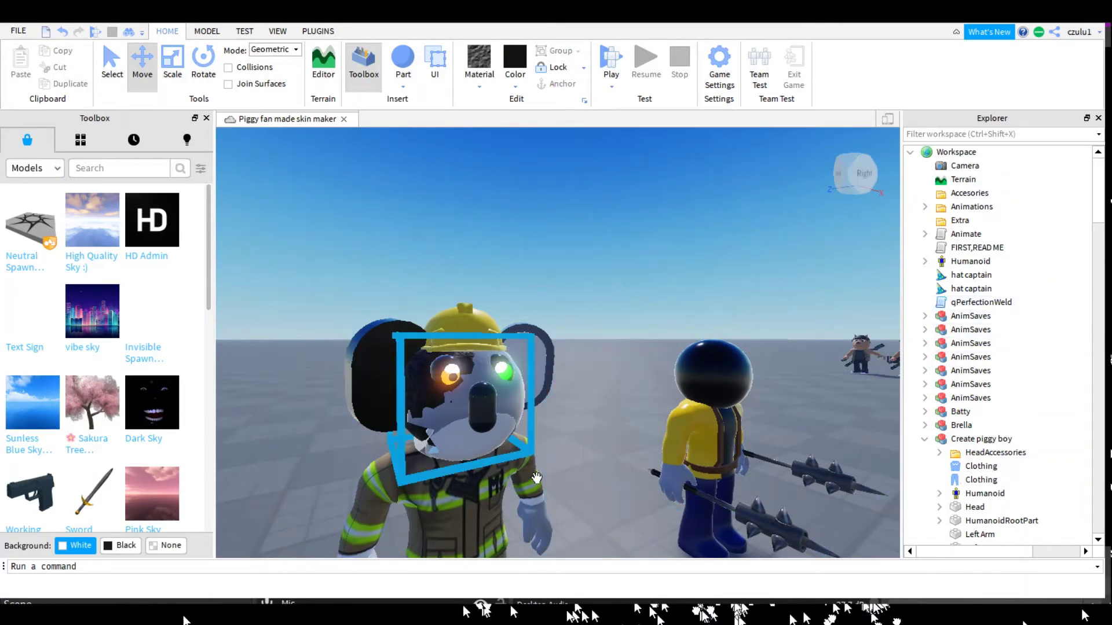
Step: Select the black sphere part inside the koala's head, enlarge it slightly and shift it toward the green-eye side
left_click(466, 406)
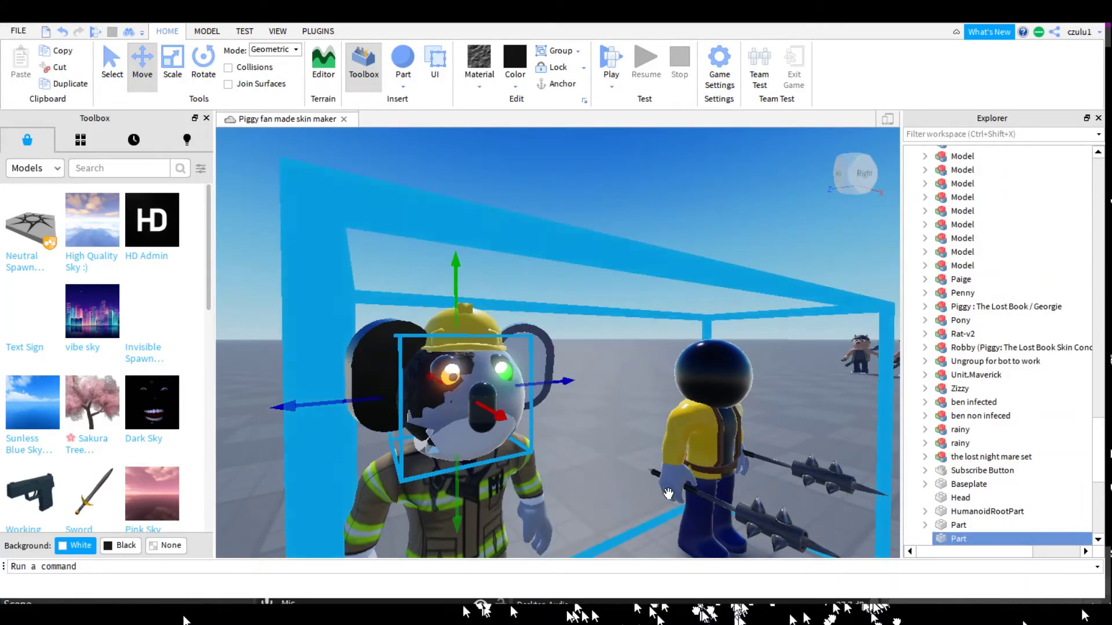
left_click(172, 58)
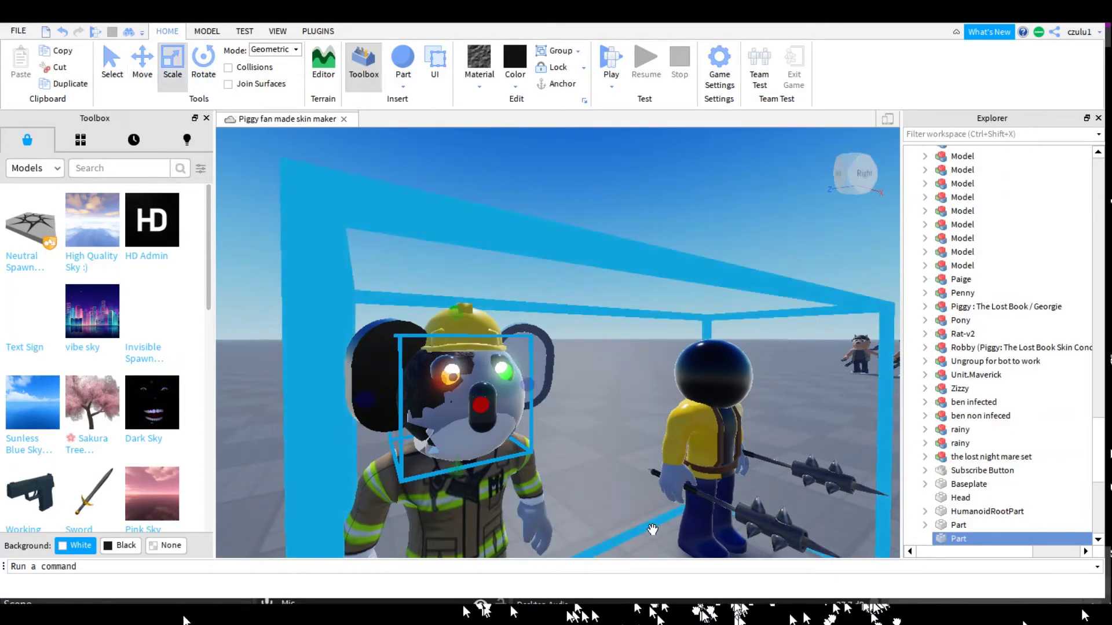
left_click_drag(456, 471, 457, 480)
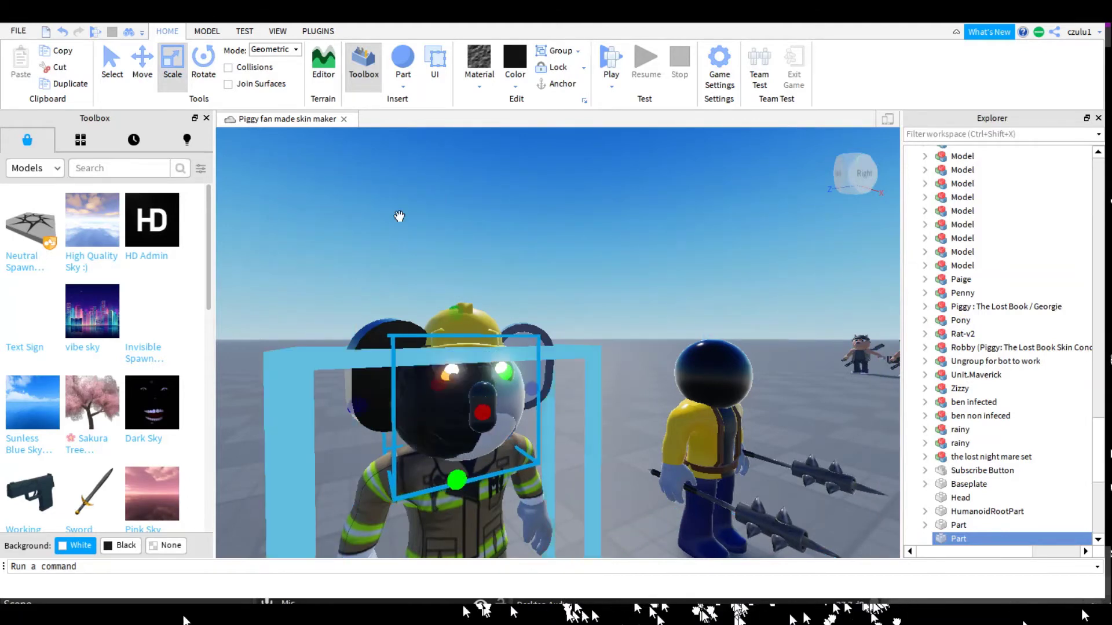
left_click(143, 60)
left_click_drag(564, 386, 579, 384)
right_click_drag(622, 500, 623, 503)
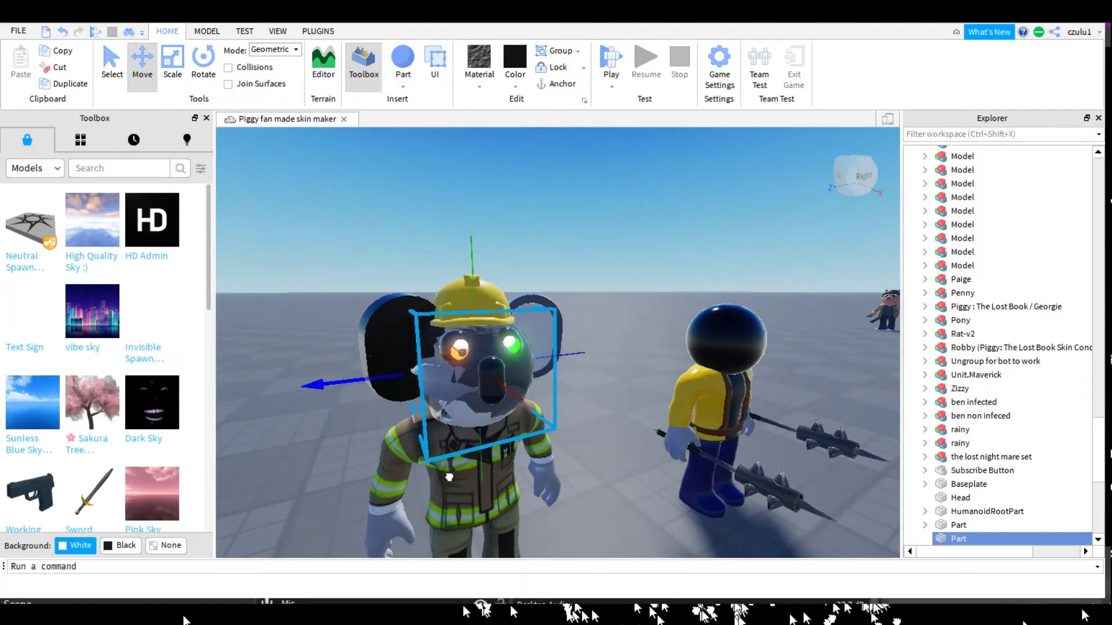
Step: Shrink and reposition the black sphere so a jagged black patch covers the orange-eye side of the koala's face
left_click_drag(446, 477, 435, 478)
right_click_drag(436, 477, 458, 487)
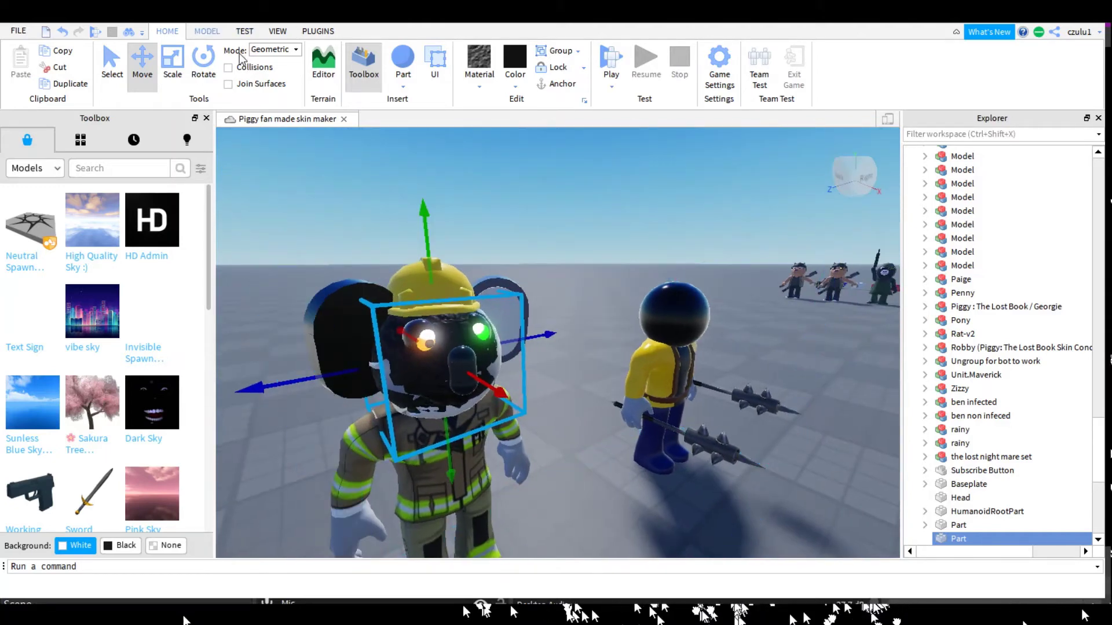
left_click(172, 68)
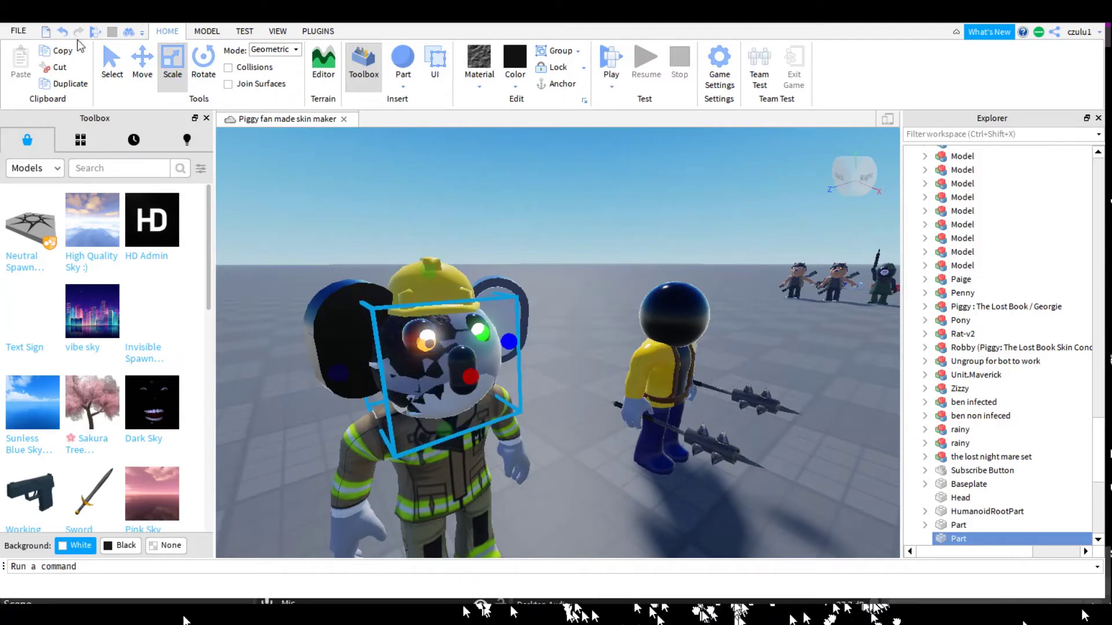
left_click(142, 64)
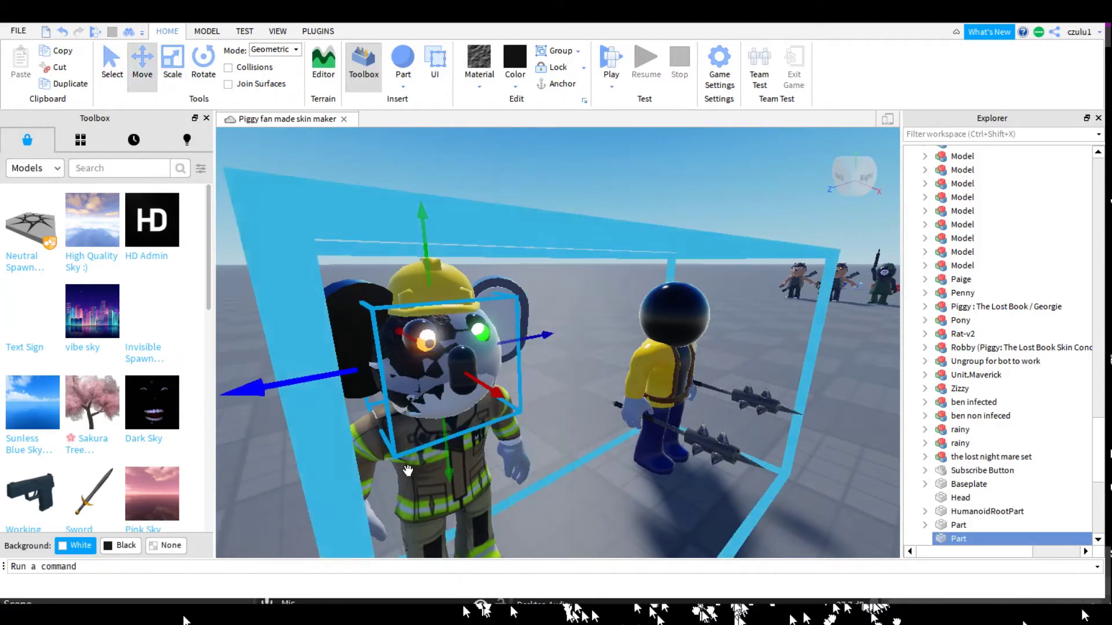
left_click_drag(407, 471, 402, 471)
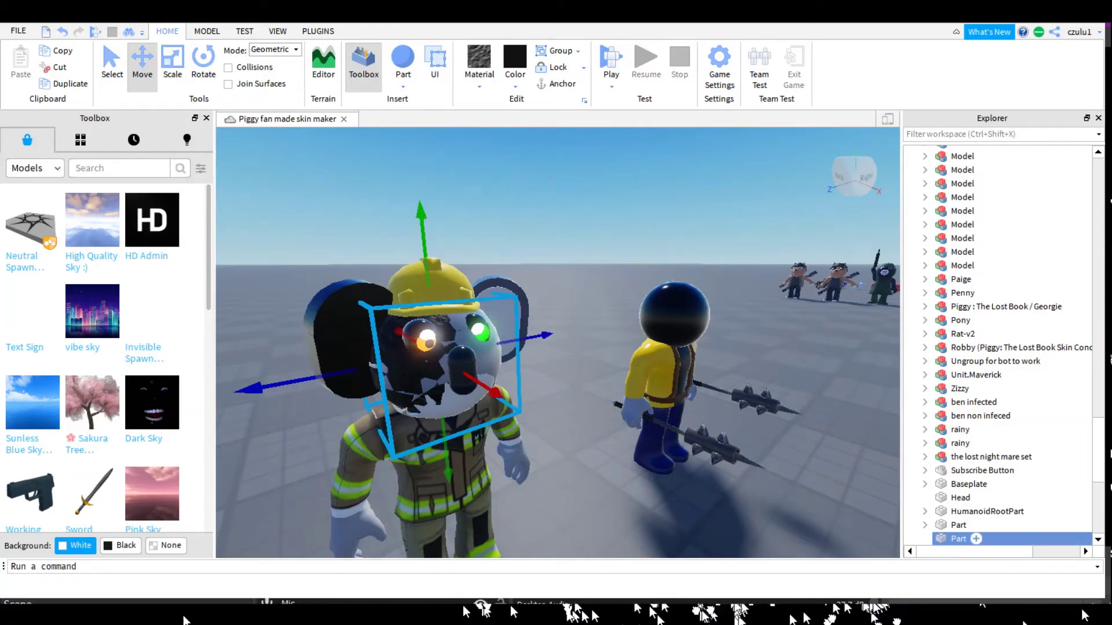
Step: Place the black sphere Part inside the Head of the Kolie model in the workspace hierarchy
scroll(1033, 510, "up", 15)
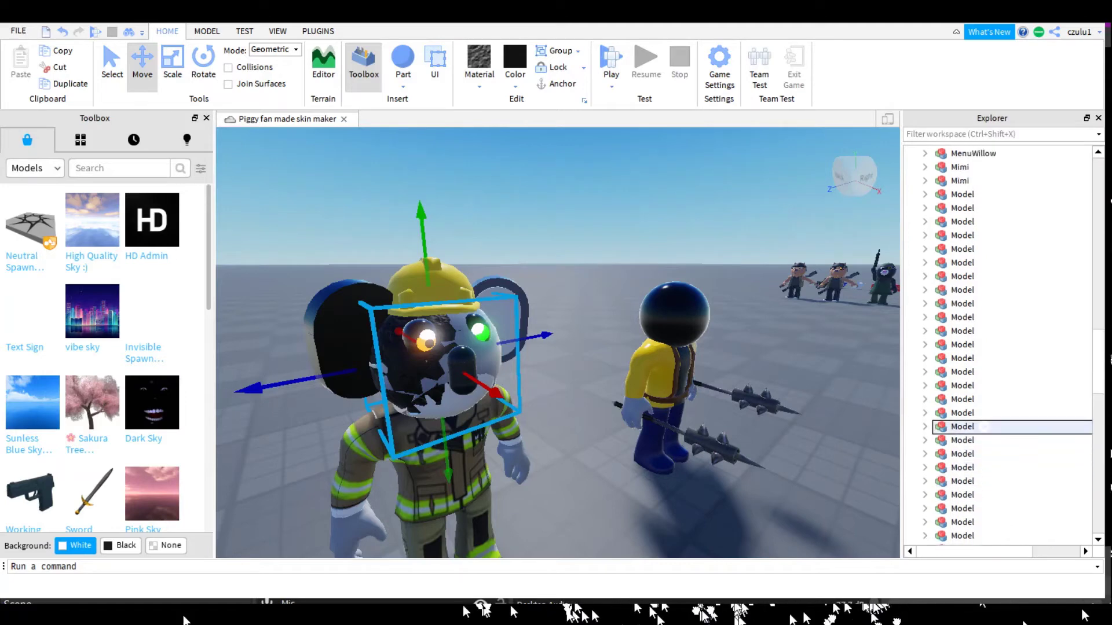
scroll(1006, 425, "up", 3)
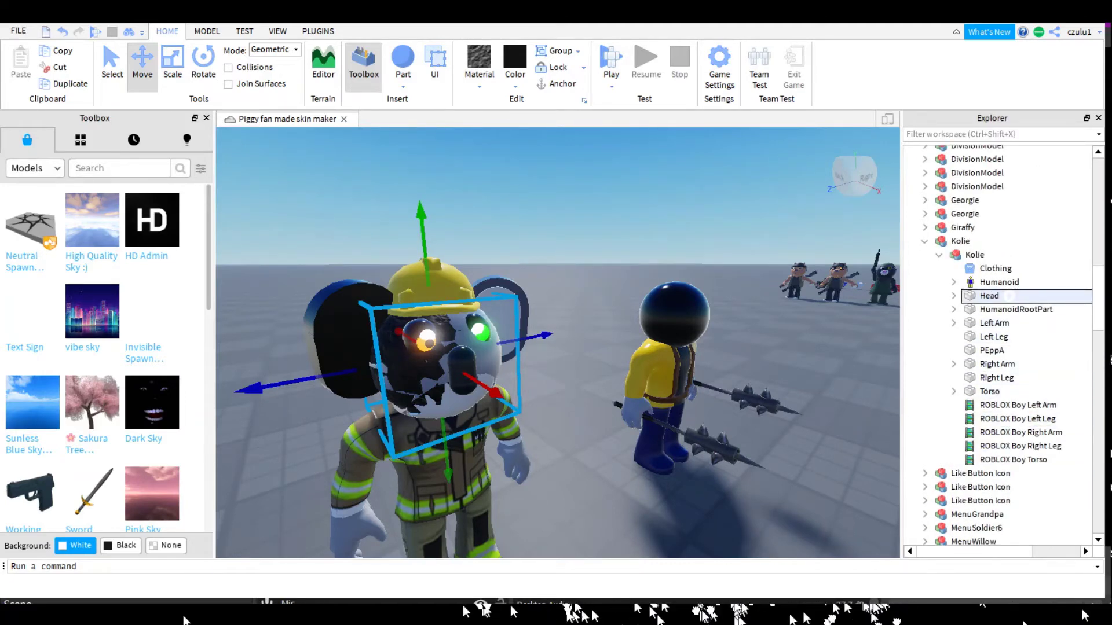
left_click_drag(997, 297, 997, 296)
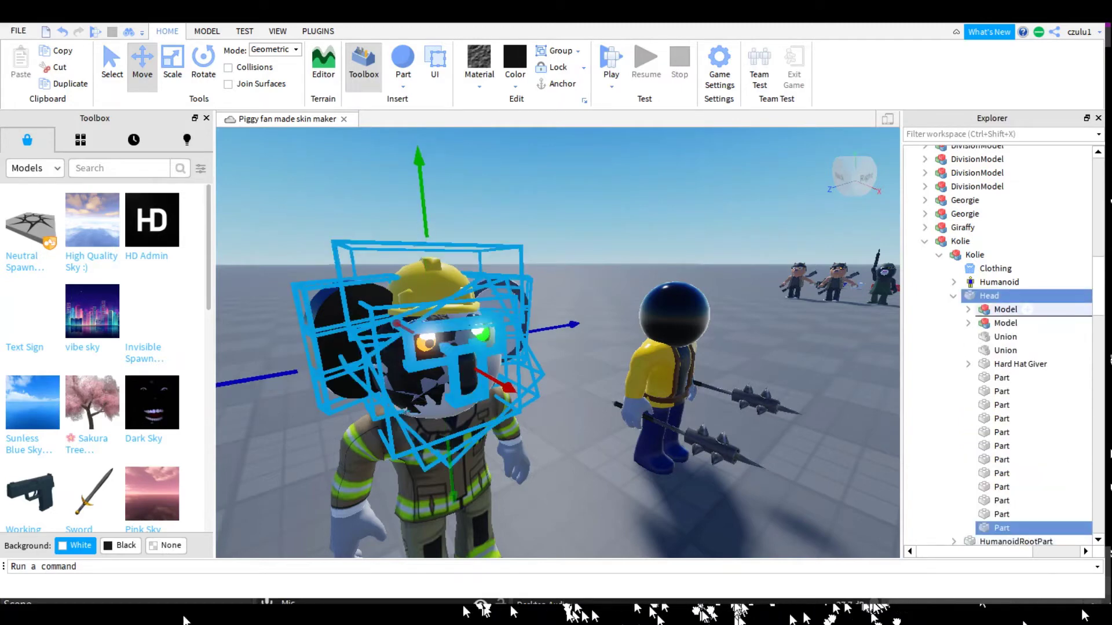
scroll(1020, 324, "down", 5)
scroll(1020, 324, "up", 2)
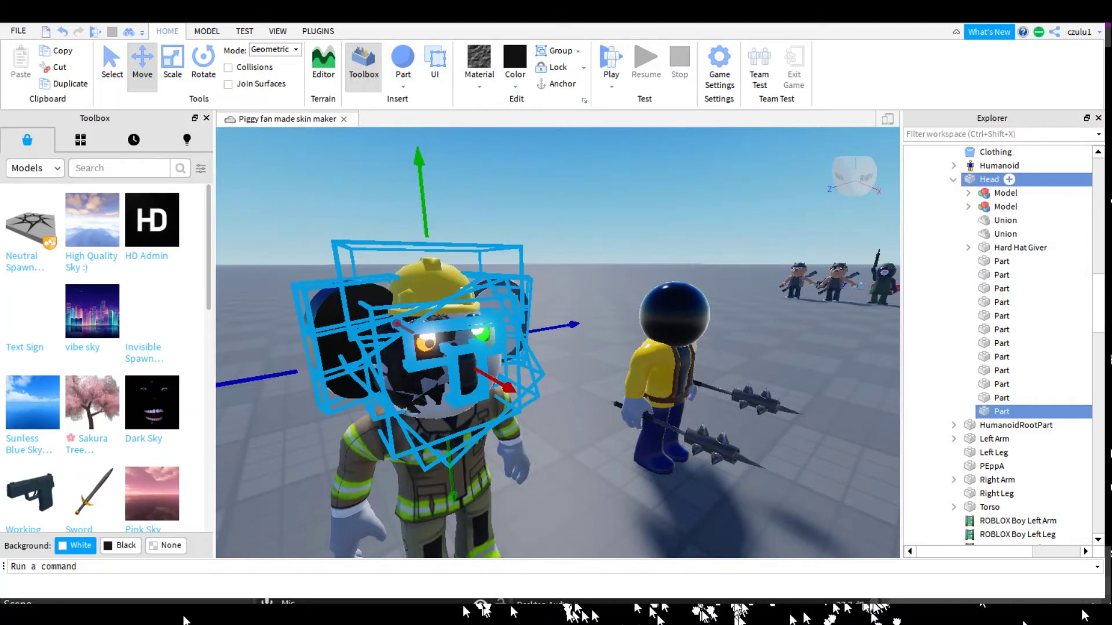
Step: Move Kolie's Head, with all its parts, out of the Kolie model and into the Create piggy boy model
left_click(990, 180, "ctrl")
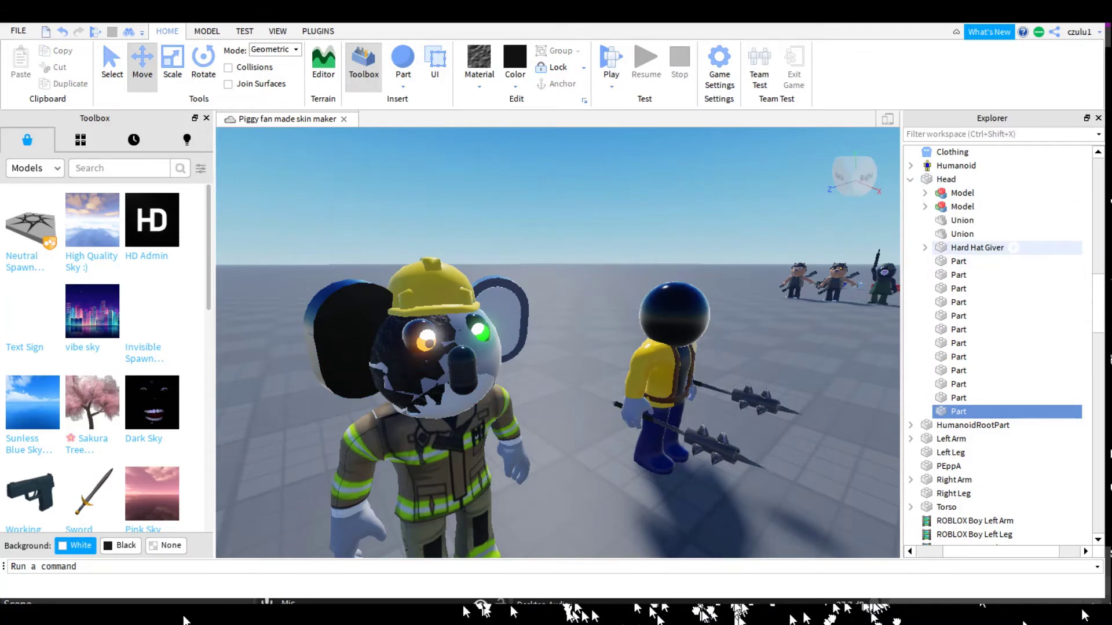
left_click(673, 395)
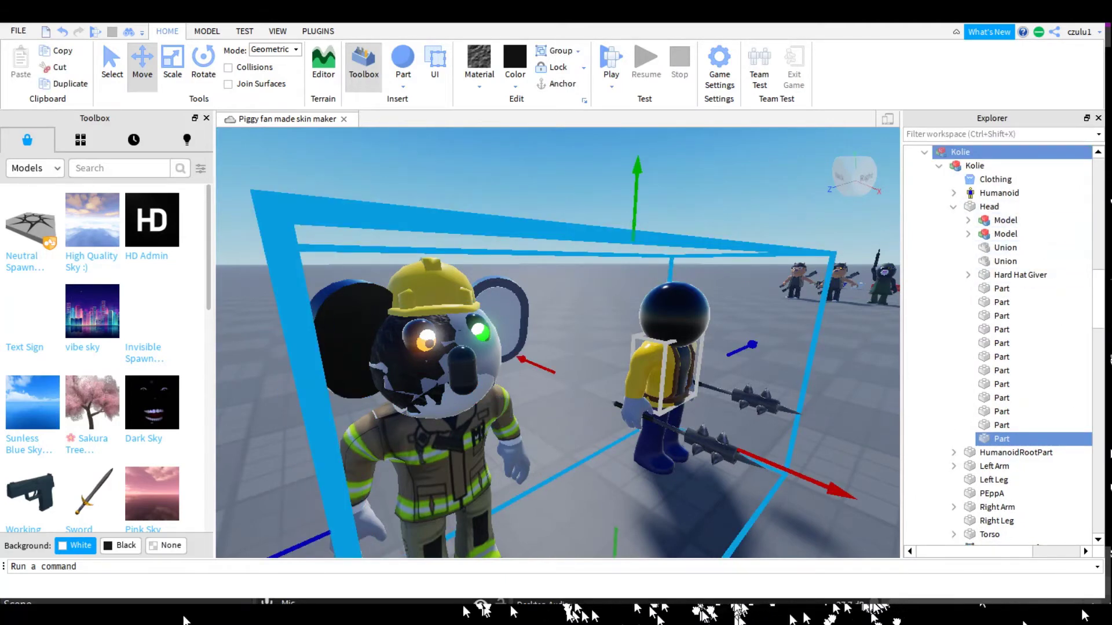
left_click(952, 206)
left_click(989, 207)
scroll(996, 231, "down", 10)
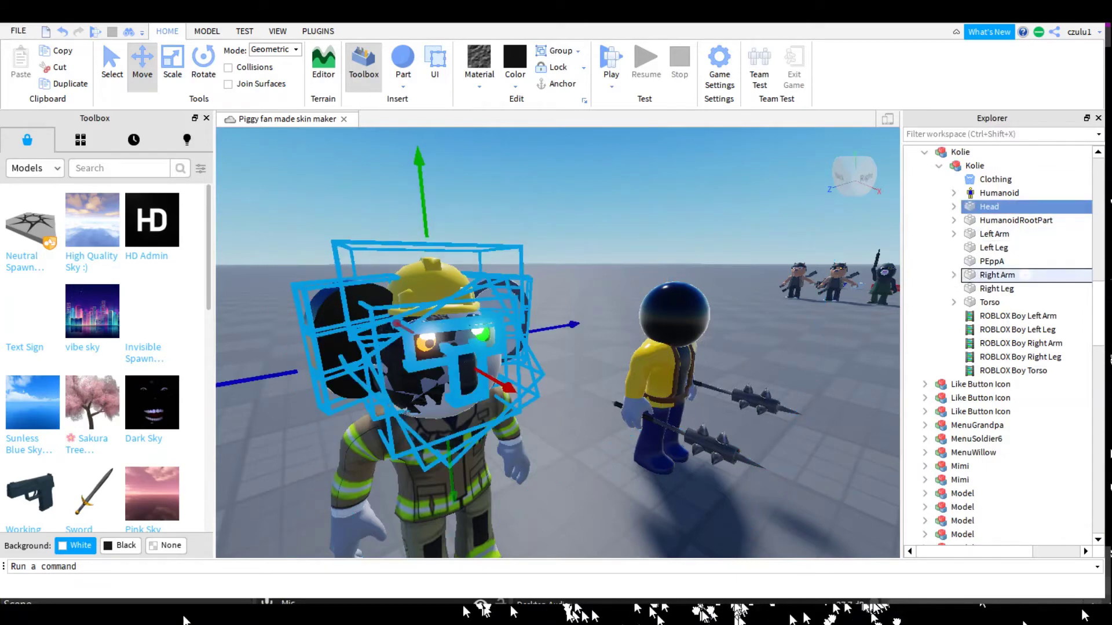
scroll(984, 349, "down", 8)
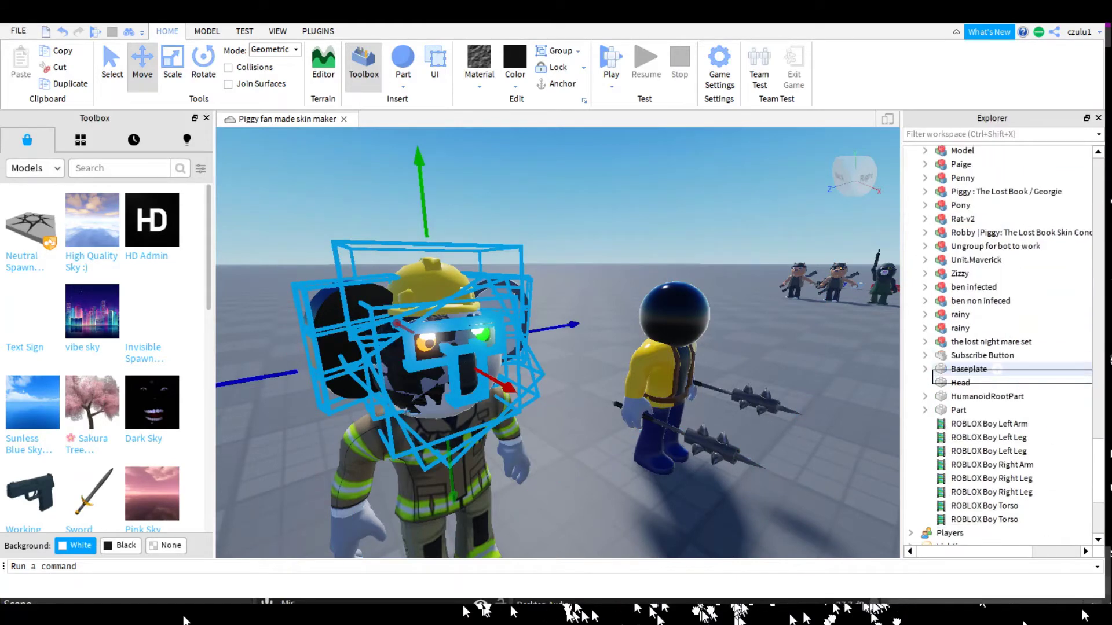
scroll(984, 369, "up", 10)
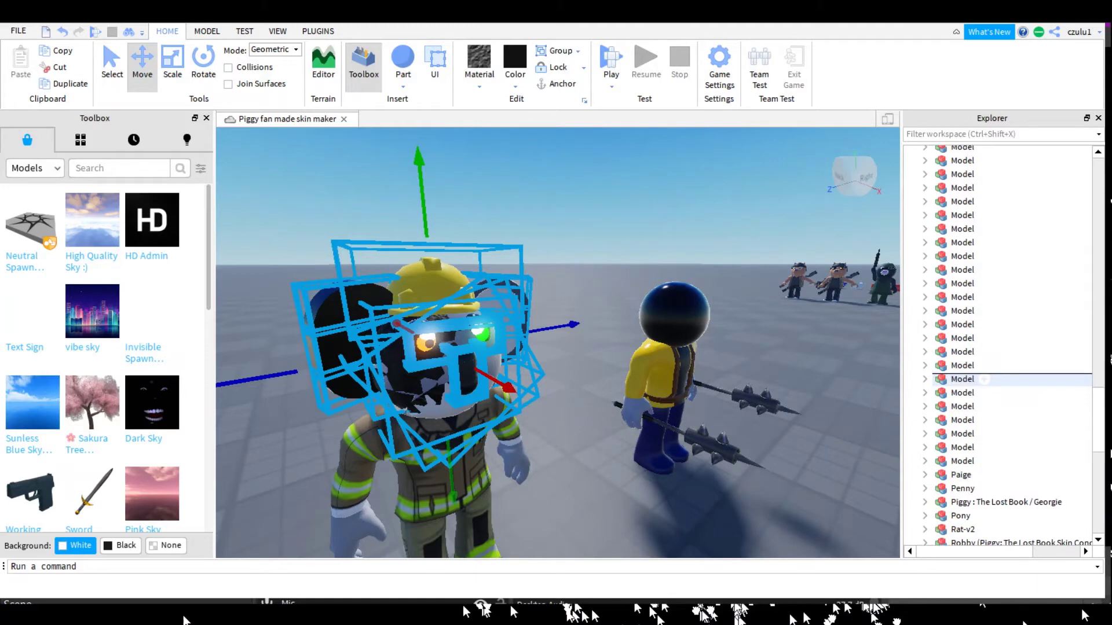
scroll(984, 371, "up", 7)
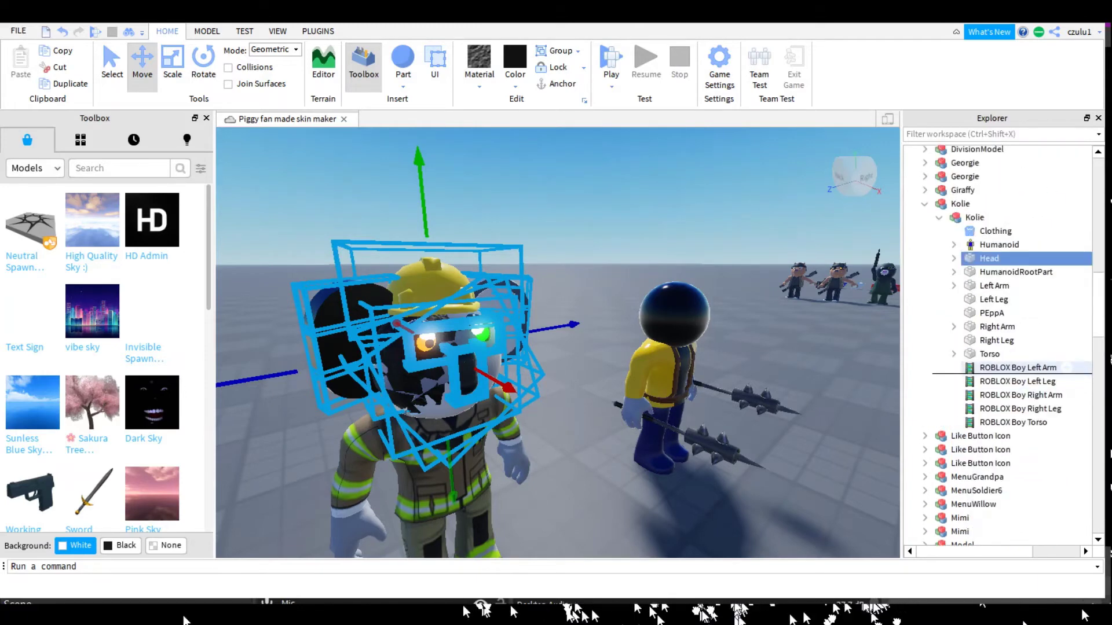
scroll(996, 348, "up", 10)
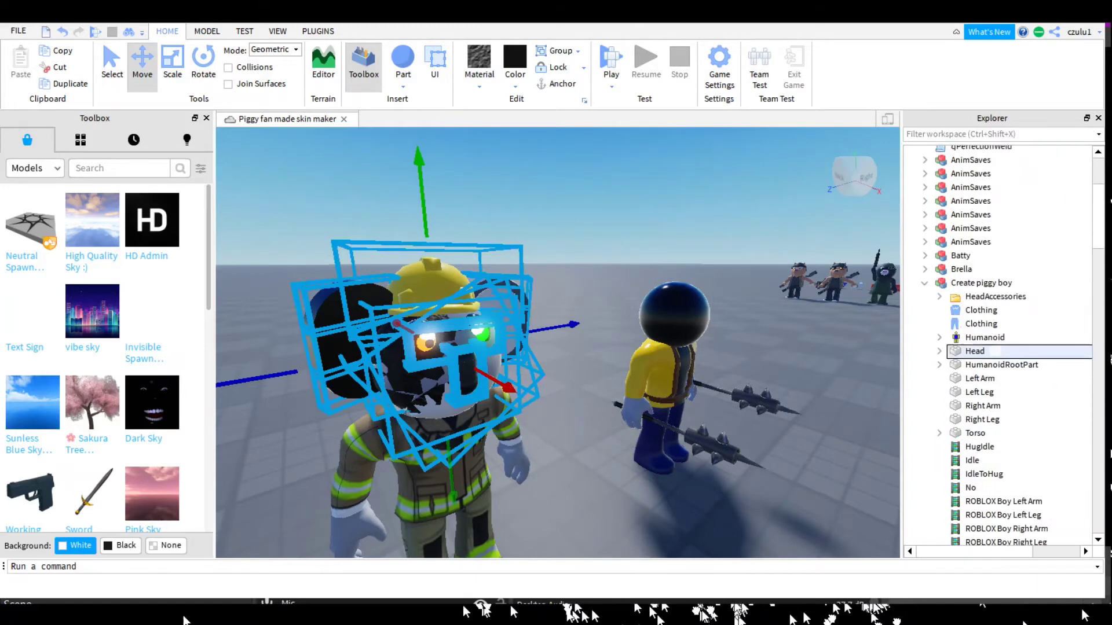
left_click_drag(1035, 296, 1012, 284)
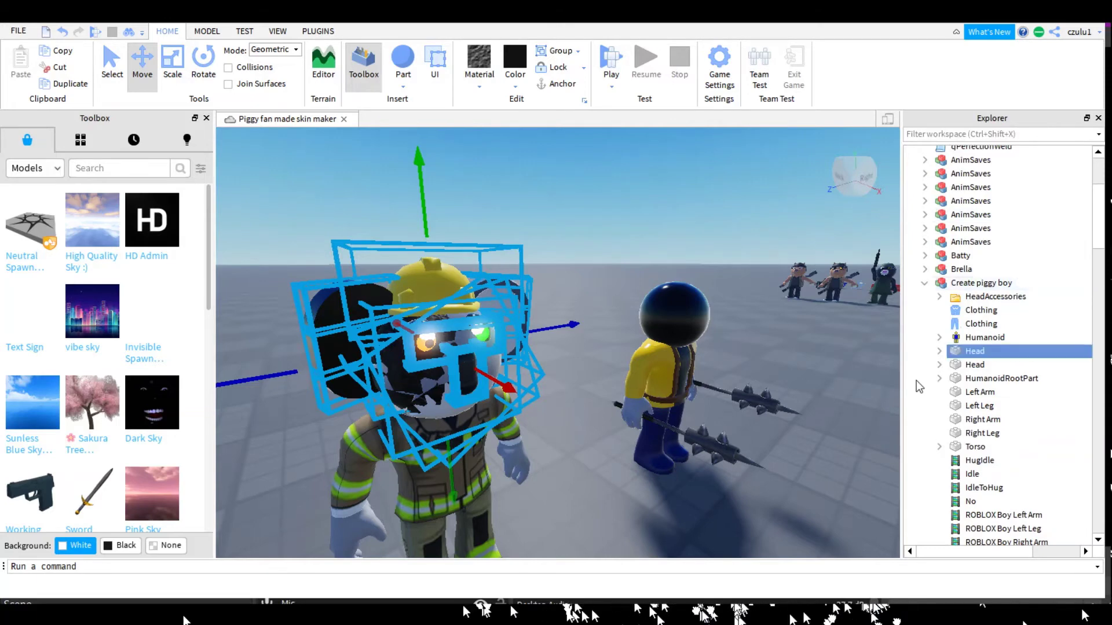
Step: Deselect everything and examine the koala firefighter's patched face, along with the red firefighter hat and extinguisher standing beside it
left_click(754, 410)
right_click_drag(755, 407, 717, 519)
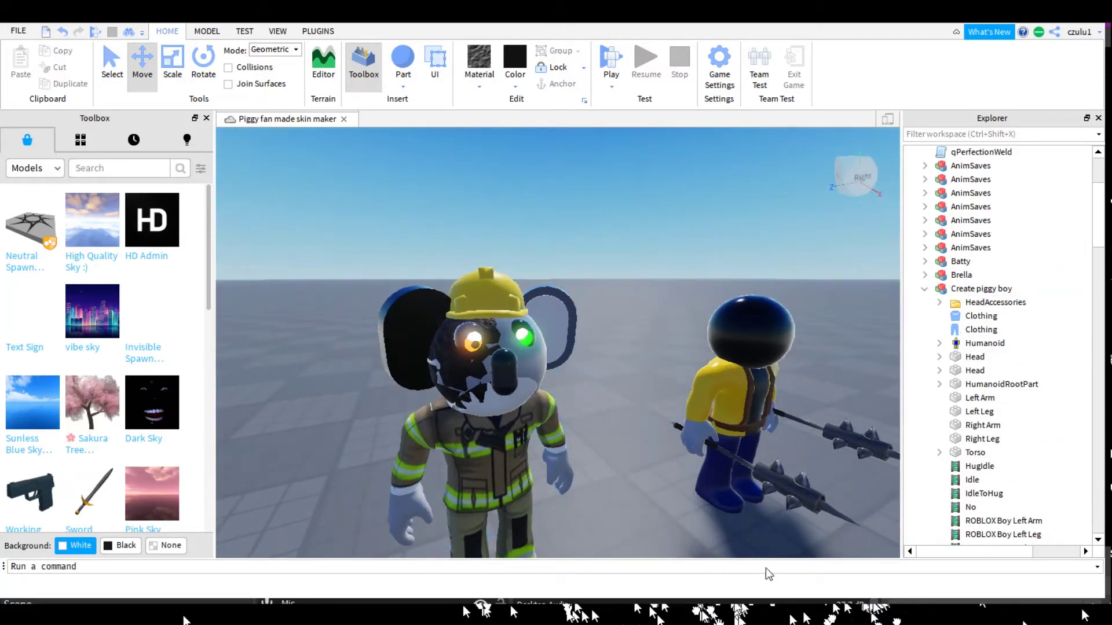
right_click_drag(765, 555, 766, 553)
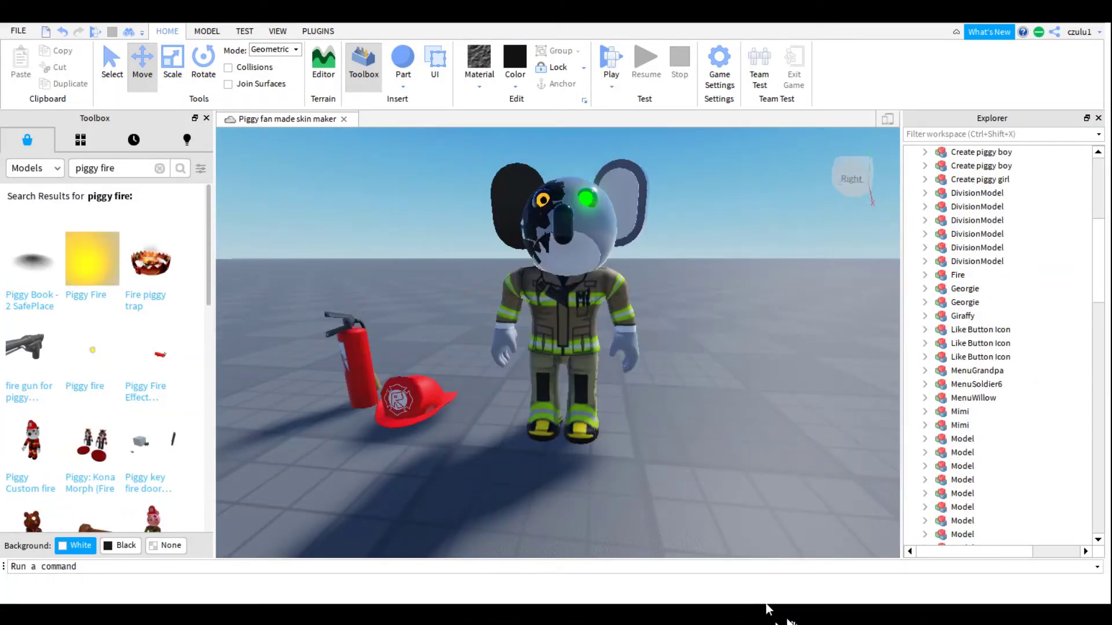
right_click_drag(874, 475, 874, 519)
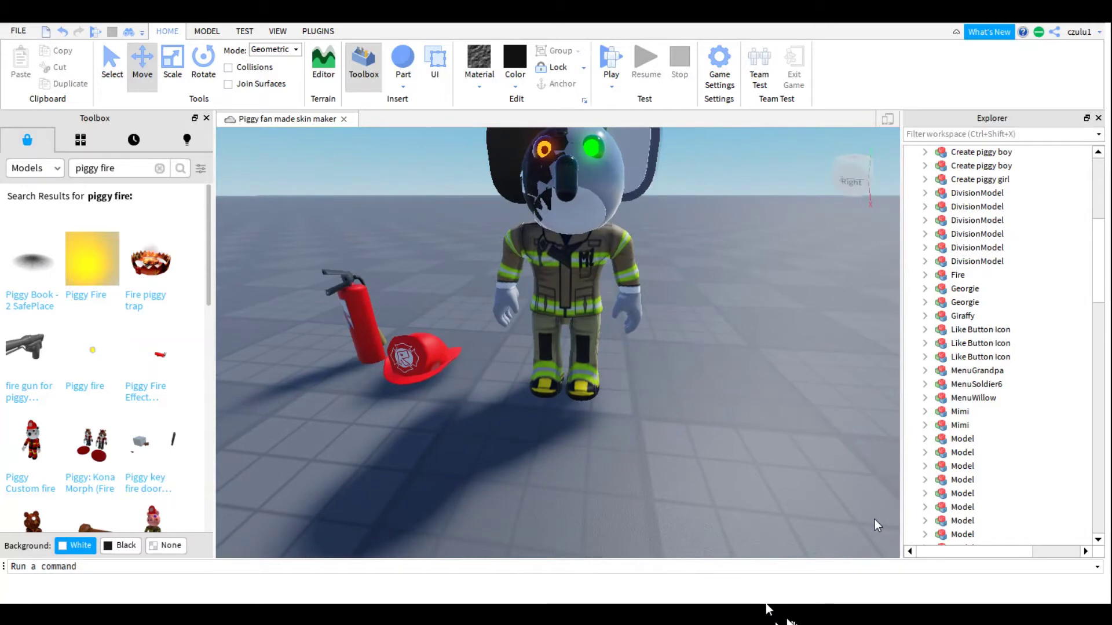
key("w")
key("e")
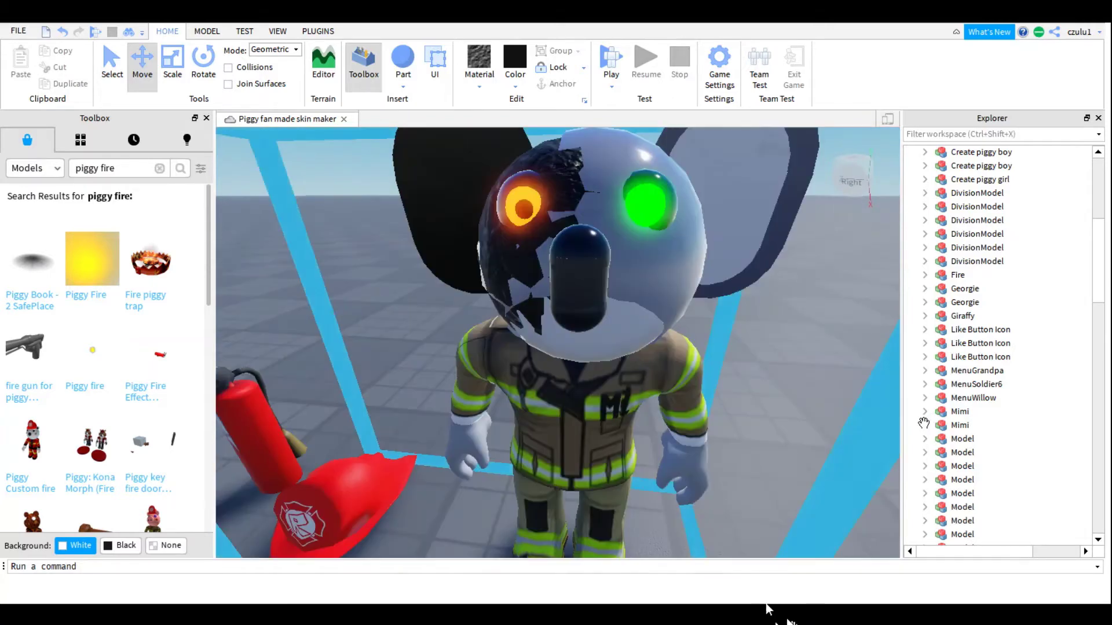
key("s")
key("a")
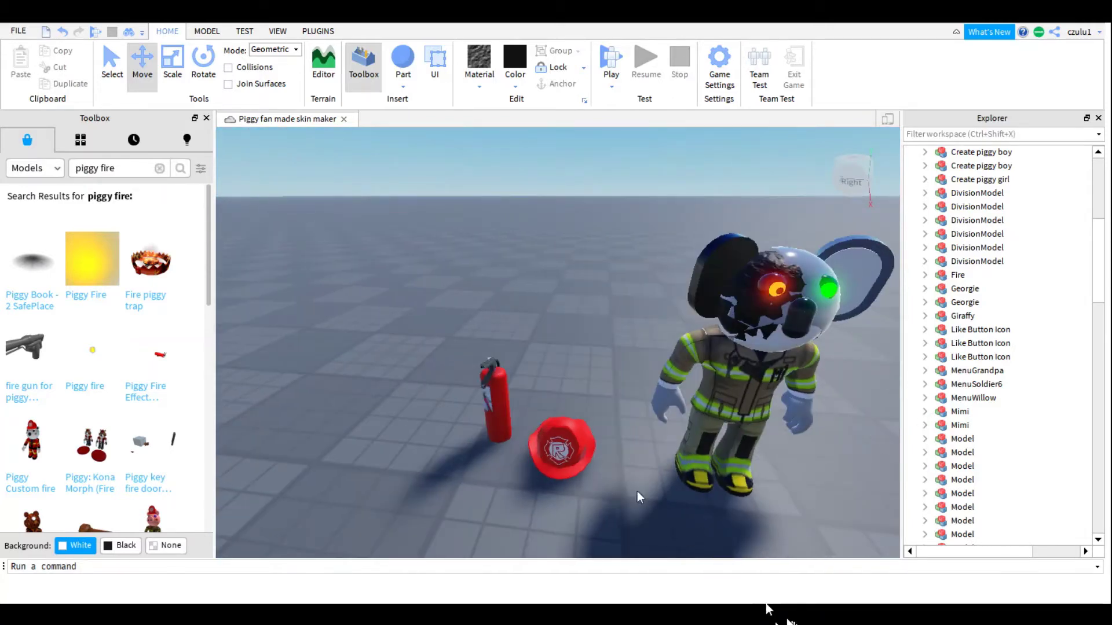
Step: Select the FirefighterHat in the Create piggy boy model and move it from the ground onto the koala's head
left_click(759, 443)
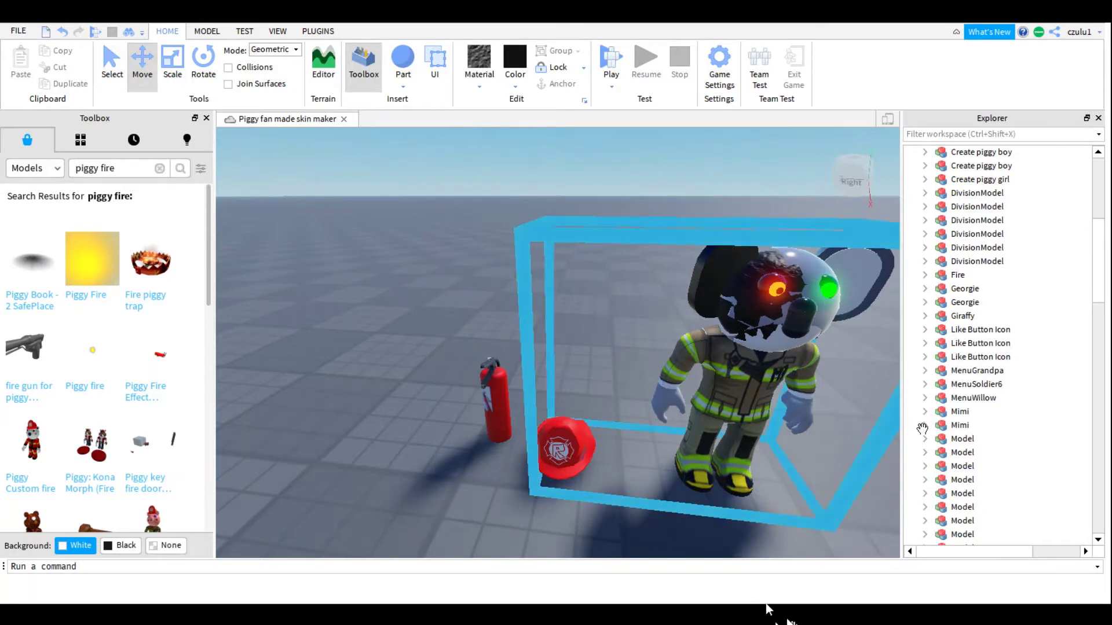
left_click(925, 153)
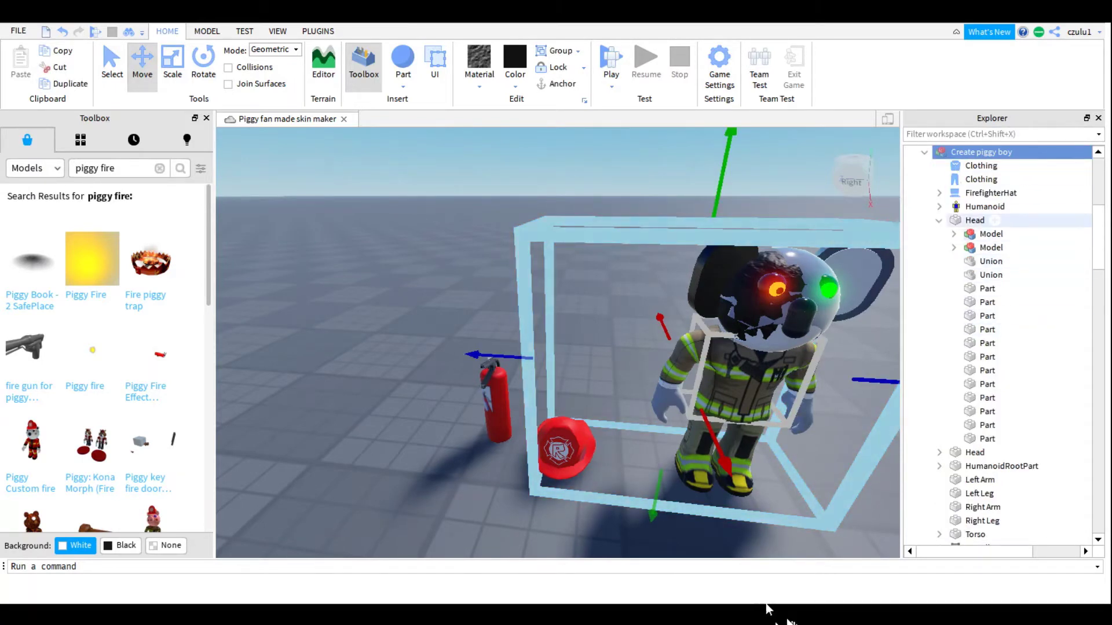
left_click(992, 193)
left_click_drag(664, 437, 779, 450)
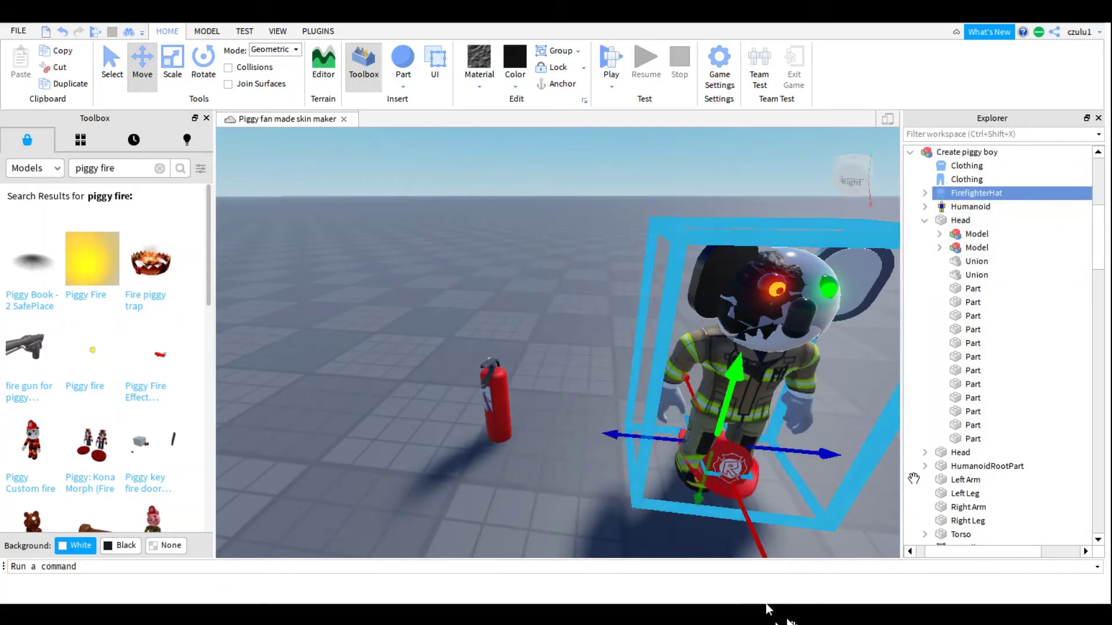
key("ctrl+z")
left_click_drag(797, 174, 806, 163)
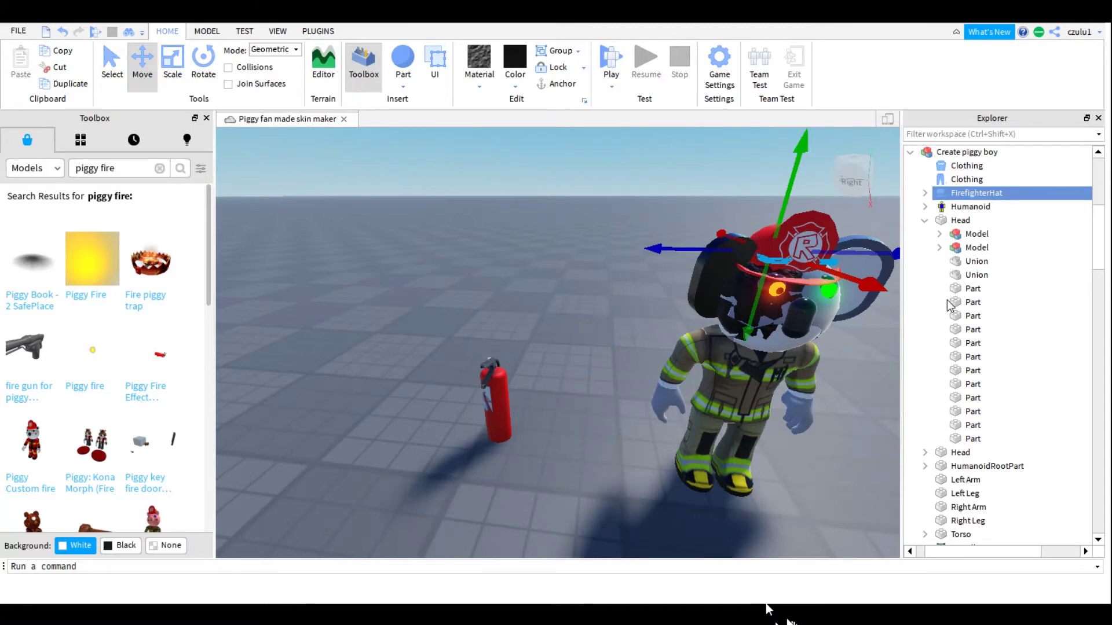
Step: Nudge the FirefighterHat until it sits properly on the koala's head between the ears
key("d")
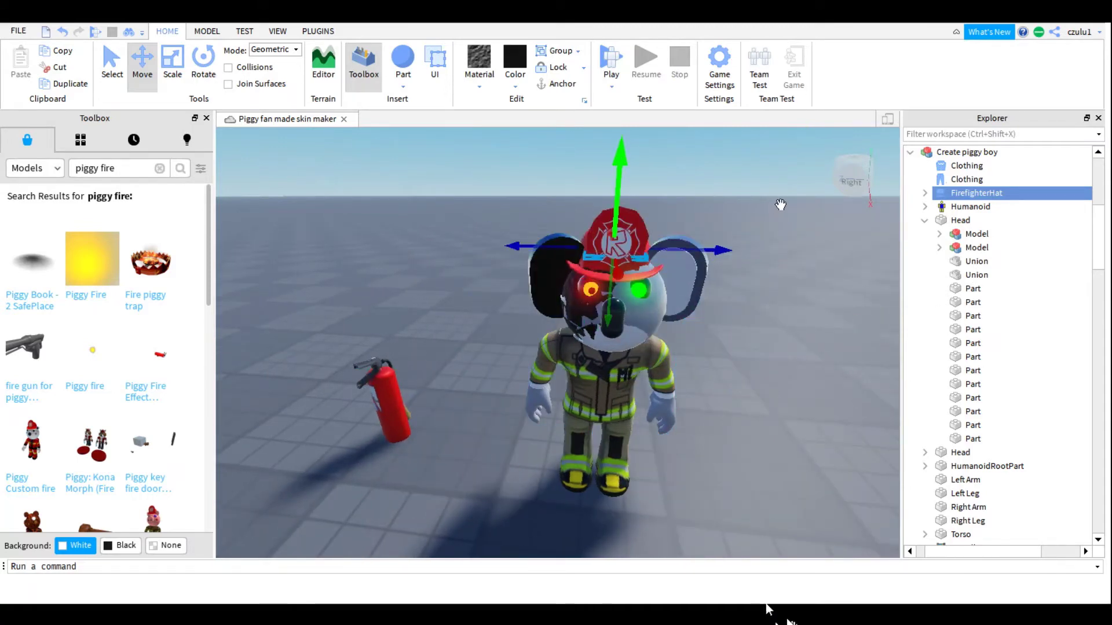
left_click_drag(768, 213, 770, 211)
left_click(875, 234)
key("a")
key("d")
right_click_drag(700, 450, 703, 435)
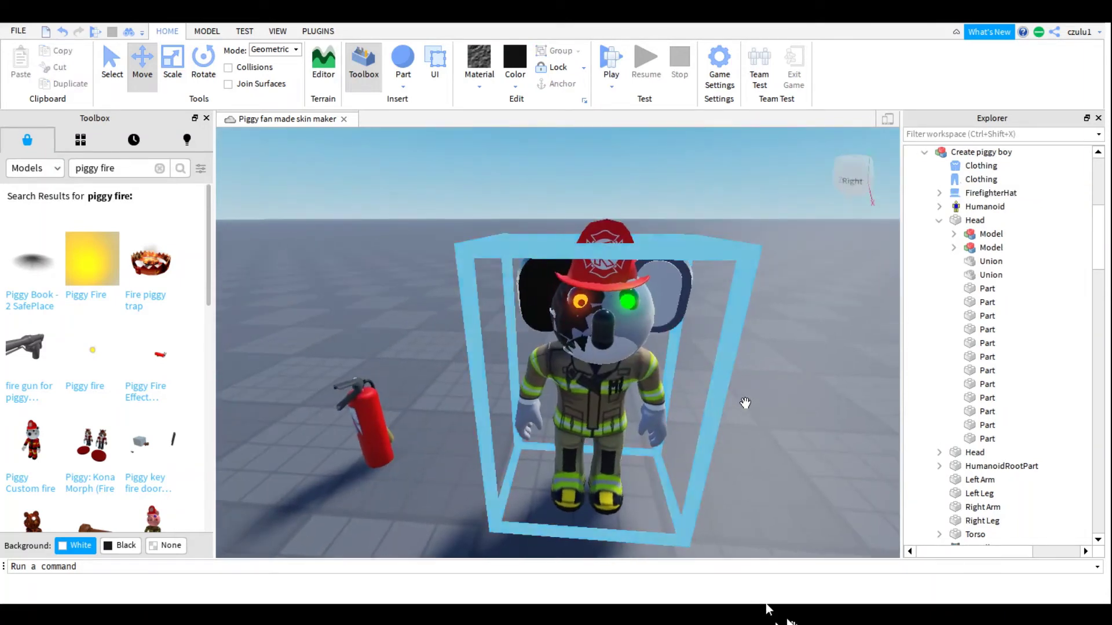
left_click(984, 206)
left_click(990, 193)
left_click_drag(748, 212, 748, 209)
left_click(863, 214)
key("a")
Step: Select the Fire extinguisher model beside the character and scale it down
right_click_drag(892, 342, 892, 343)
key("d")
right_click_drag(718, 446, 544, 399)
key("q")
left_click(517, 325)
key("e")
left_click(172, 65)
key("q")
left_click_drag(524, 388, 523, 439)
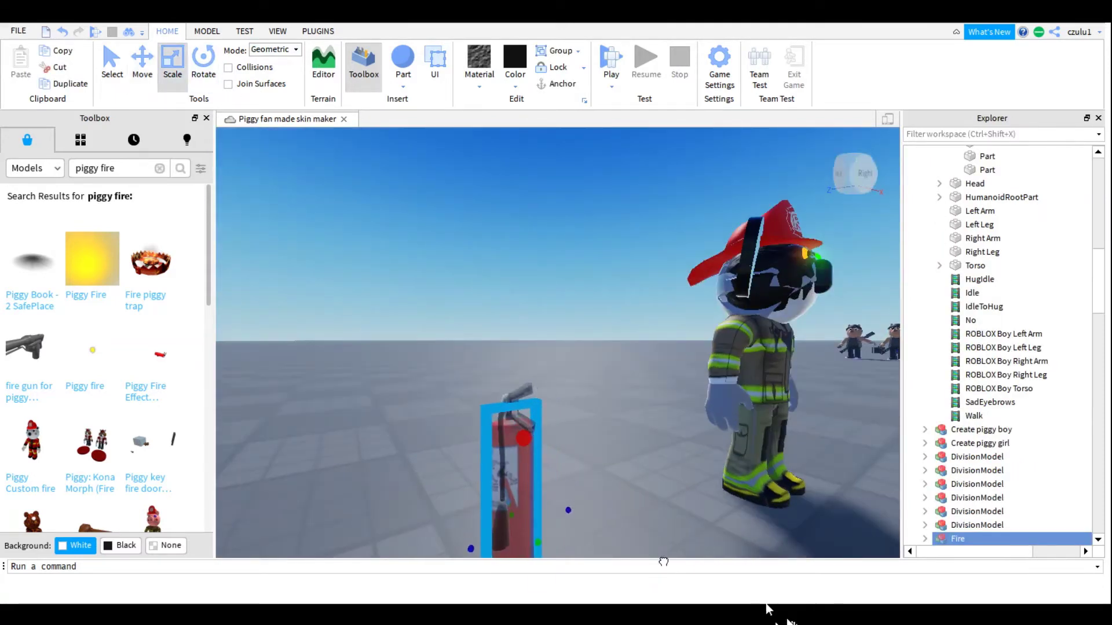
Step: Move the Fire extinguisher model to the koala firefighter's right hand
right_click_drag(664, 562, 664, 562)
left_click_drag(681, 429, 679, 429)
right_click_drag(703, 443, 727, 452)
right_click_drag(908, 566, 783, 493)
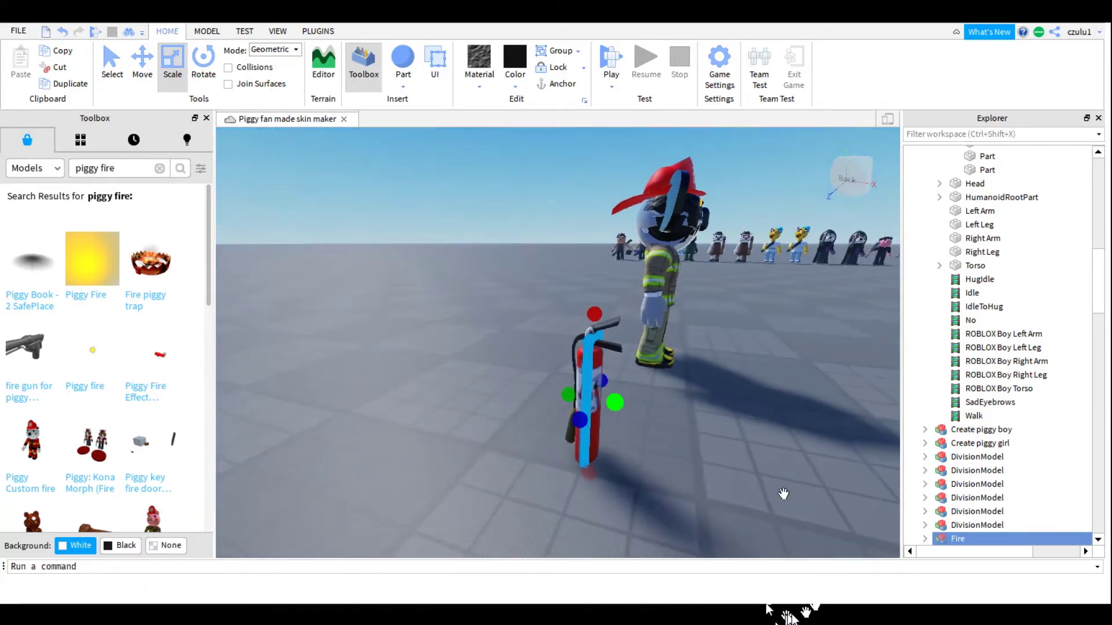
left_click_drag(799, 499, 710, 544)
mouse_move(710, 543)
right_mouse_down()
mouse_move(691, 542)
mouse_move(716, 540)
right_mouse_up()
left_click_drag(589, 501, 558, 515)
right_click_drag(557, 514, 546, 541)
left_click(545, 541)
left_click_drag(500, 536, 730, 504)
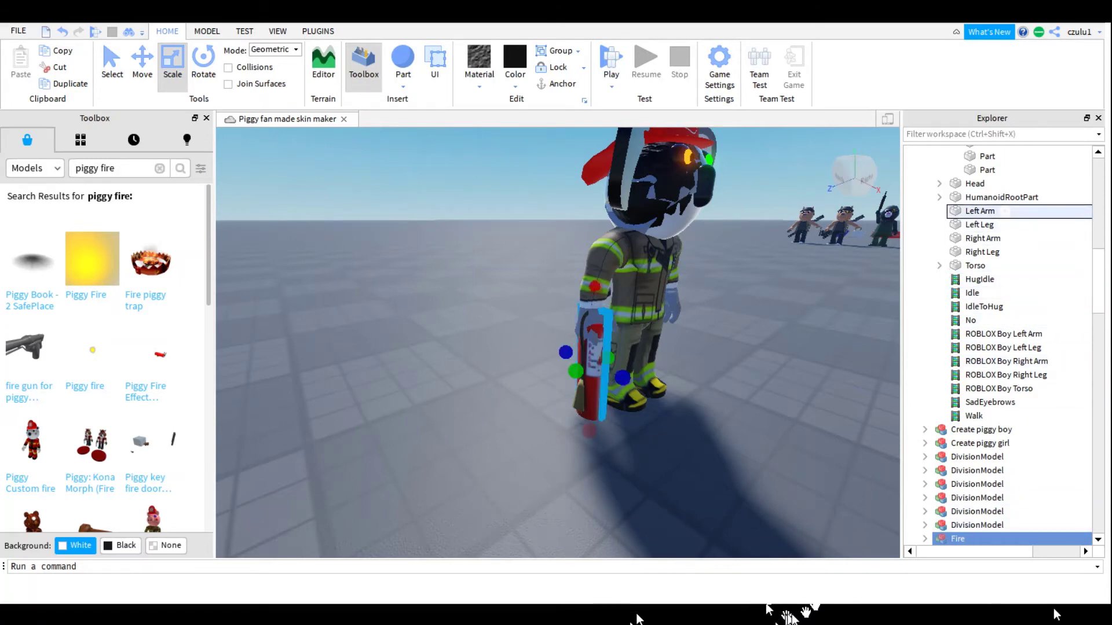
scroll(996, 469, "down", 1)
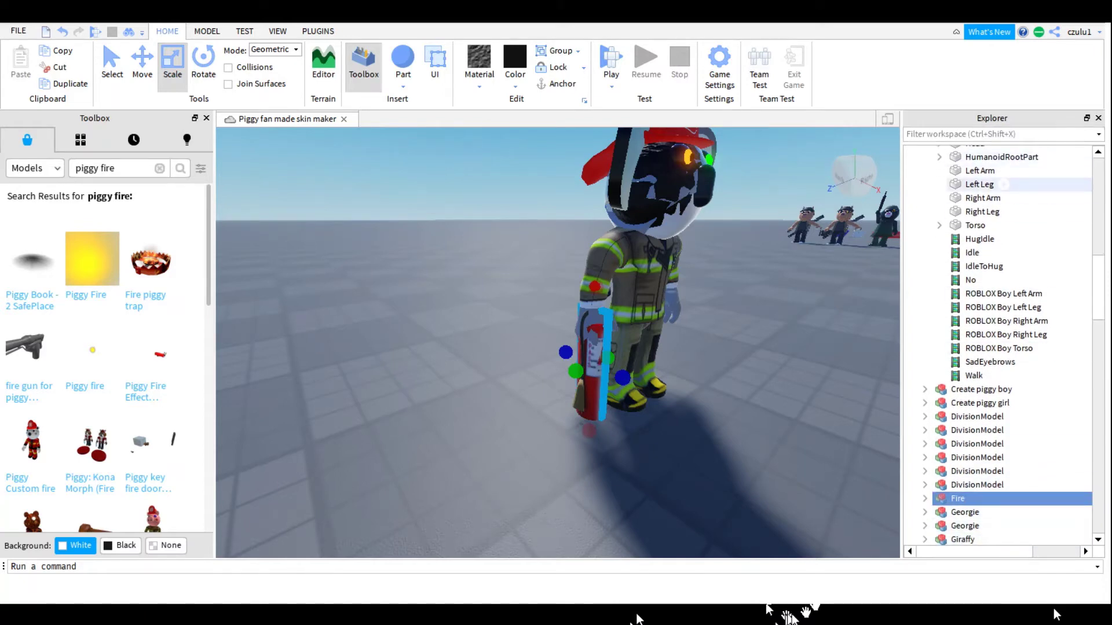
Step: Place the Fire extinguisher model inside the koala's Right Arm part in the model hierarchy
left_click(979, 170)
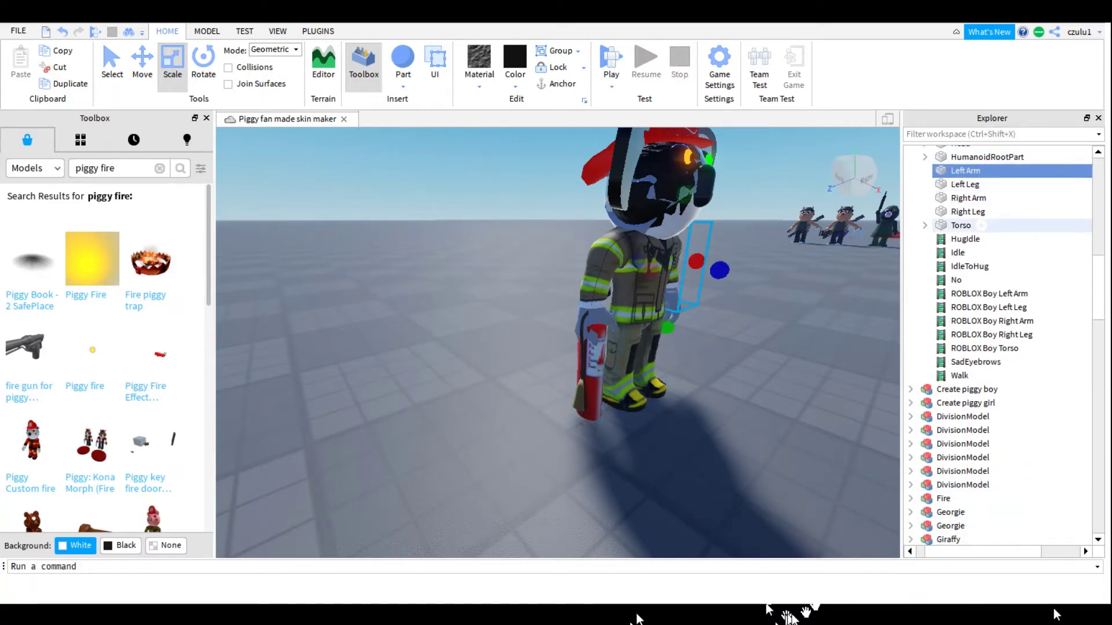
left_click(978, 198)
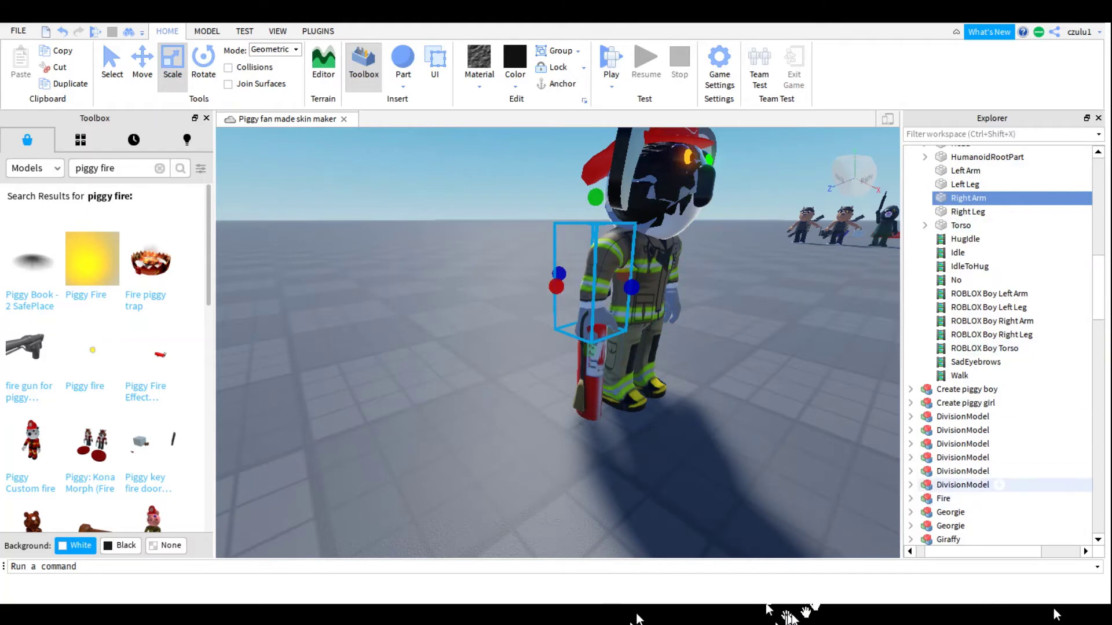
left_click(943, 499)
left_click(910, 498)
left_click_drag(978, 238, 982, 198)
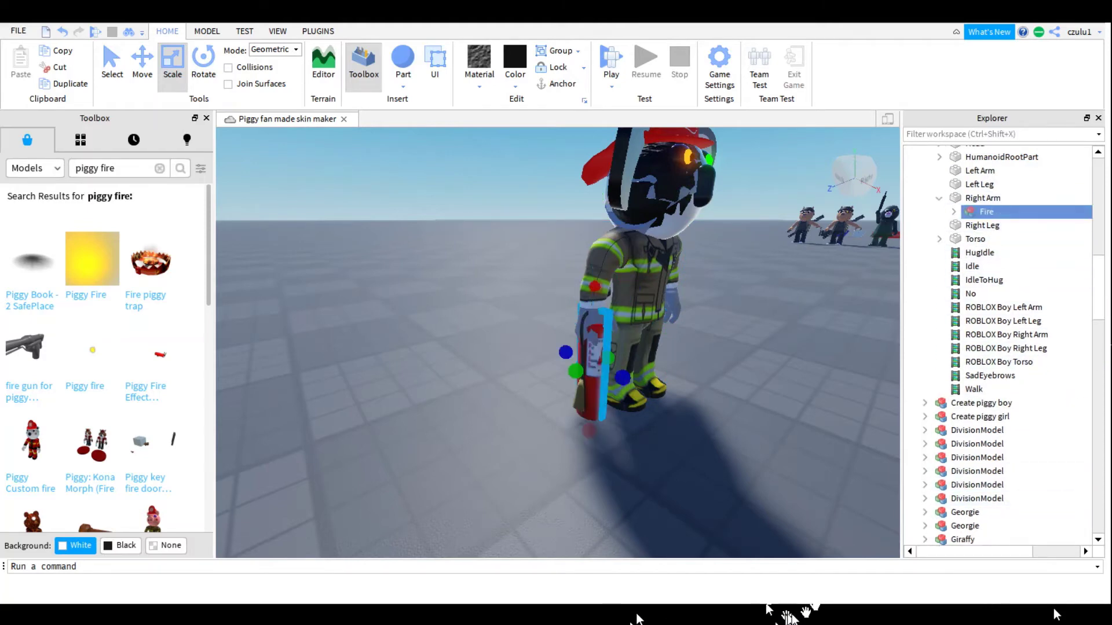
left_click(939, 198)
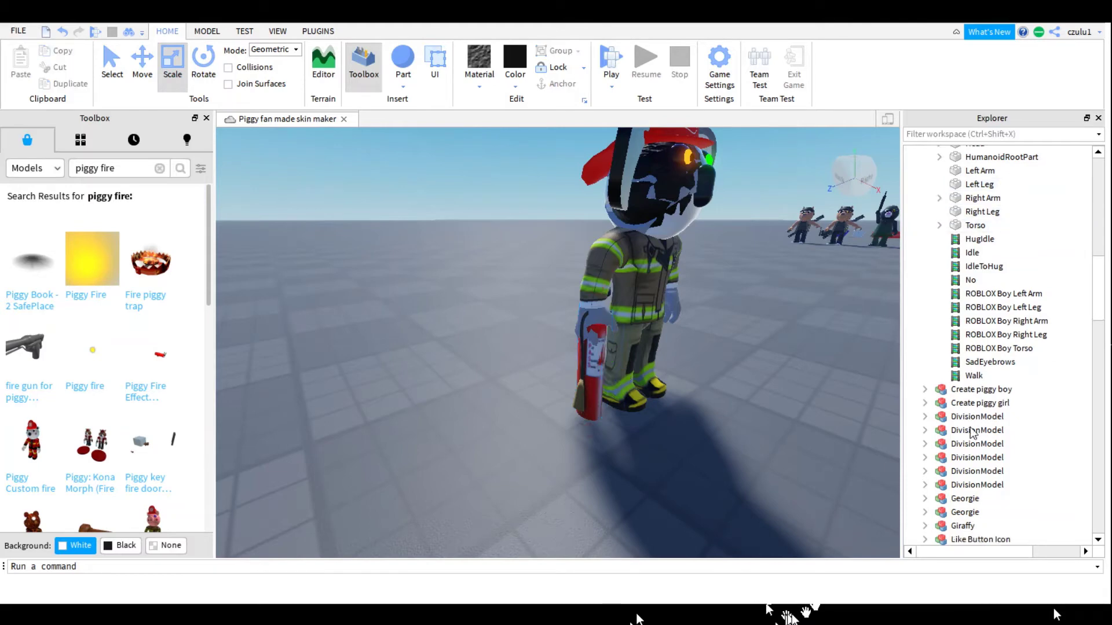
Step: Examine the koala firefighter from the front, from a distance and close up, with its hat and extinguisher
right_click_drag(753, 348, 857, 347)
key("e")
mouse_move(411, 334)
right_mouse_down()
mouse_move(420, 330)
mouse_move(411, 334)
right_mouse_up()
key("q")
key("e")
key("s")
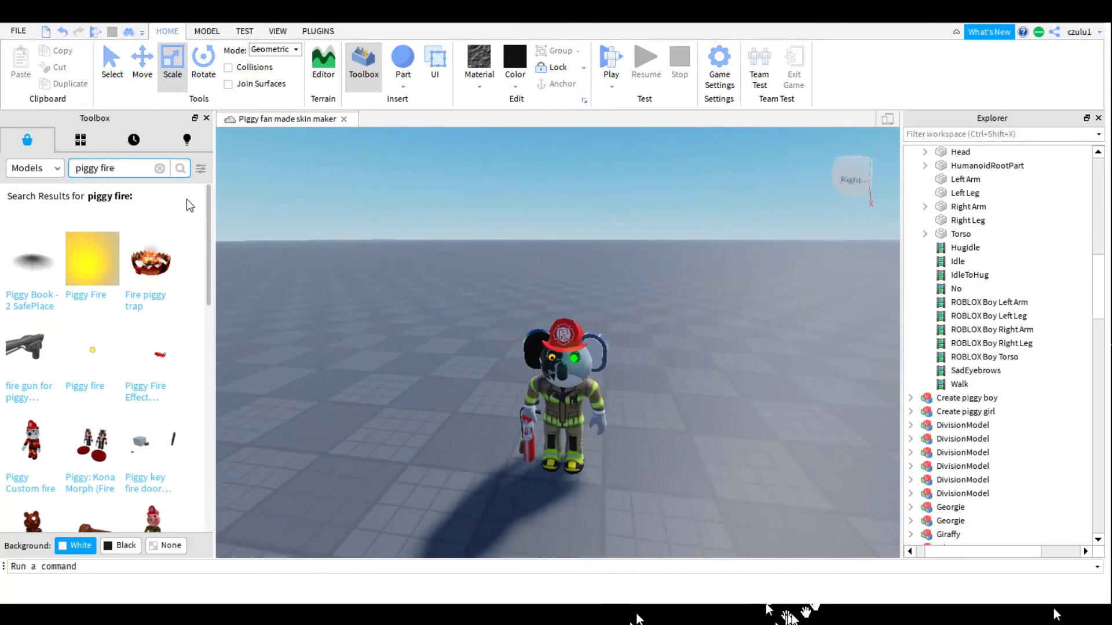
key("q")
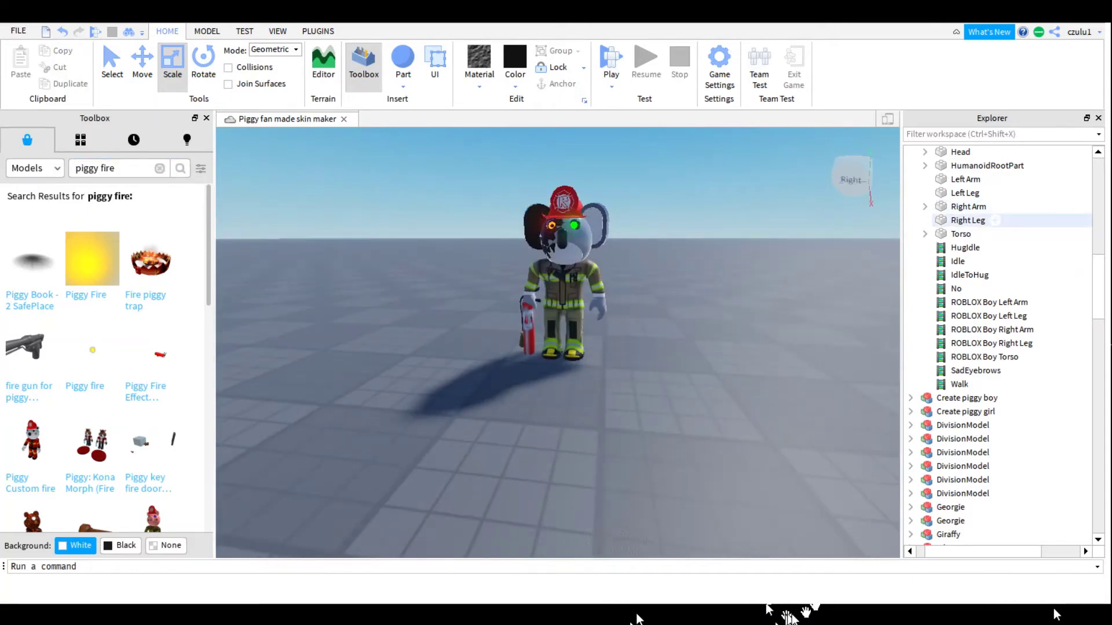
left_click(562, 278)
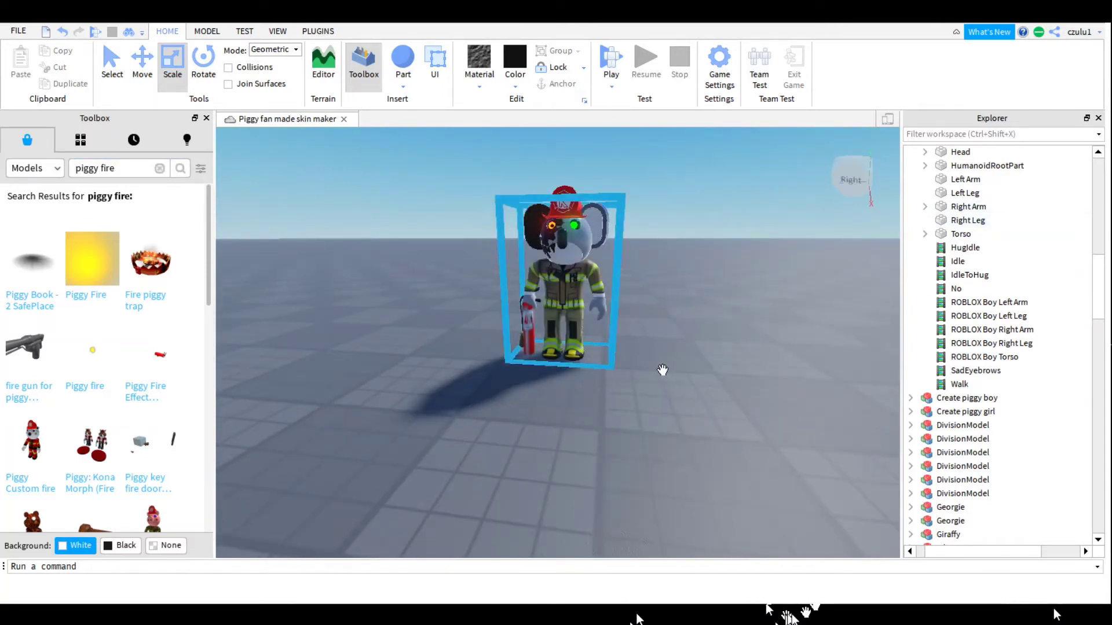
key("w")
key("e")
key("q")
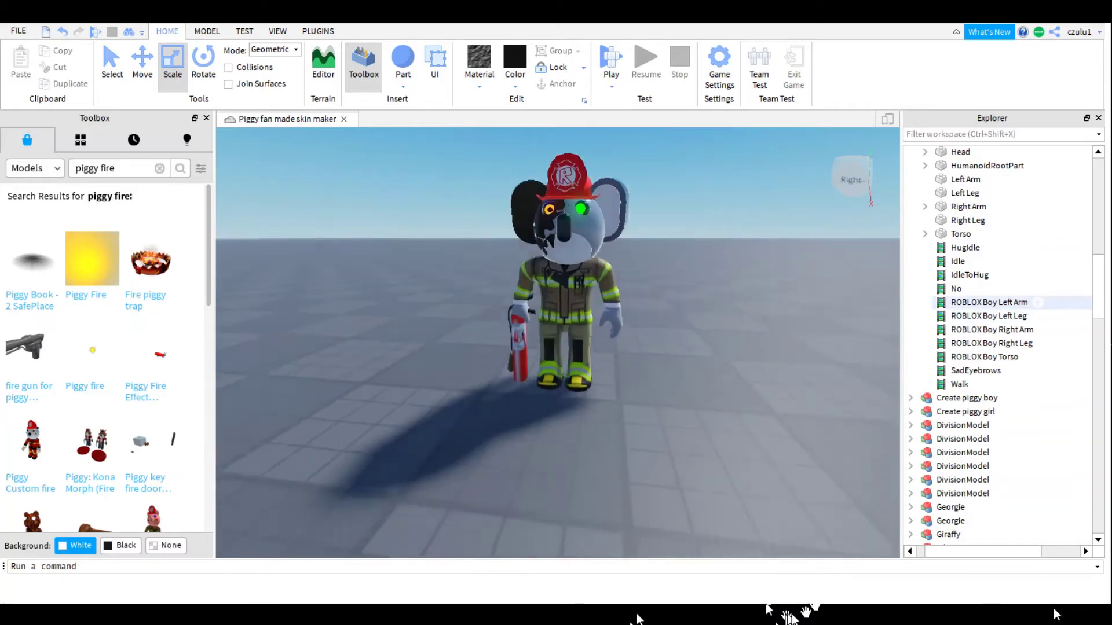
key("w")
scroll(727, 471, "up", 5)
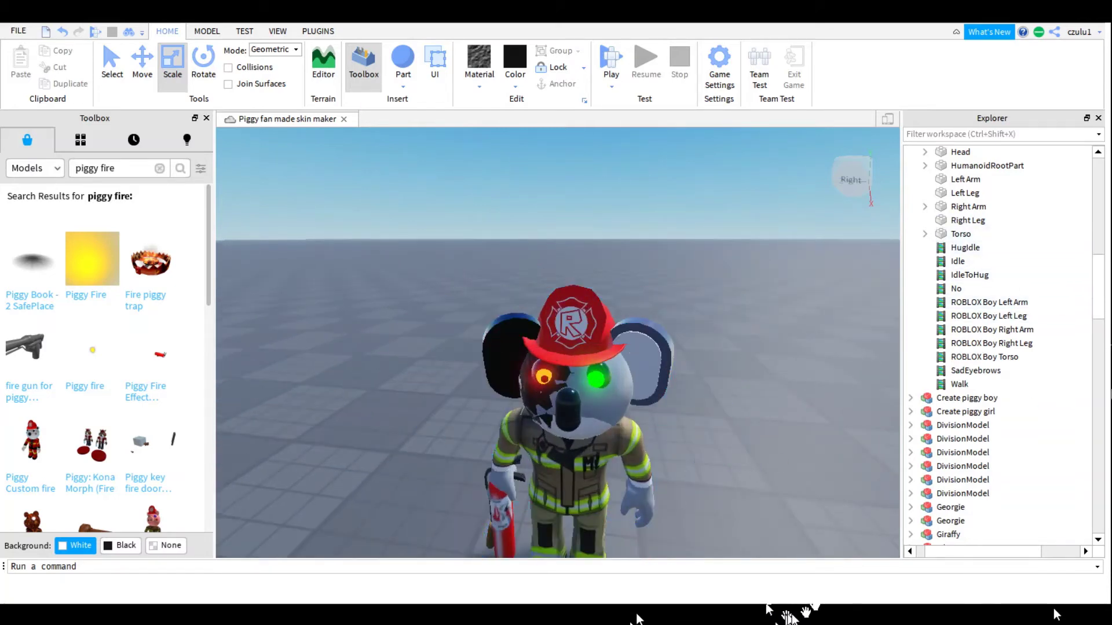
key("q")
key("e")
Step: Raise the koala's Right Arm outward together with the fire extinguisher
left_click(975, 208)
left_click(975, 220)
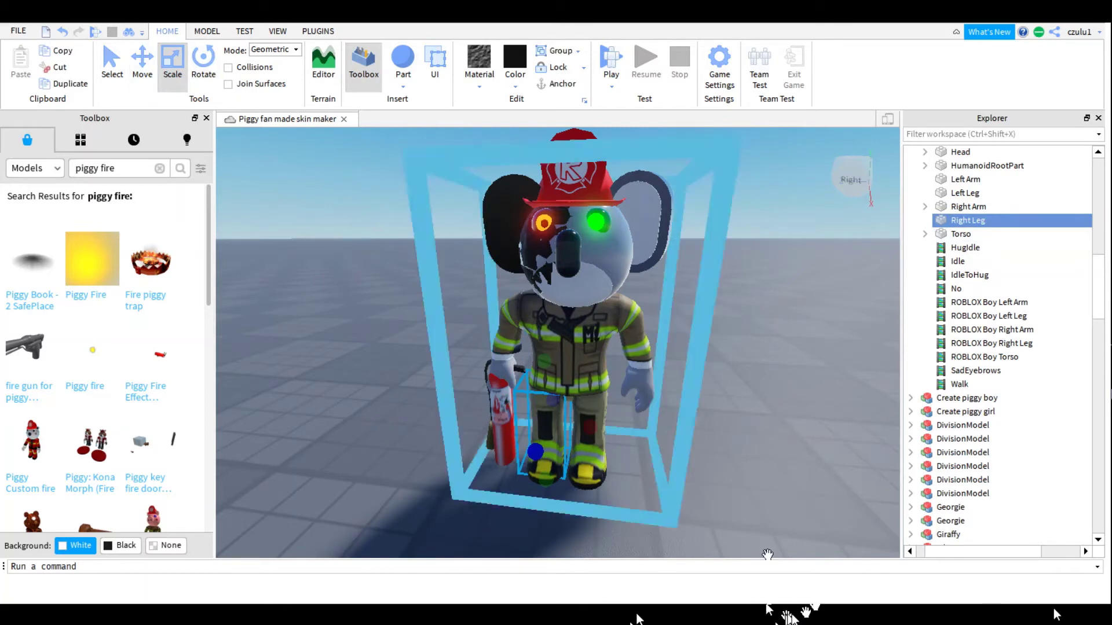
key("ctrl+4")
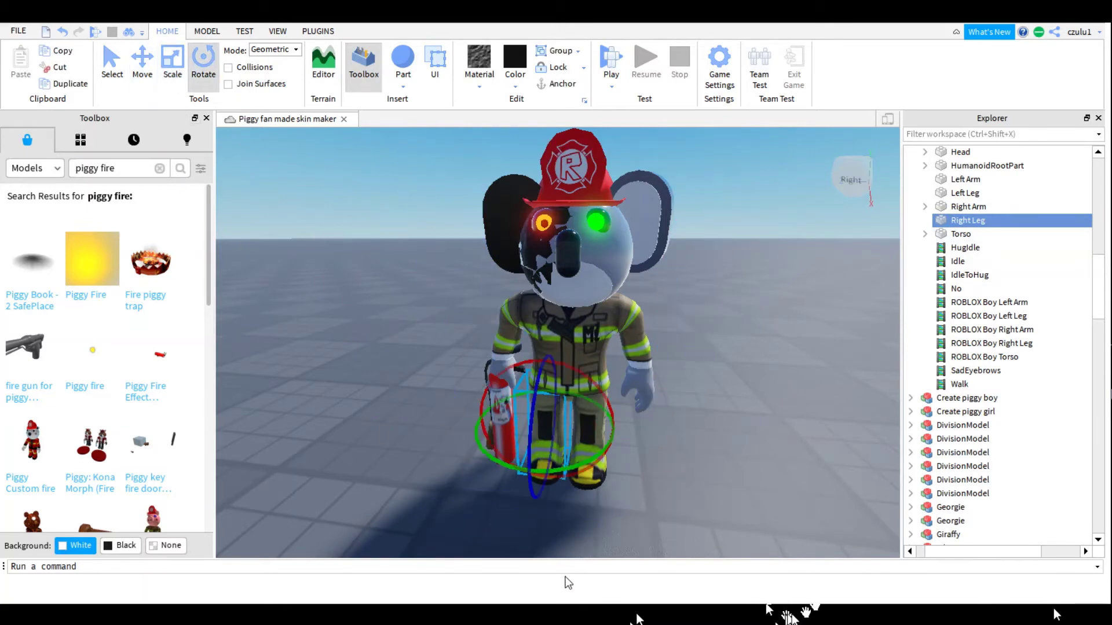
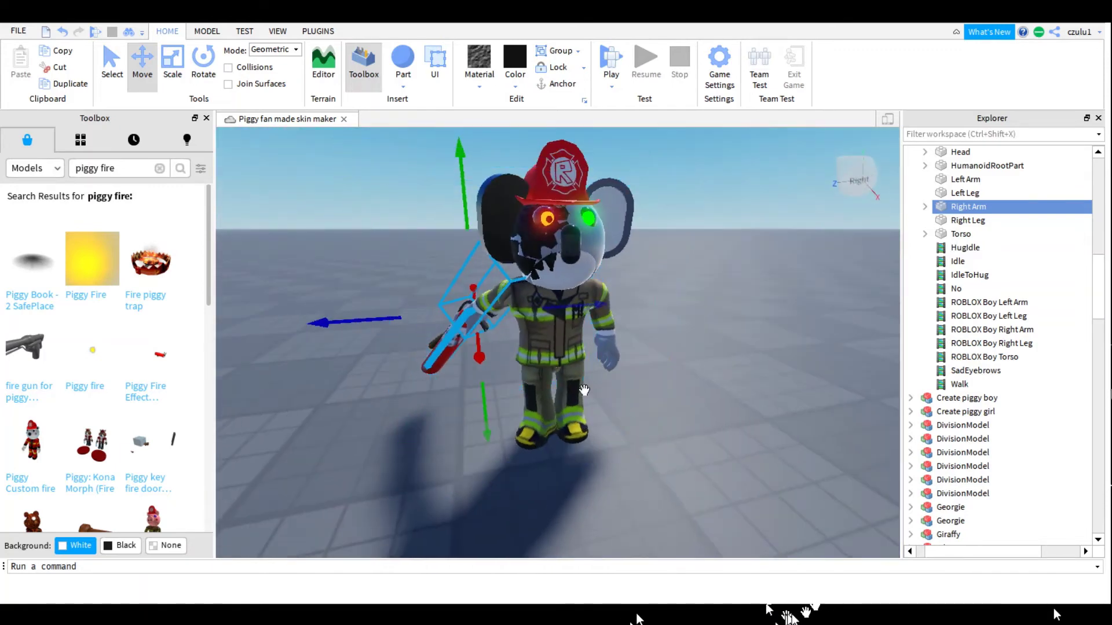
left_click(852, 449)
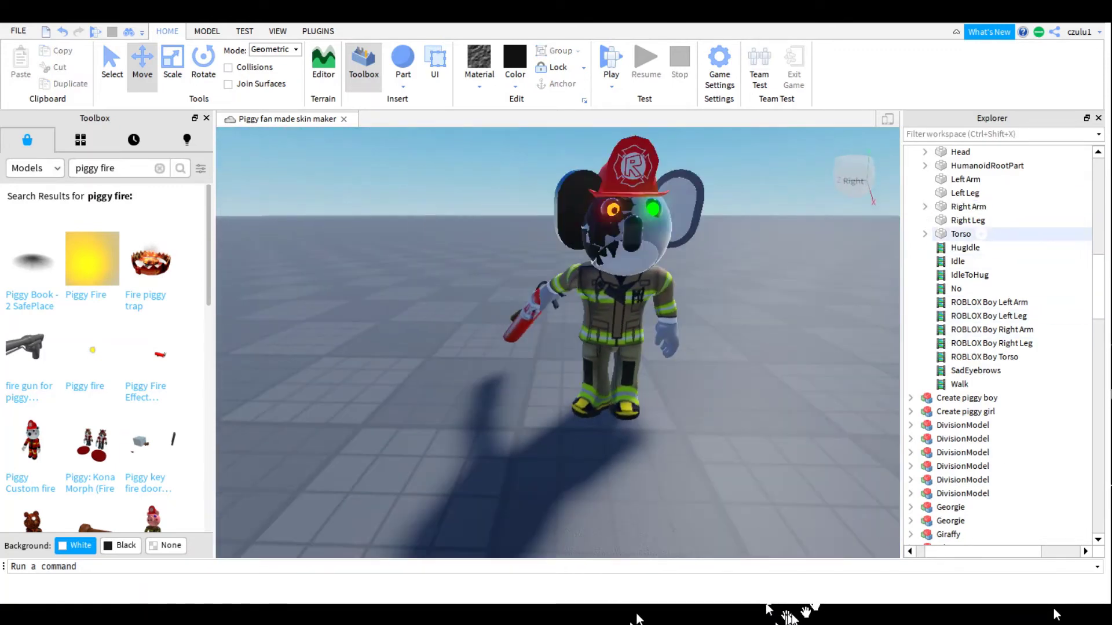
Step: Rotate the koala's Left Leg backward into a running pose
left_click(968, 206)
left_click(967, 220)
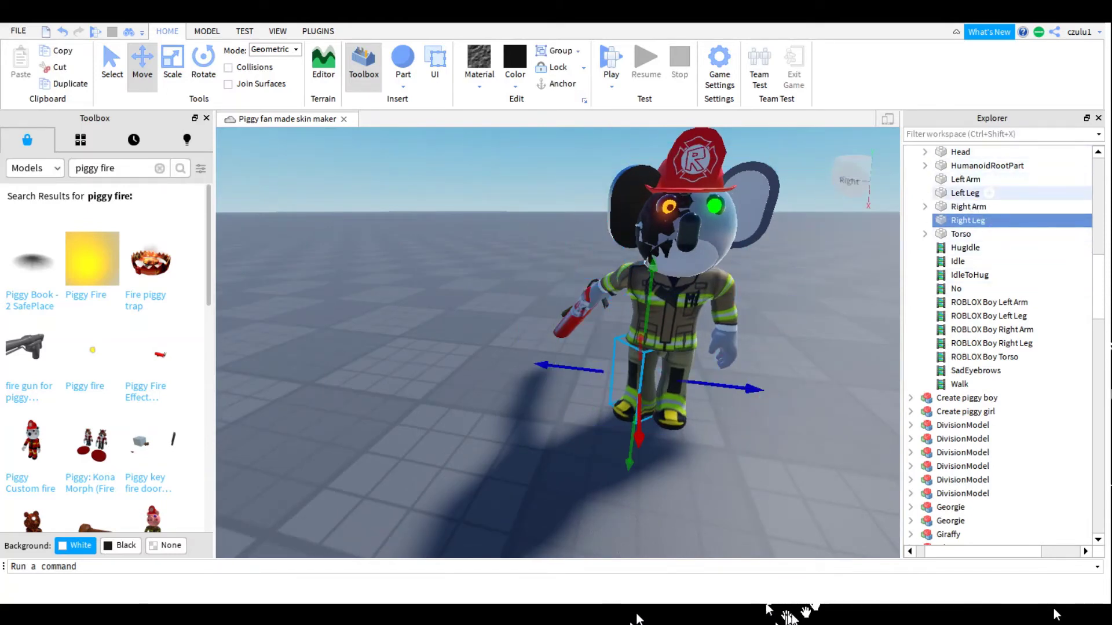
left_click(965, 194)
scroll(668, 317, "up", 2)
right_click_drag(689, 295, 648, 322)
left_click(206, 68)
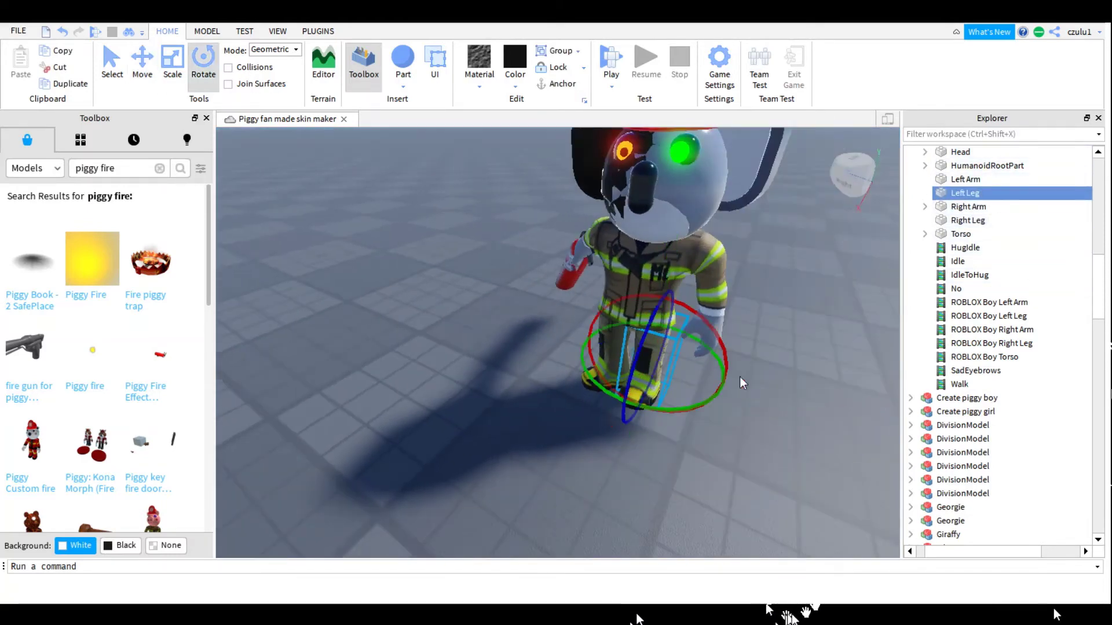
left_click_drag(664, 359, 656, 392)
left_click_drag(787, 471, 786, 483)
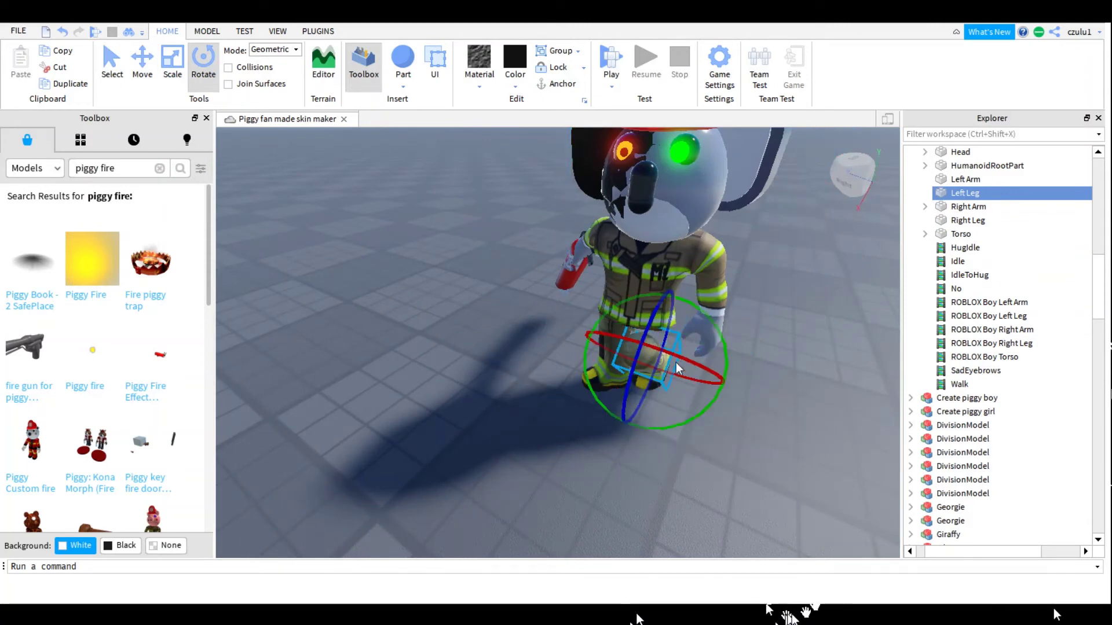
Step: Move the rotated Left Leg so that its upper end meets the bottom of the torso
right_click_drag(689, 357, 591, 353)
left_click(145, 71)
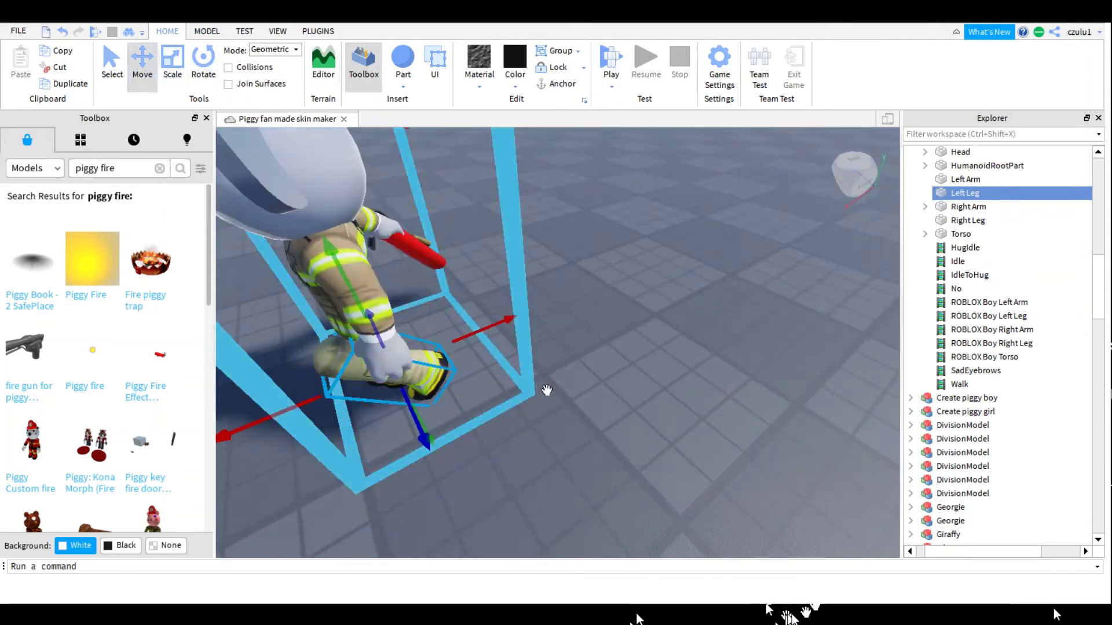
left_click(615, 415)
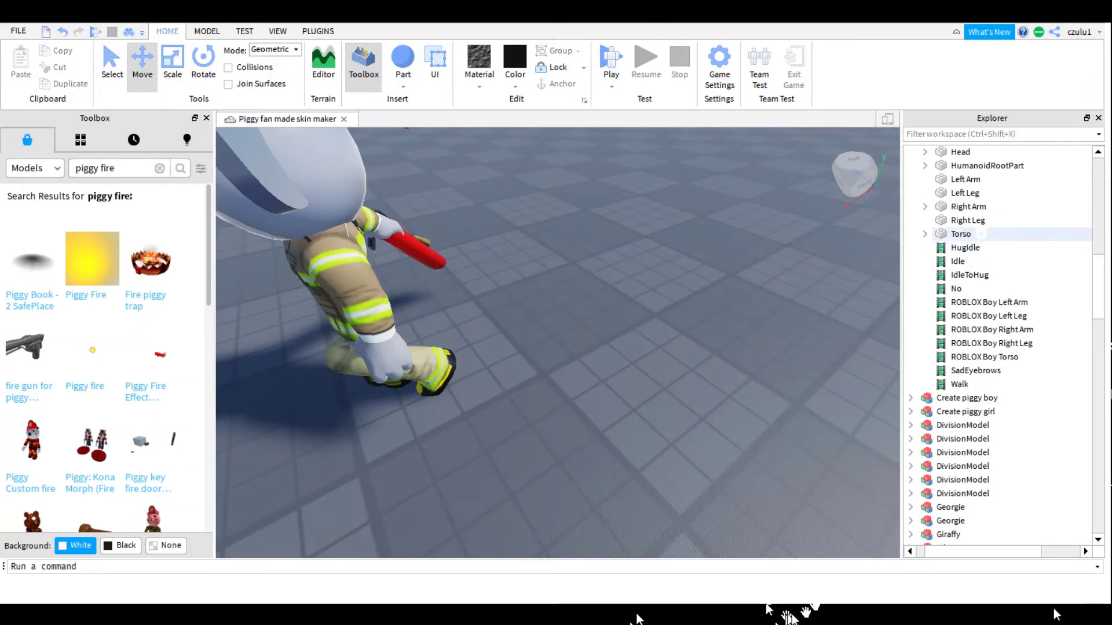
left_click(965, 193)
key("f")
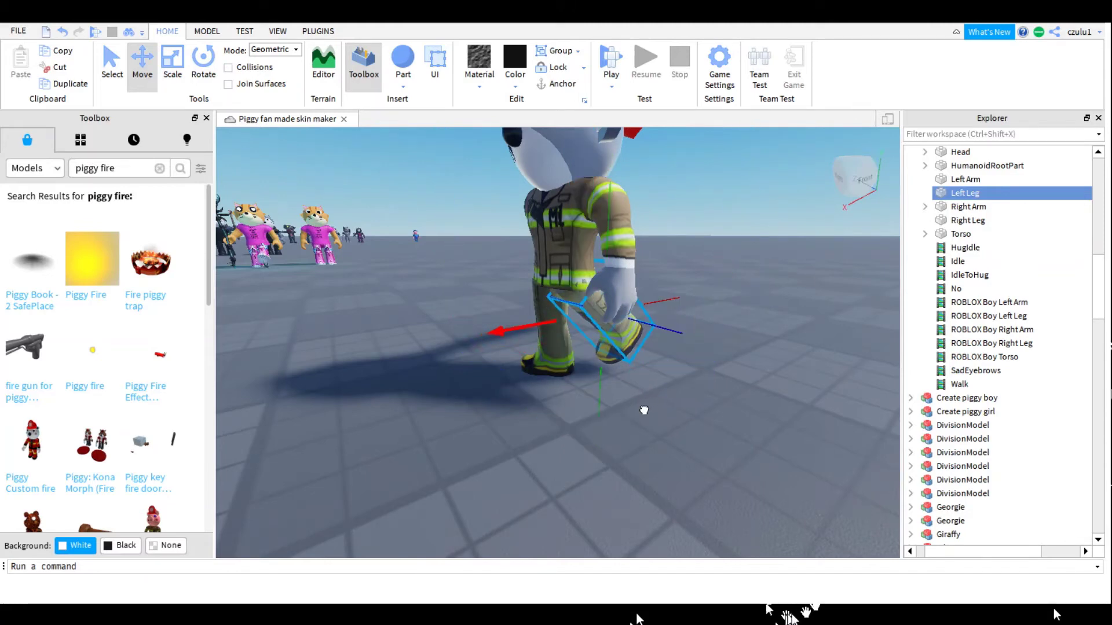
left_click_drag(643, 413, 646, 413)
Step: Rotate the koala's Left Arm outward, away from the body
right_click_drag(683, 414, 811, 325)
left_click(973, 207)
left_click(985, 179)
left_click(204, 68)
left_click_drag(650, 418, 800, 403)
Step: Move the rotated Left Arm into place against the torso's shoulder
left_click(142, 61)
right_click_drag(575, 398, 586, 529)
left_click_drag(478, 523, 486, 512)
left_click_drag(629, 404, 631, 377)
left_click_drag(489, 499, 486, 504)
left_click_drag(640, 529, 641, 528)
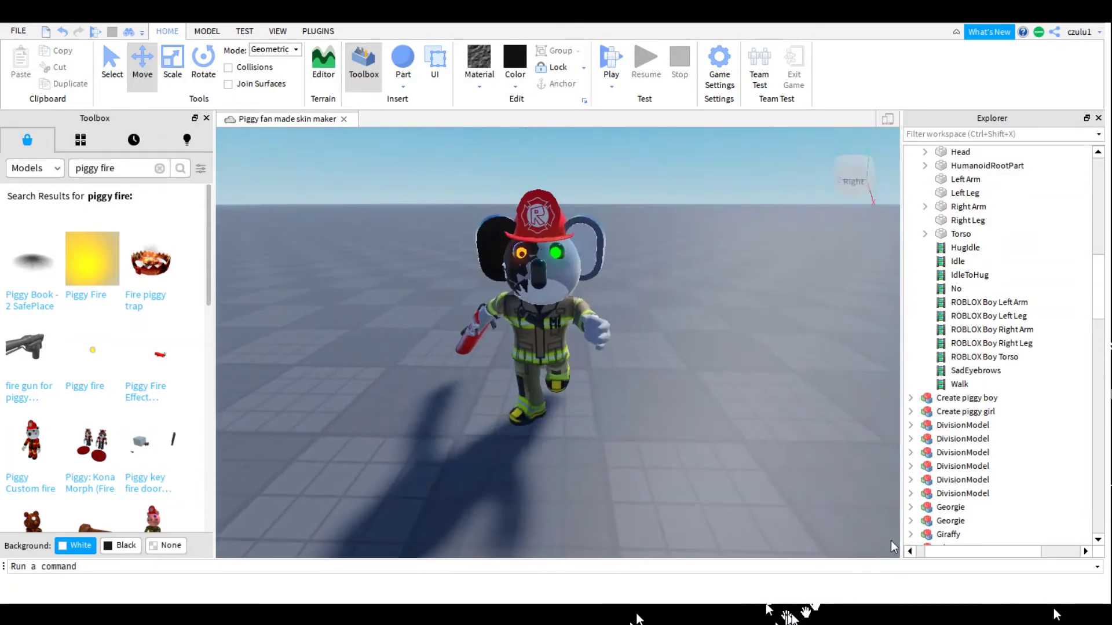
Step: Duplicate the whole Create piggy boy model and move the copy beside the original
left_click(665, 406)
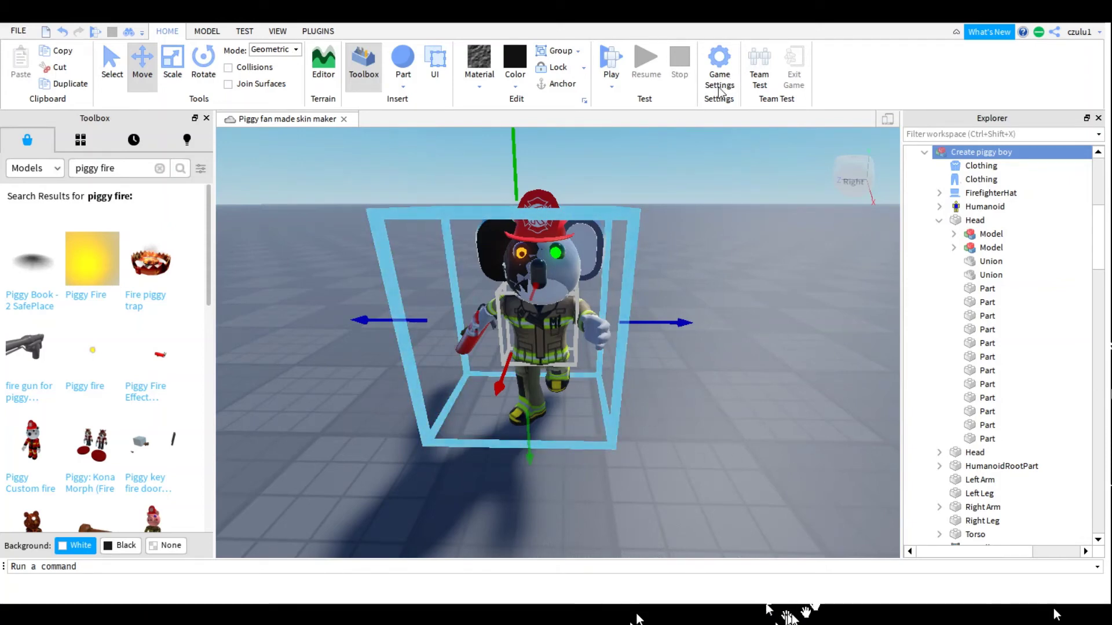
key("ctrl+d")
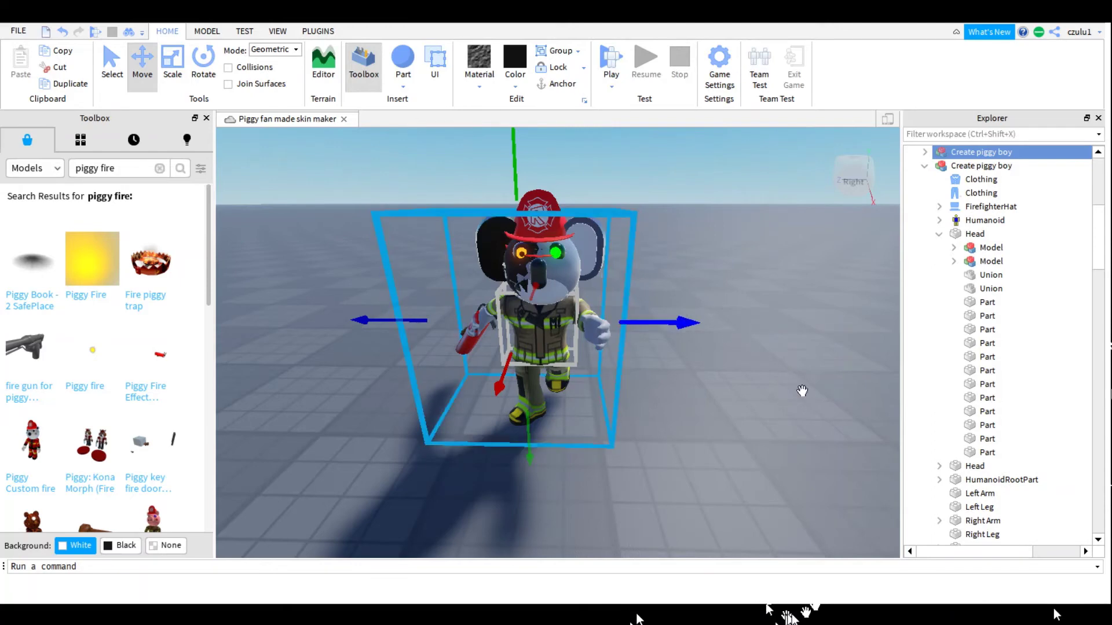
left_click_drag(799, 397, 981, 418)
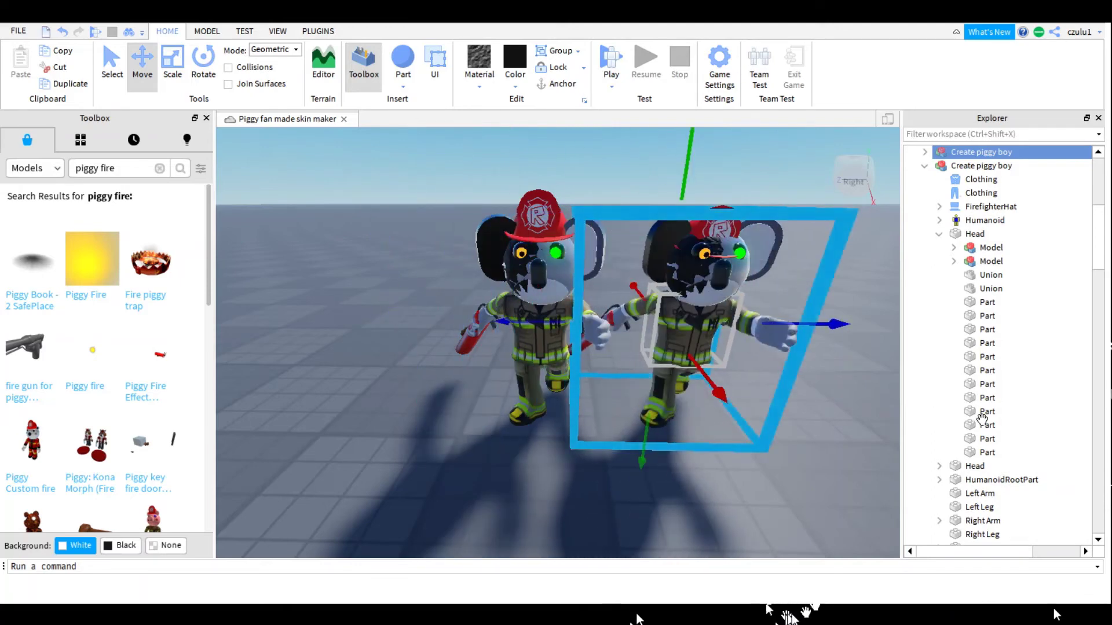
Step: Expand the copied Create piggy boy model and check its Humanoid, FirefighterHat and both Head components
left_click(925, 167)
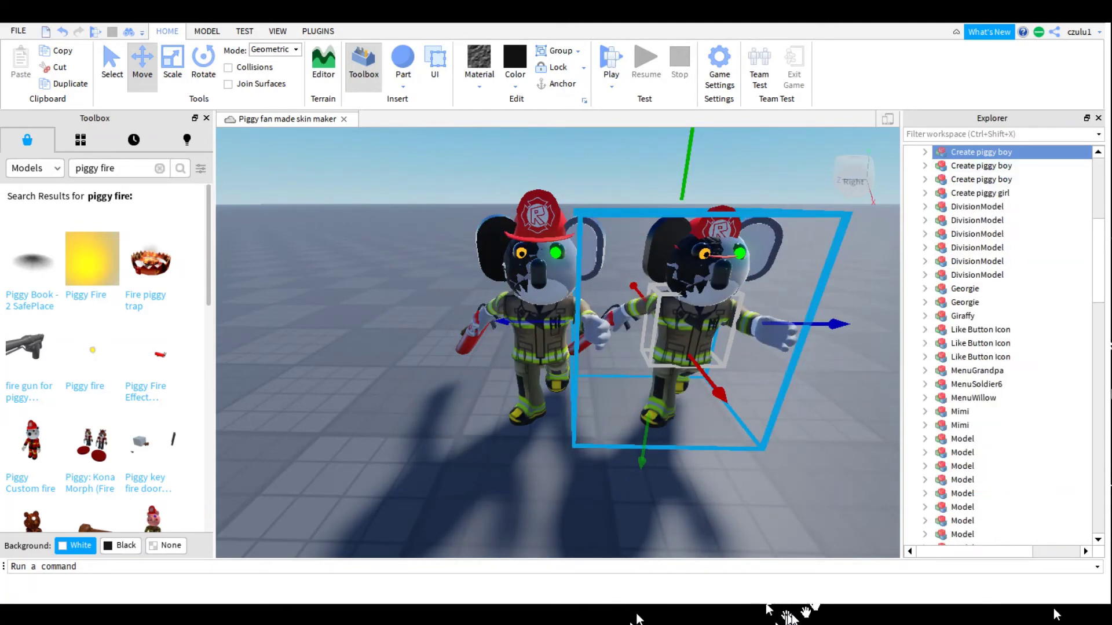
left_click(925, 152)
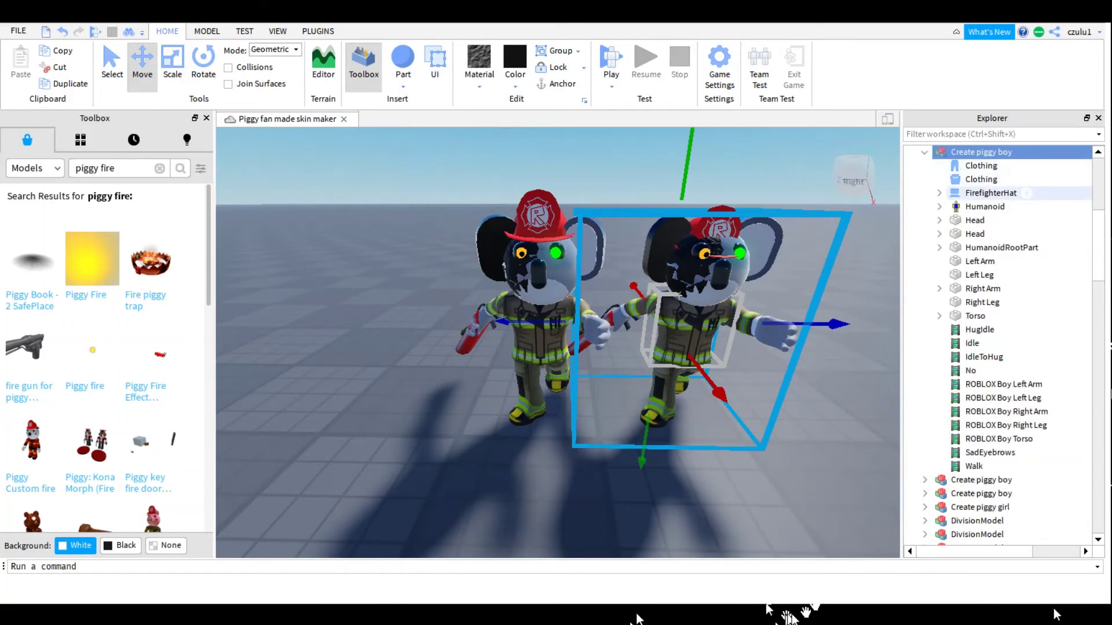
left_click(970, 206)
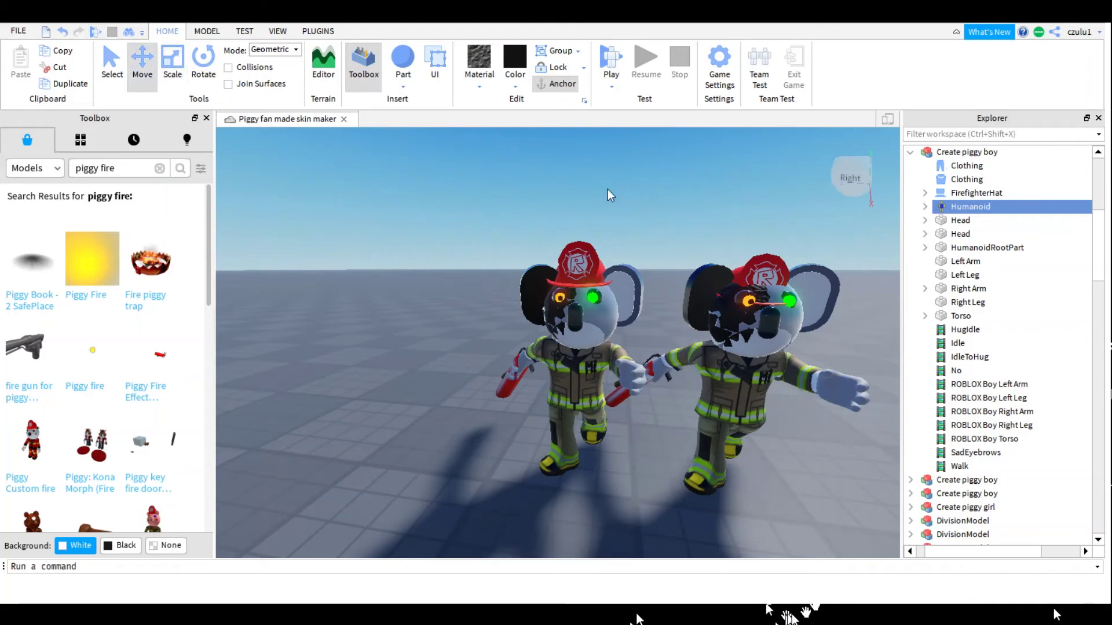
left_click(858, 216)
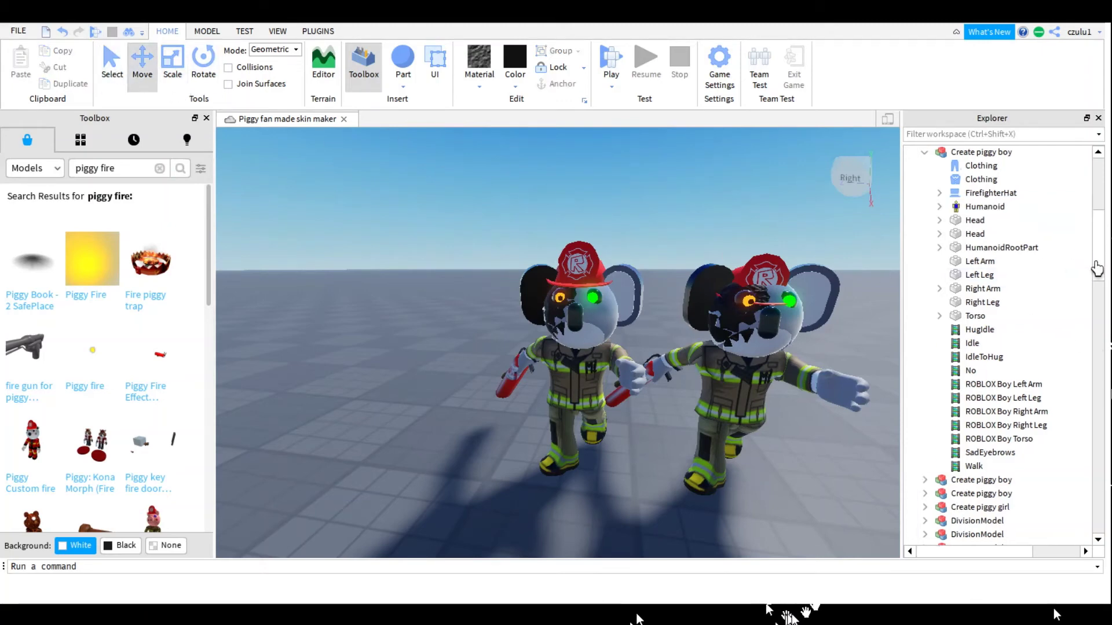
left_click(991, 193)
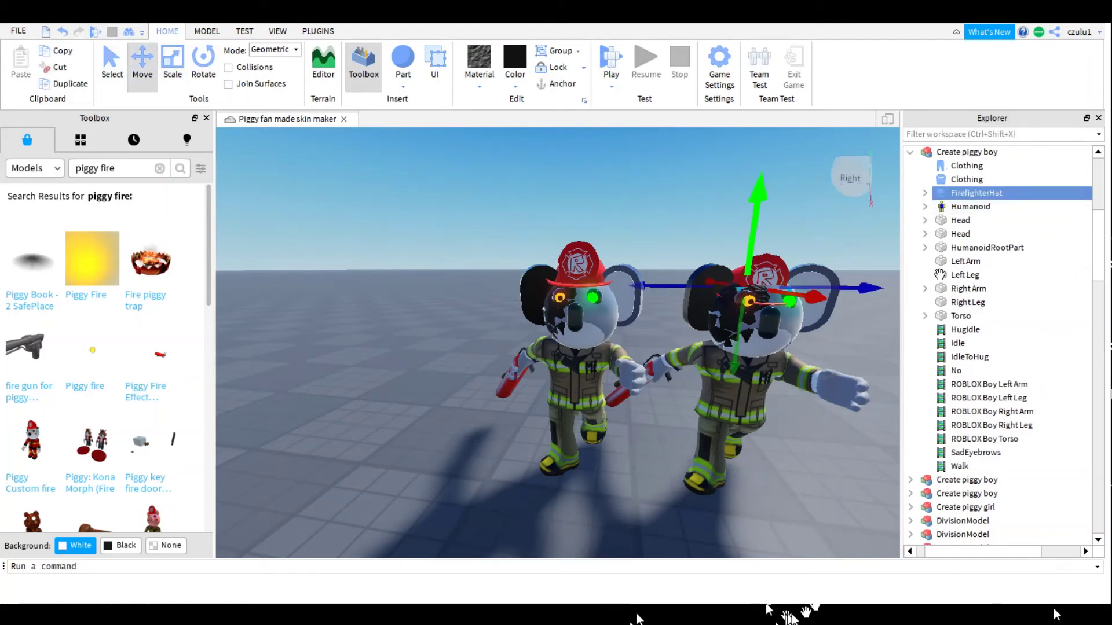
left_click(852, 247)
key("d")
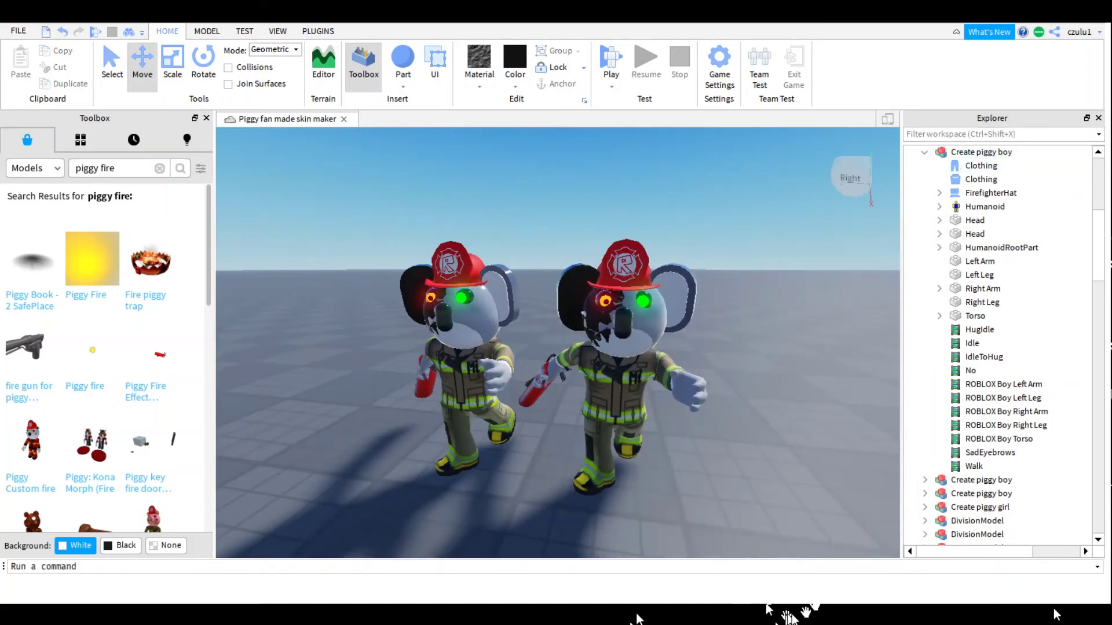
left_click(975, 221)
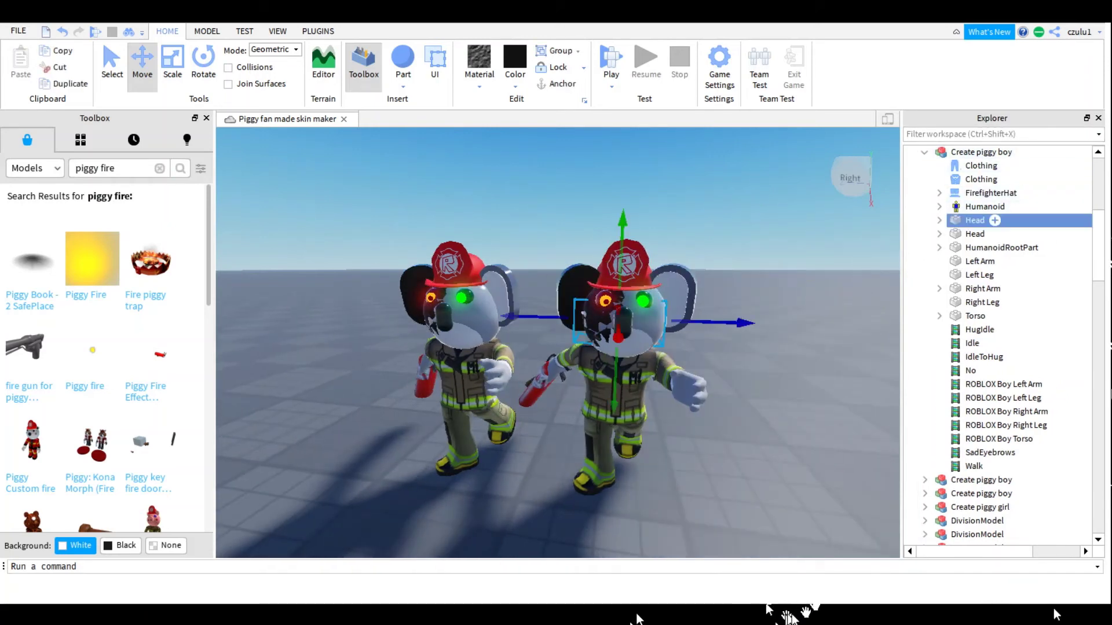
left_click(975, 234)
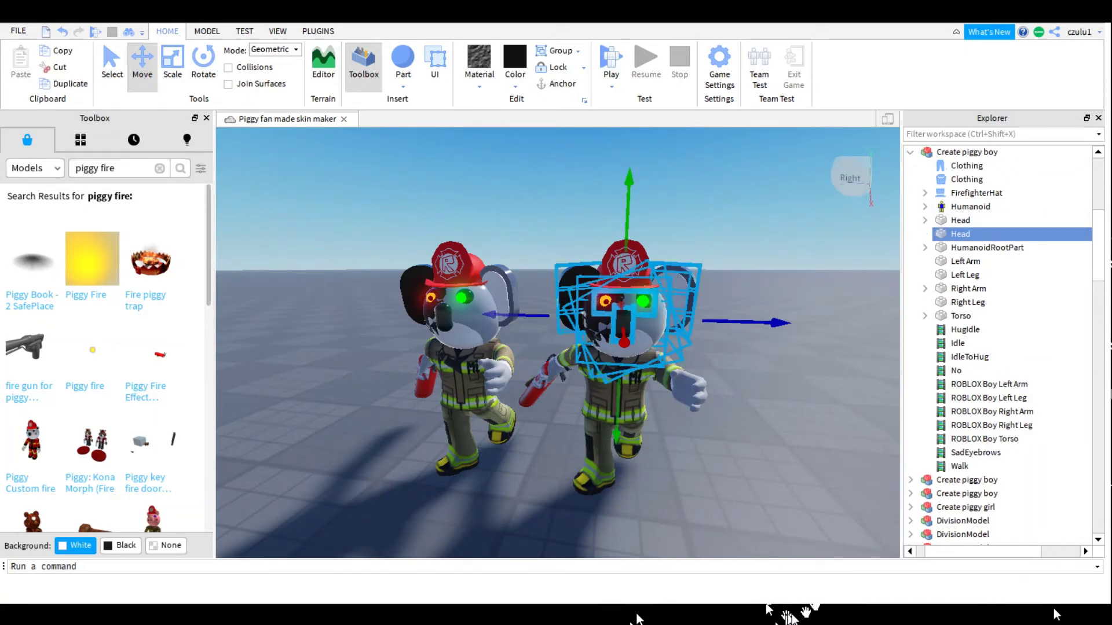
Step: Go through the Union and Part pieces inside the copy's second Head to identify what each one is
left_click(925, 234)
left_click(978, 275)
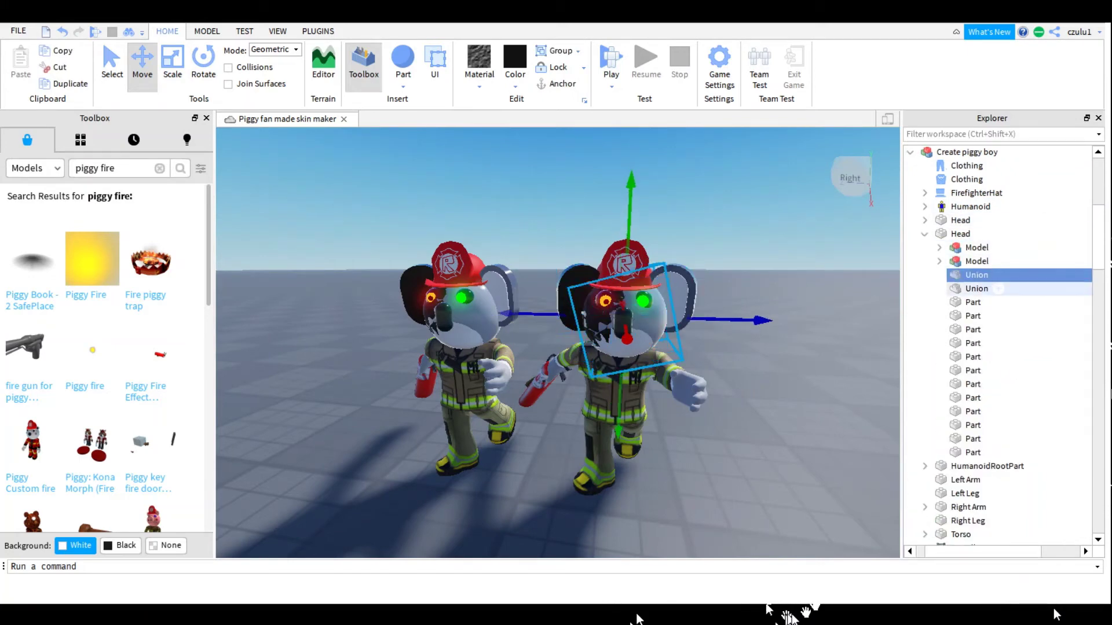
left_click(978, 288)
left_click(975, 302)
left_click(974, 316)
left_click(974, 343)
left_click(972, 356)
left_click(973, 370)
left_click(973, 384)
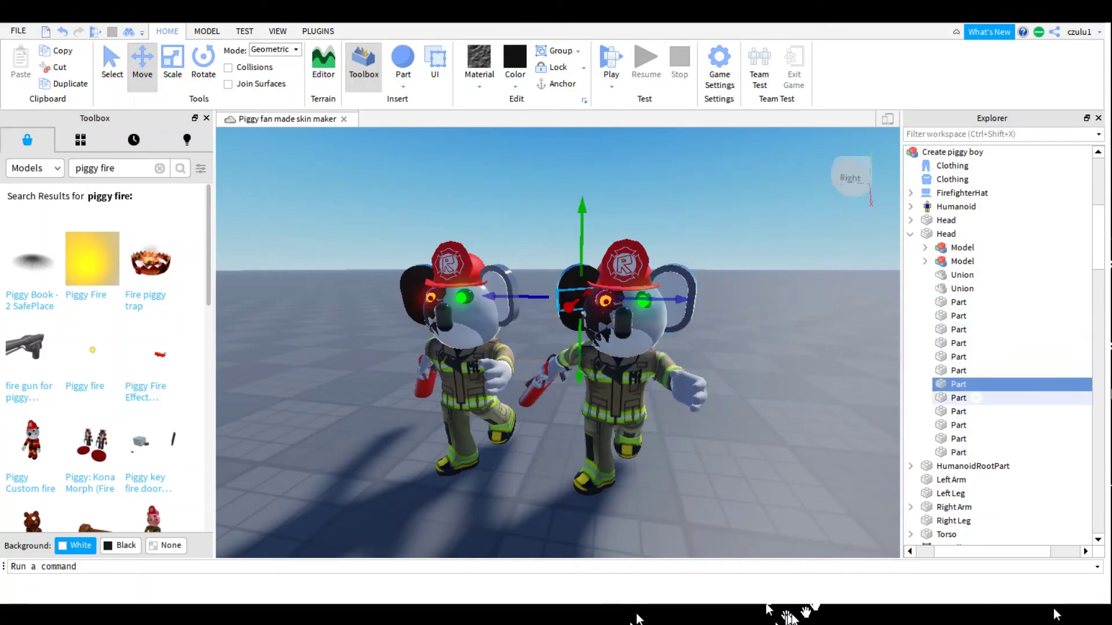
left_click(976, 398)
left_click(977, 411)
left_click(977, 425)
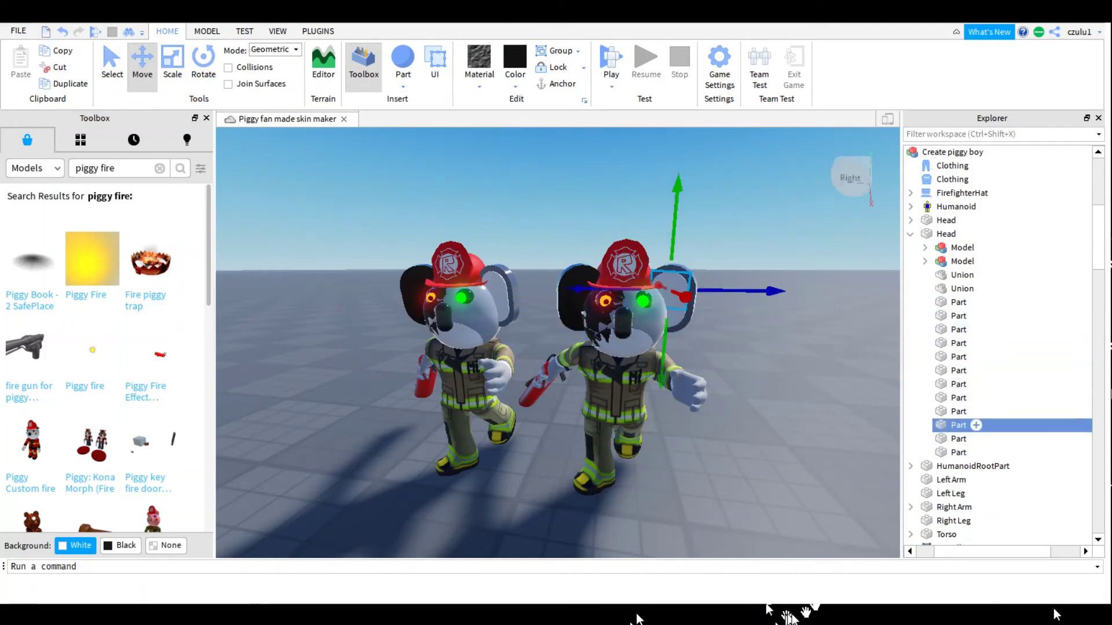
left_click(976, 439)
left_click(976, 453)
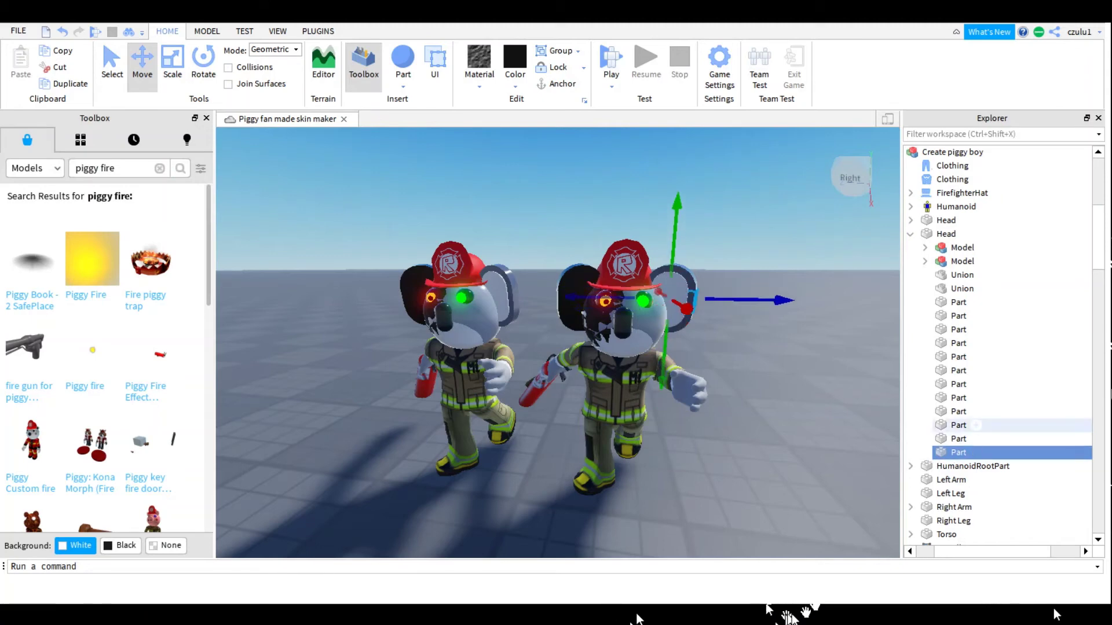
Step: Check the remaining Union, Part and Model pieces in the copy's second Head to locate its eyes
left_click(983, 288)
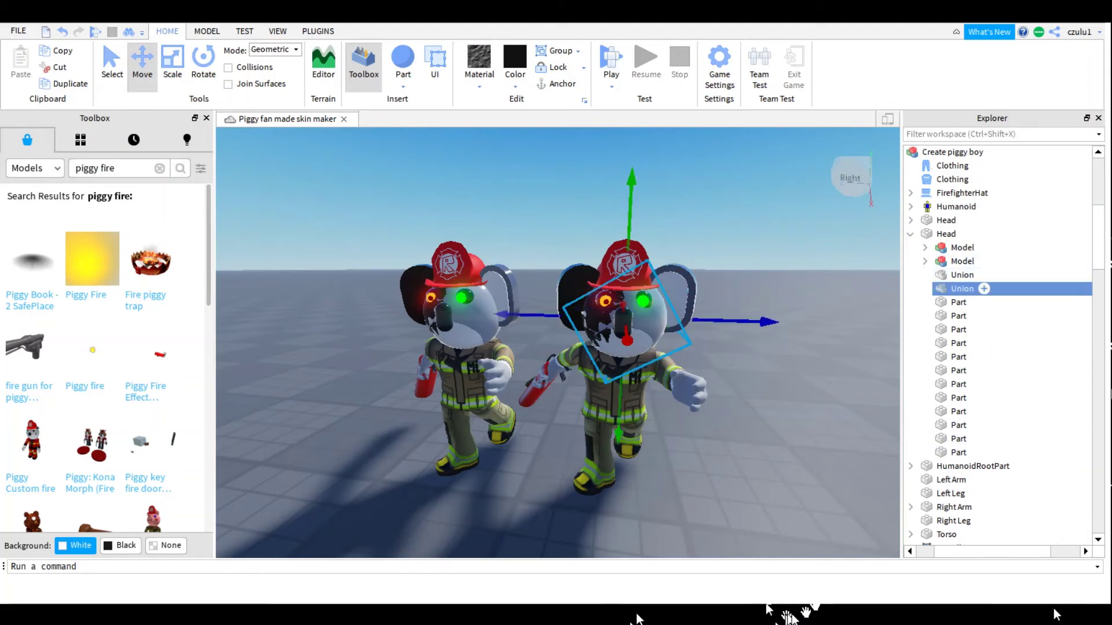
left_click(976, 315)
left_click(976, 330)
left_click(976, 343)
left_click(976, 370)
left_click(977, 384)
left_click(977, 397)
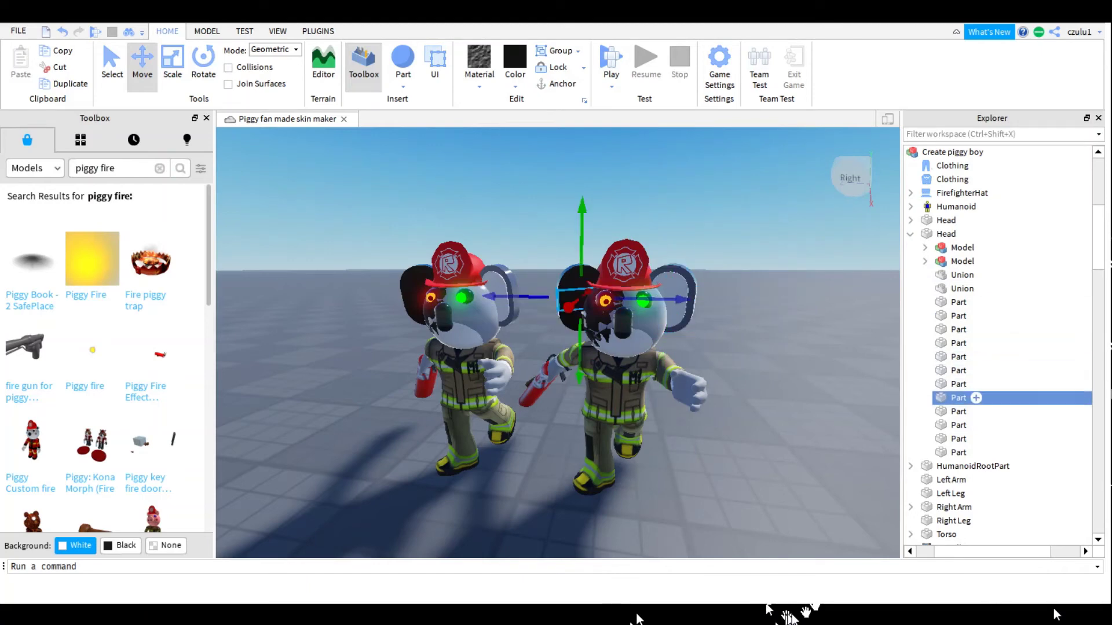
left_click(976, 411)
left_click(977, 261)
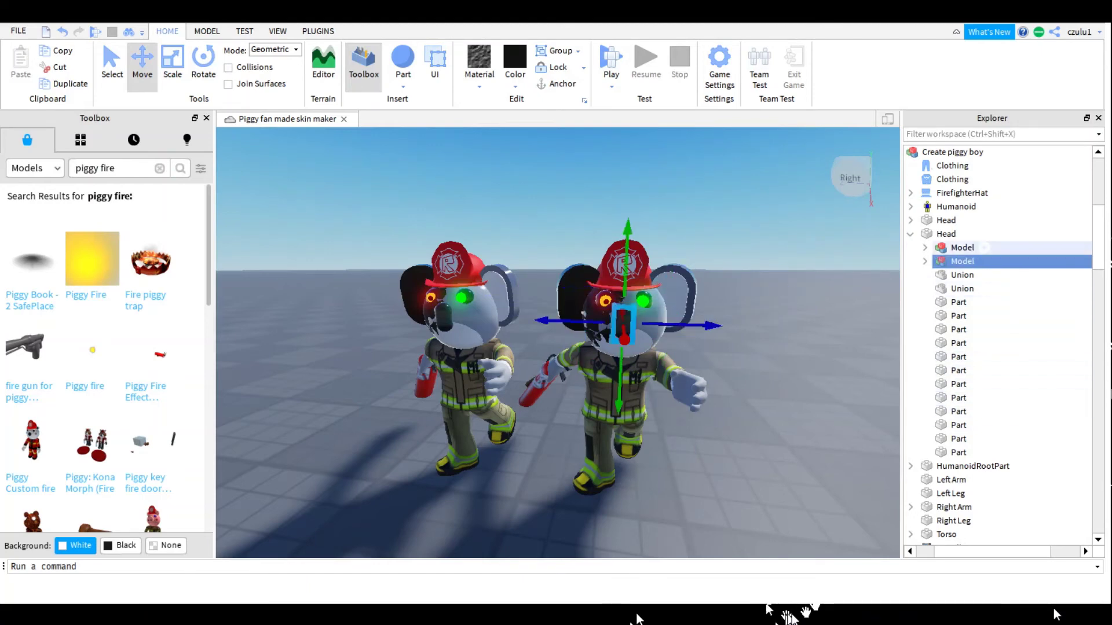
Step: Delete the glowing eyes Model from the copy's second Head and collapse that Head
left_click(977, 247)
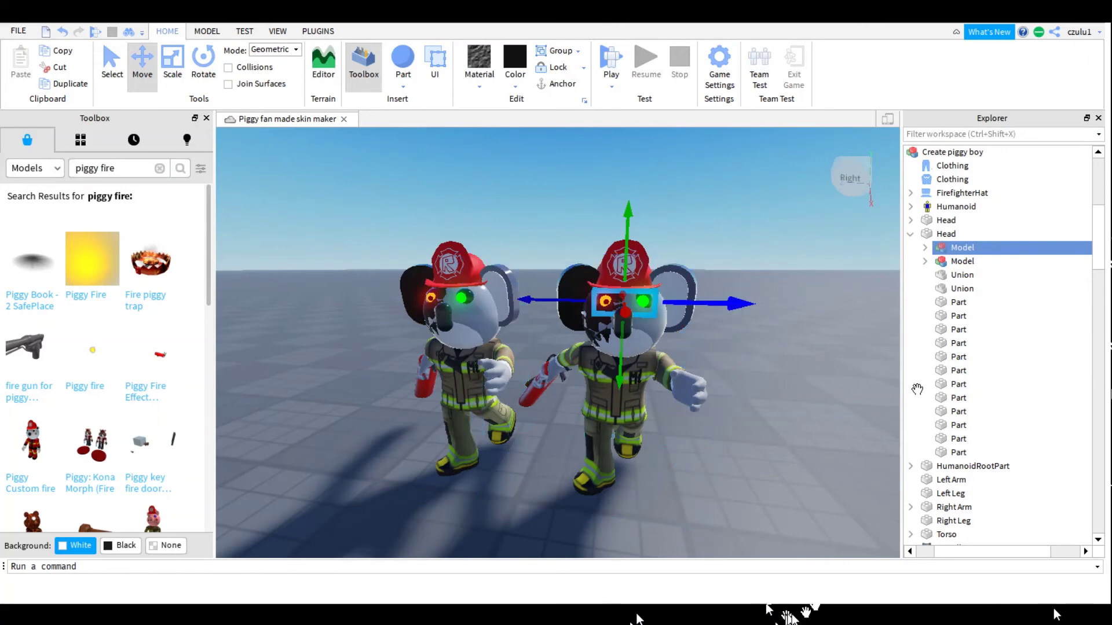
left_click_drag(732, 303, 842, 305)
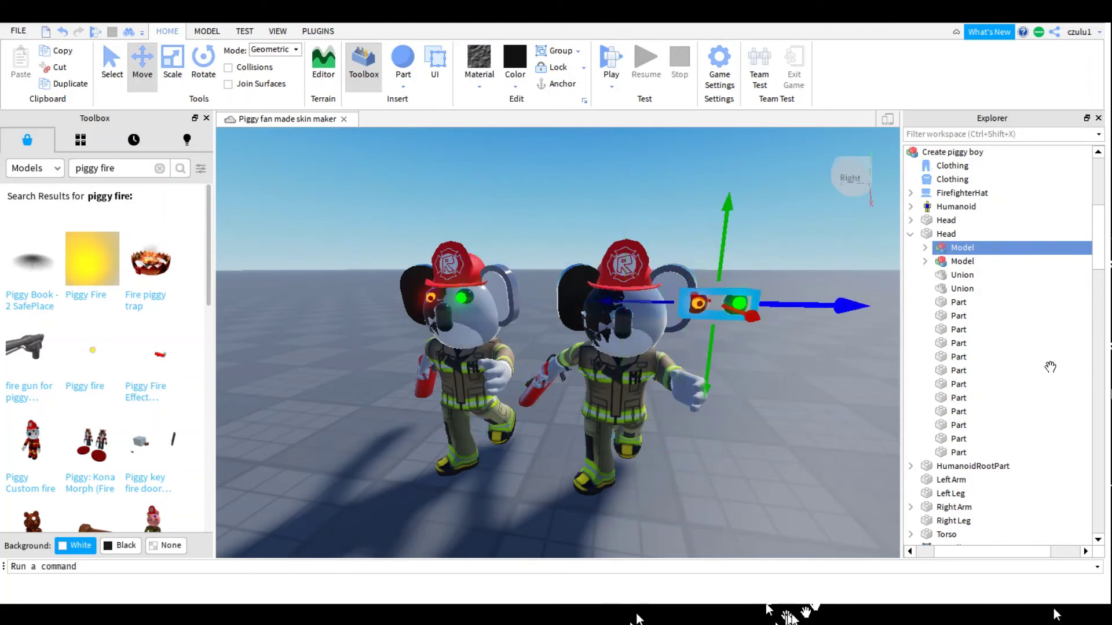
key("Delete")
left_click(939, 234)
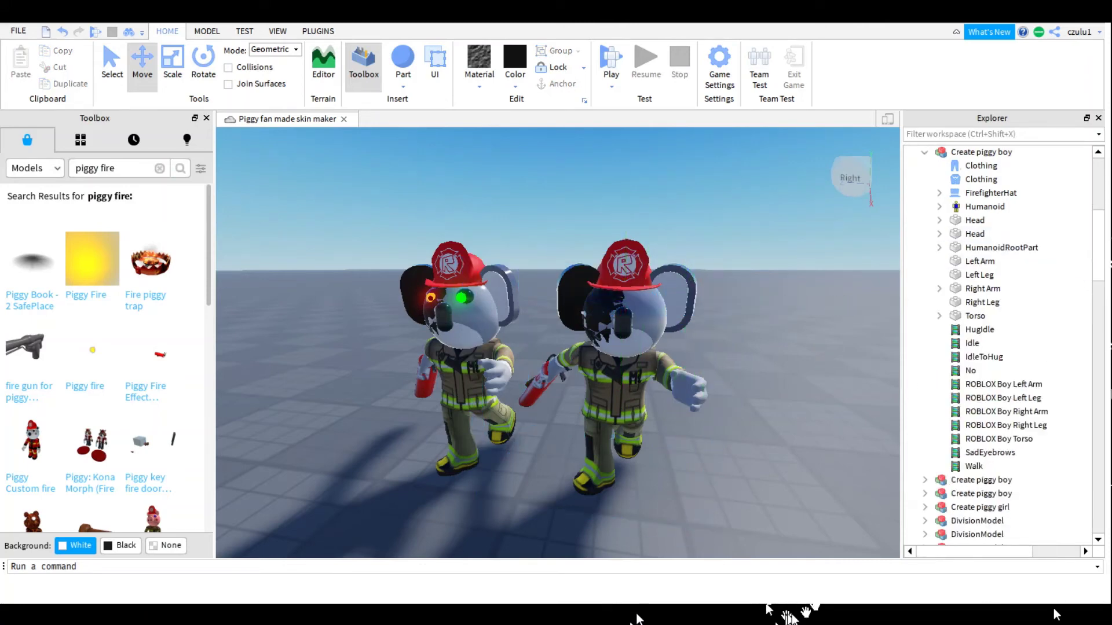
Step: Search the model library for "eyes" and insert the Blinking Piggy Eyes
left_click(159, 169)
type("eye")
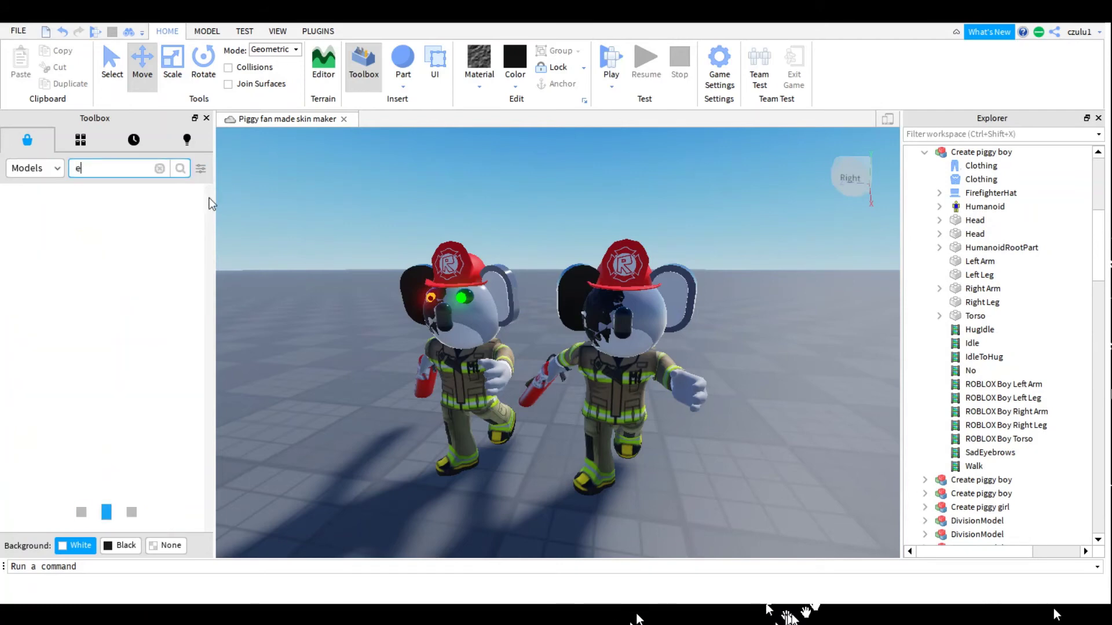
type("s")
key("Return")
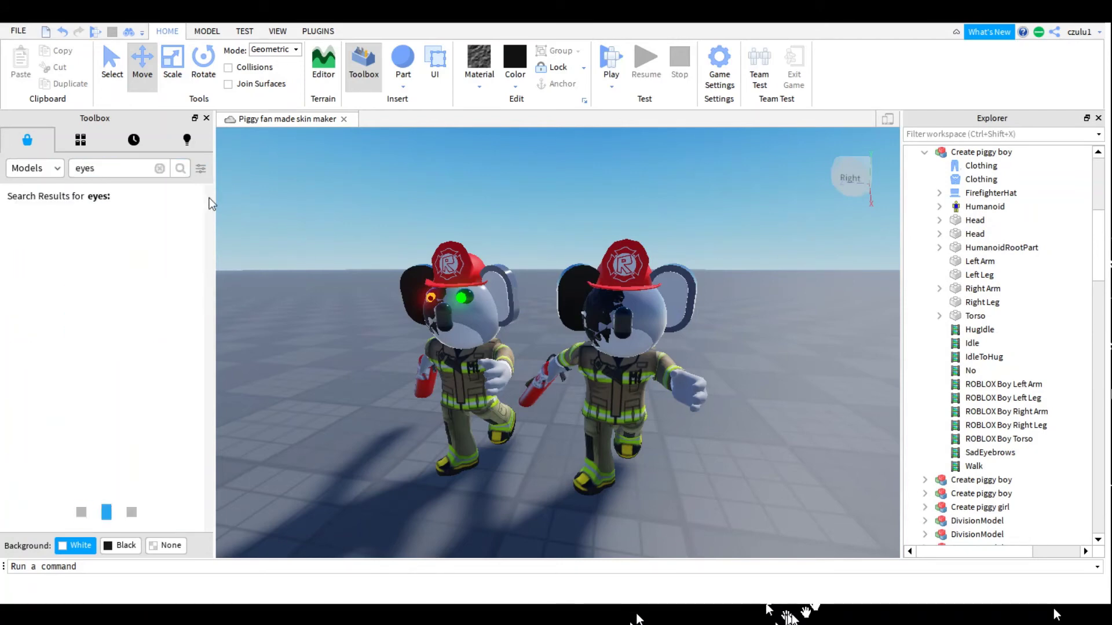
left_click(141, 278)
Step: Delete the White Eye and the remaining eye pieces of the inserted Blinking Piggy Eyes
right_click_drag(497, 320, 537, 328)
left_click_drag(508, 347, 500, 395)
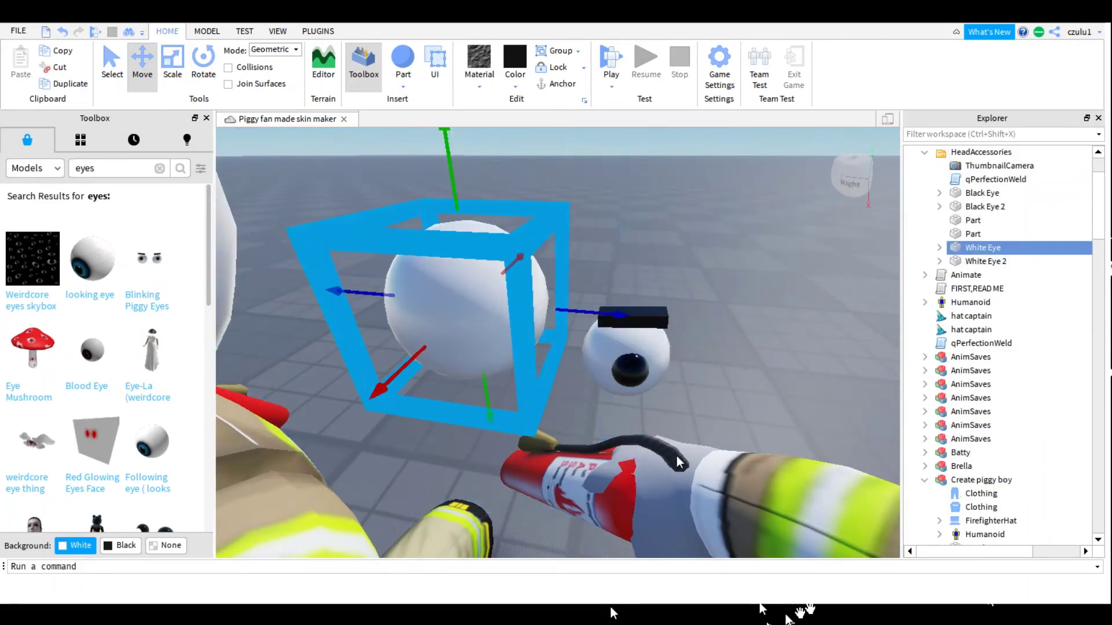
key("Delete")
left_click(895, 498)
scroll(874, 502, "down", 4)
left_click(685, 505)
left_click(724, 520)
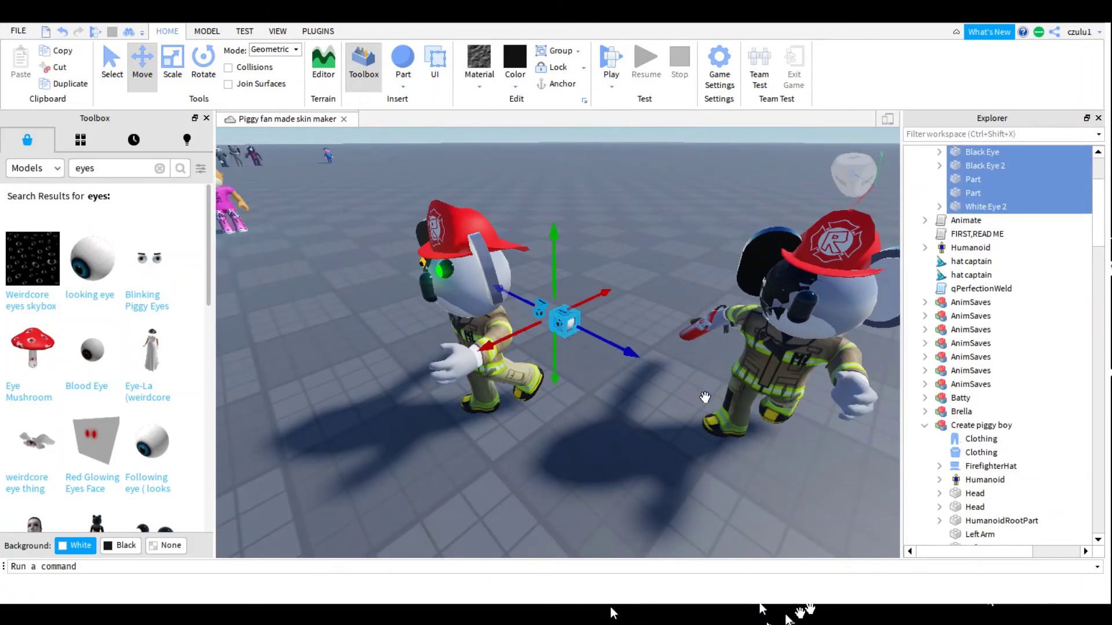
key("Delete")
Step: Group a fresh set of Blinking Piggy Eyes into a model and fit it onto the copied koala's face
right_click_drag(717, 415, 419, 231)
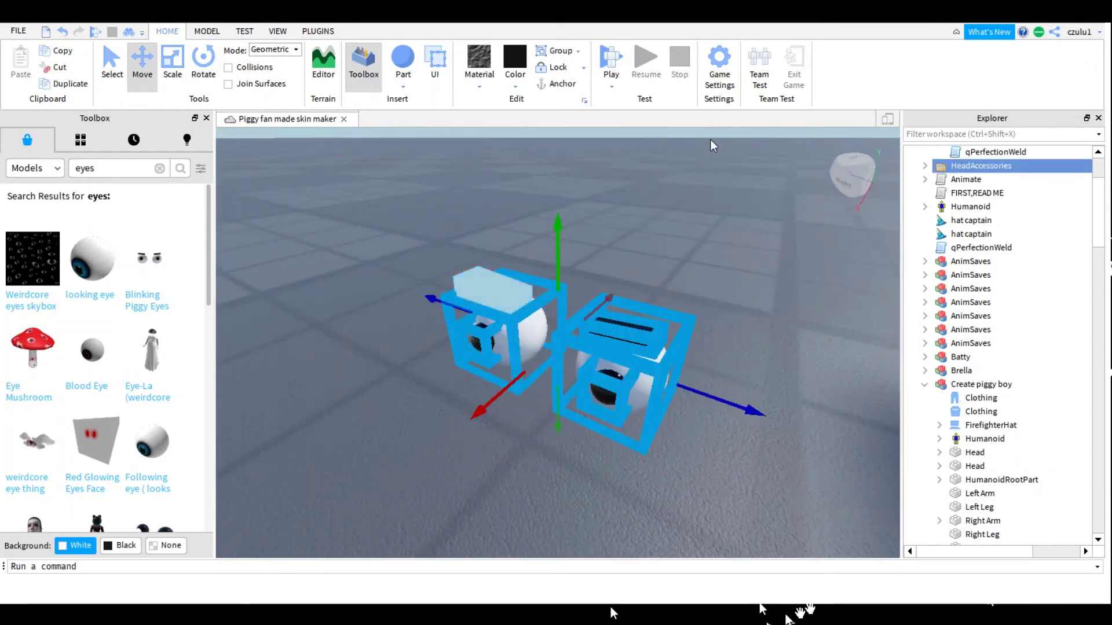
key("ctrl+g")
left_click_drag(717, 462, 813, 216)
left_click_drag(698, 229, 691, 230)
right_click_drag(740, 243, 697, 281)
scroll(697, 280, "down", 3)
left_click_drag(701, 320, 720, 317)
right_click_drag(725, 316, 837, 387)
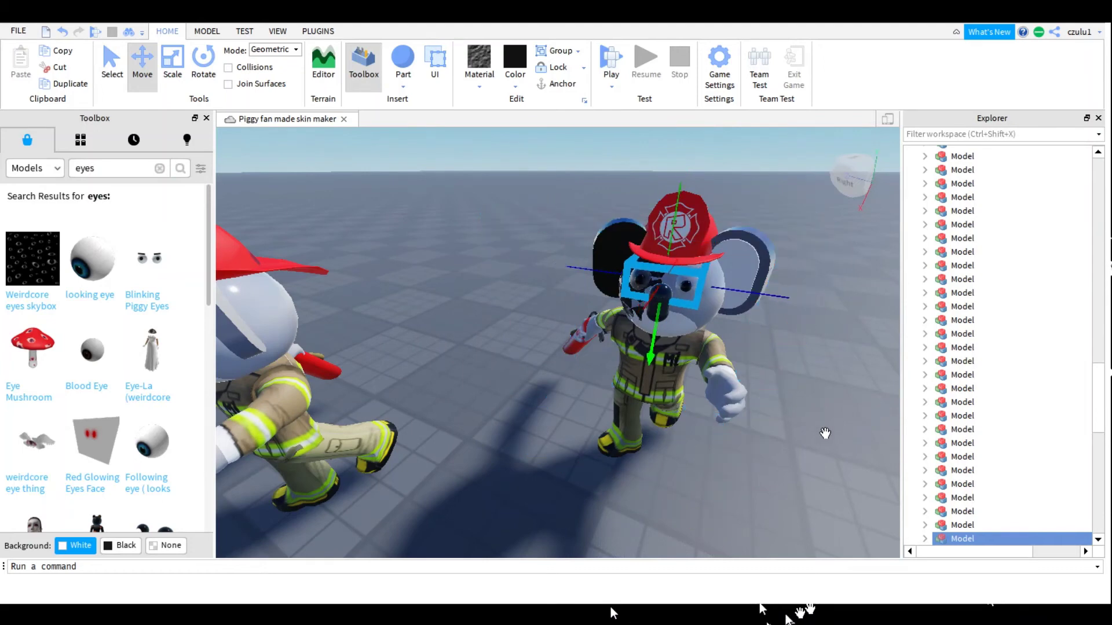
left_click_drag(821, 413, 821, 414)
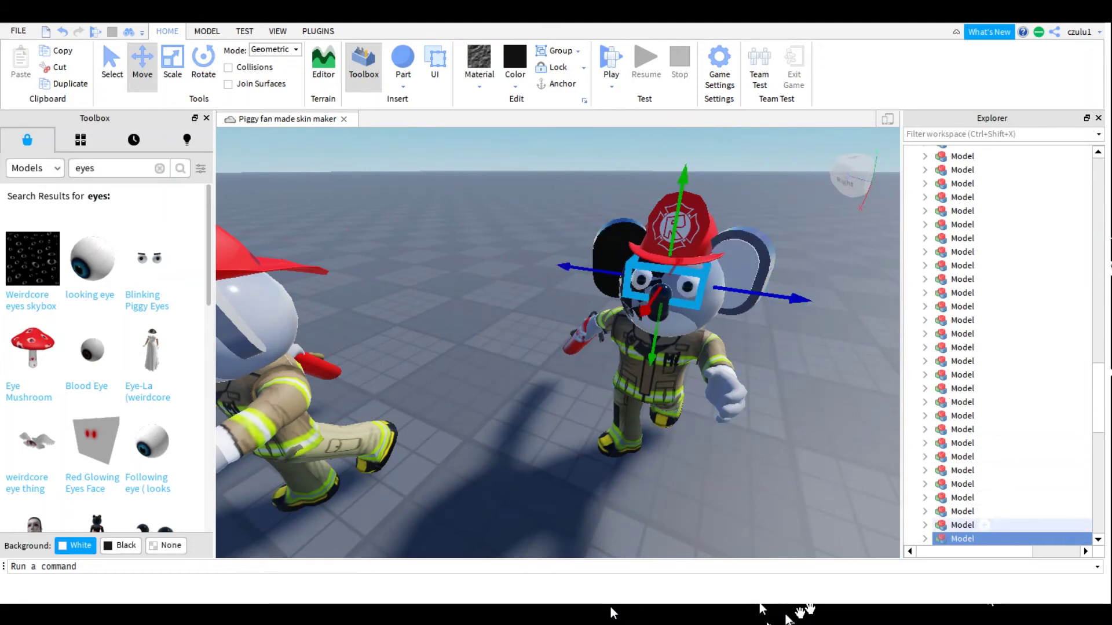
Step: Move the grouped eyes Model into the copied koala's Create piggy boy model and collapse it
scroll(985, 357, "up", 8)
scroll(985, 357, "up", 15)
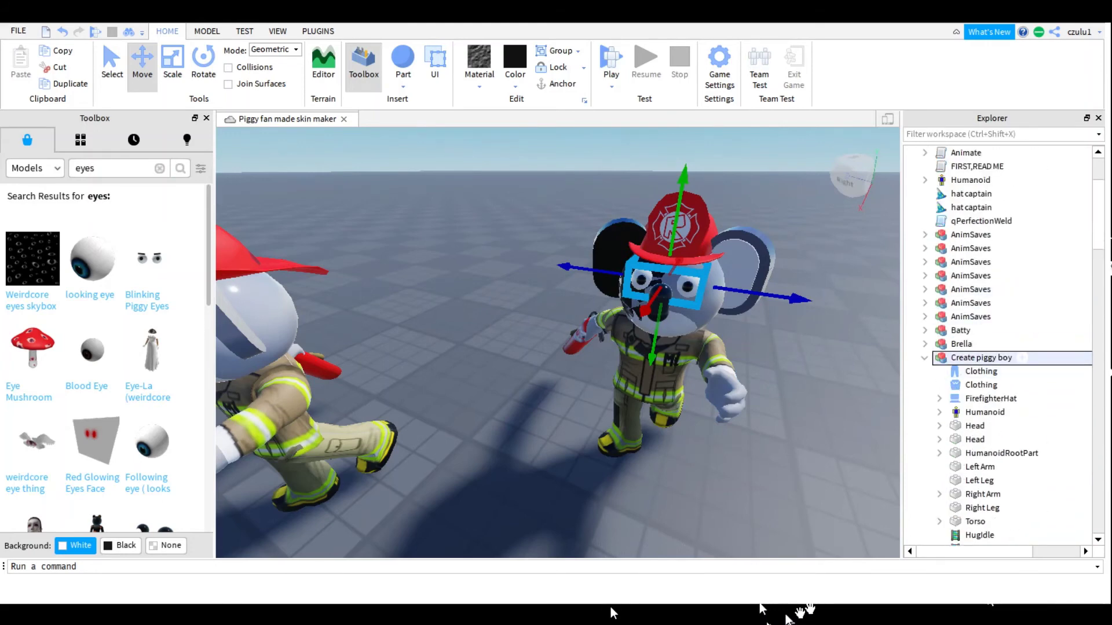
left_click(925, 357)
Step: Move the copied koala beside the original and adjust the spacing between them
left_click(981, 357)
left_click_drag(792, 496, 635, 575)
scroll(682, 614, "down", 2)
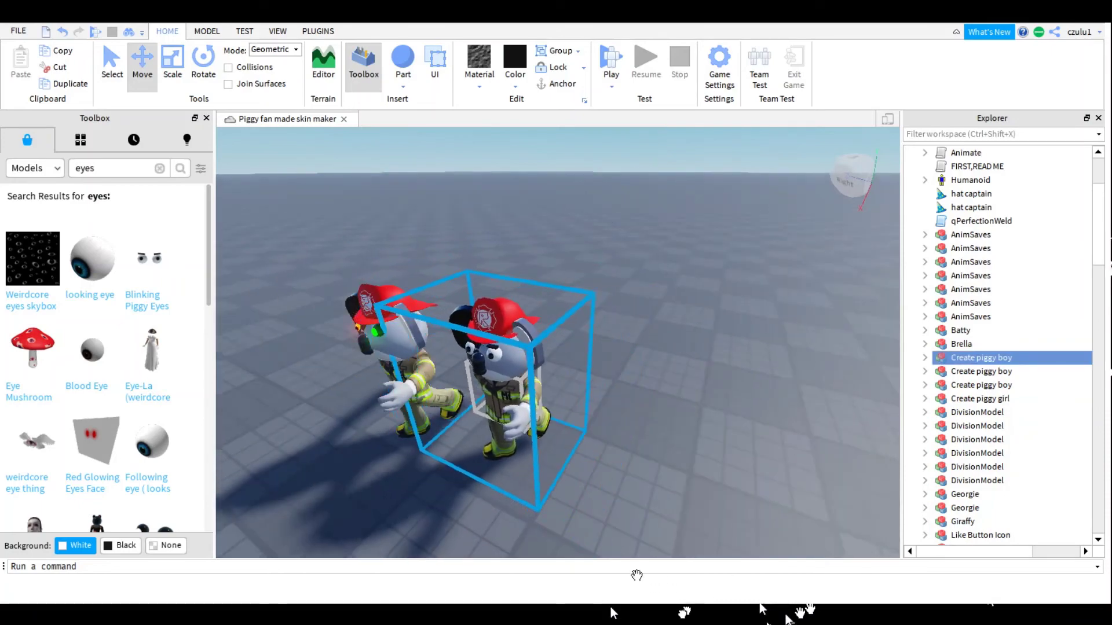
left_click(845, 564)
right_click_drag(844, 564, 836, 458)
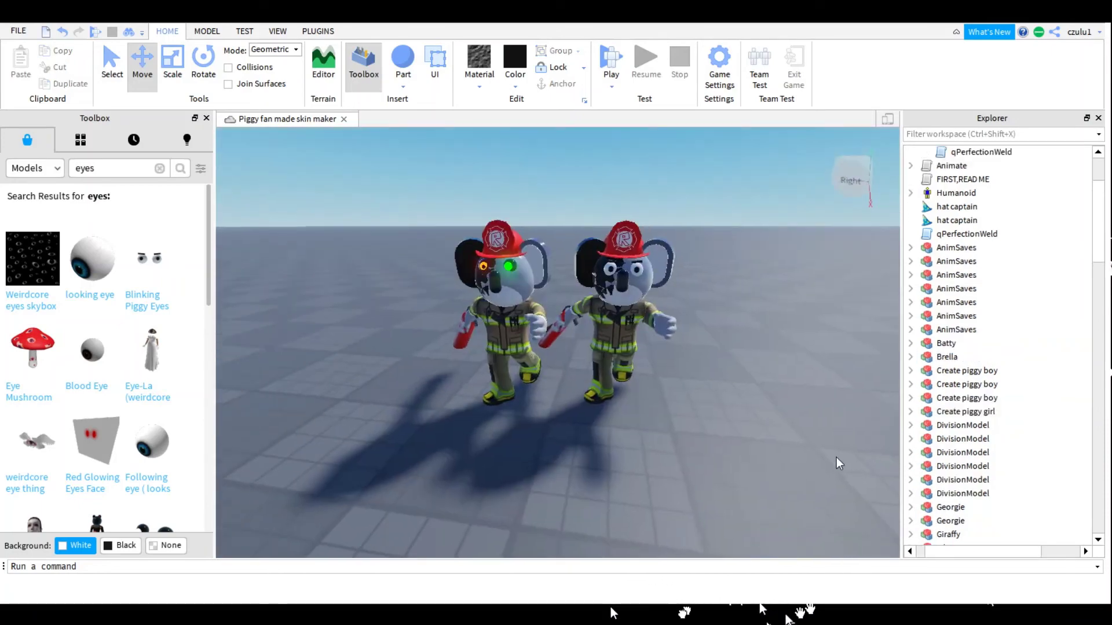
left_click(806, 423)
left_click(874, 412)
left_click(825, 416)
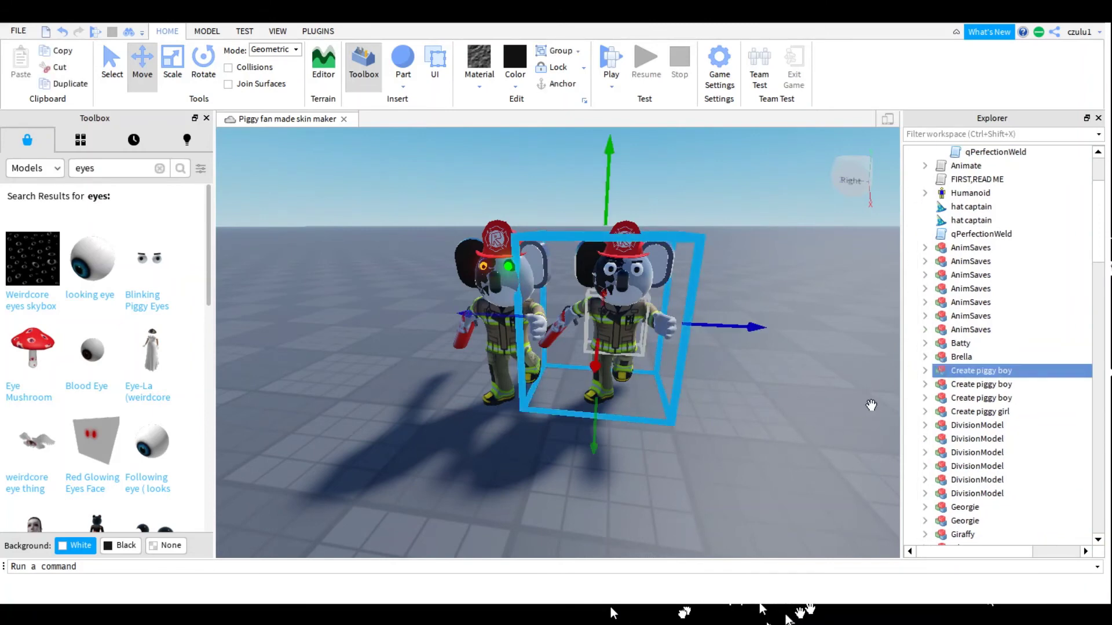
left_click_drag(874, 405, 897, 403)
Step: Examine both firefighter koalas side by side from the front
left_click(860, 537)
right_click_drag(860, 537, 884, 537)
key("s")
key("a")
key("w")
key("e")
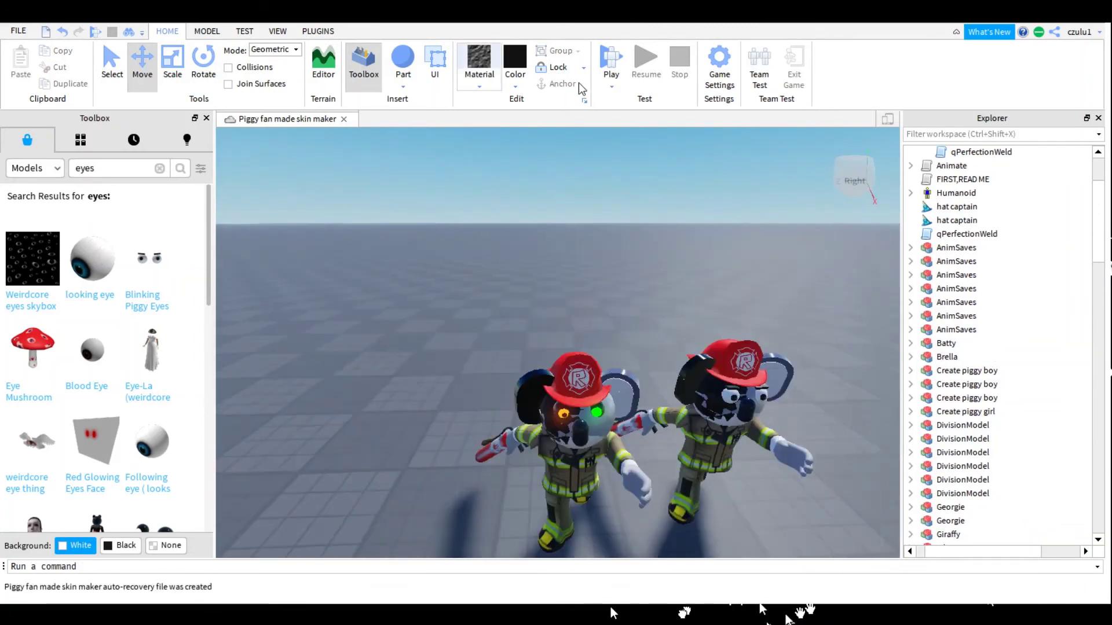
key("q")
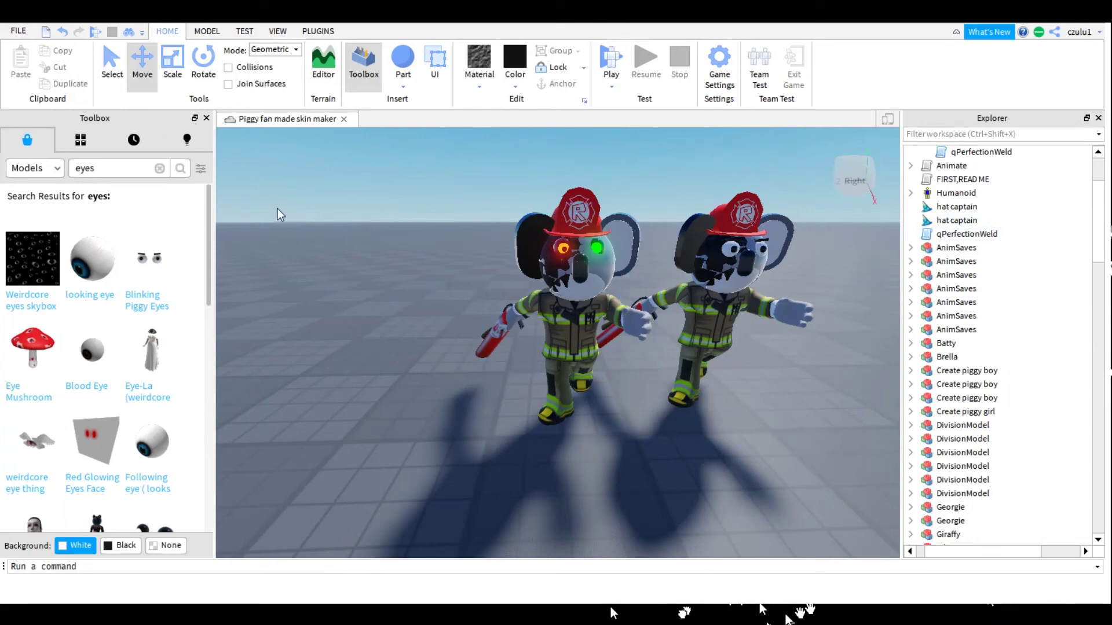
Step: Look for a weld script, checking the qPerfectionWeld scripts already in the Workspace
left_click(160, 169)
type("we")
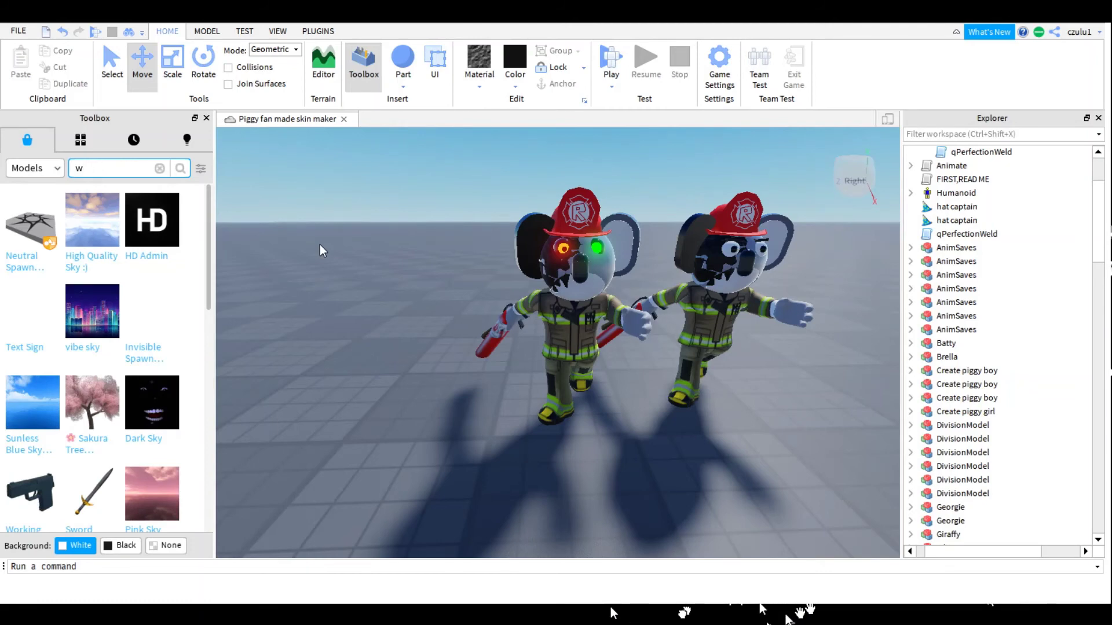
left_click(967, 234)
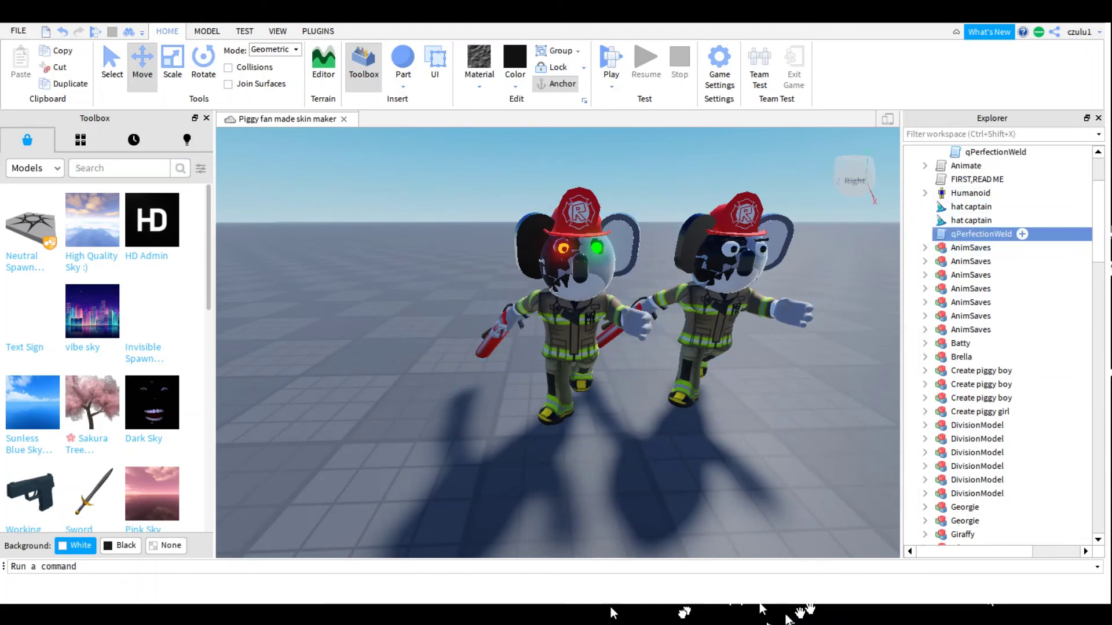
scroll(985, 347, "down", 15)
scroll(984, 361, "down", 8)
scroll(1021, 335, "up", 1)
scroll(1021, 335, "up", 10)
scroll(1020, 177, "up", 8)
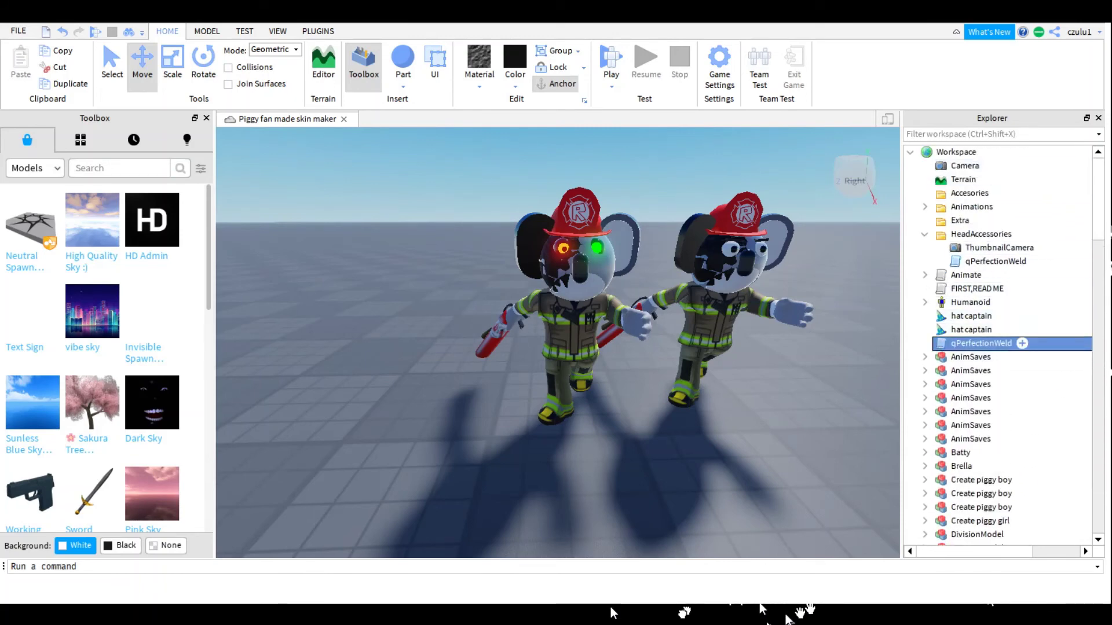
Step: Move the qPerfectionWeld script from HeadAccessories into the original koala's Create piggy boy model and collapse the model
left_click(579, 306)
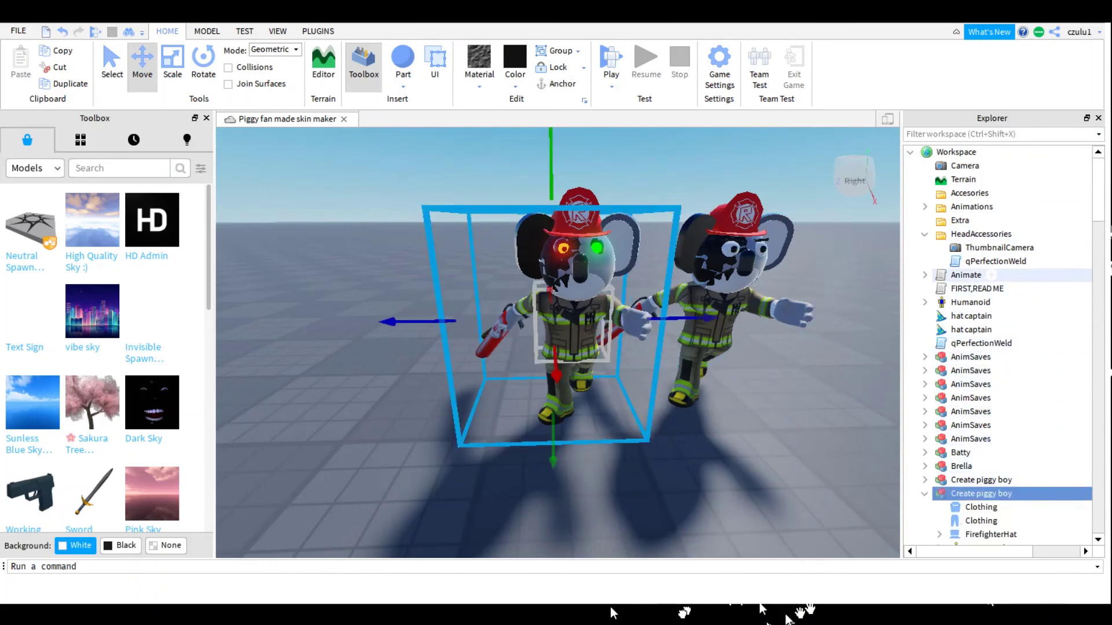
left_click(996, 261)
left_click_drag(995, 262, 985, 497)
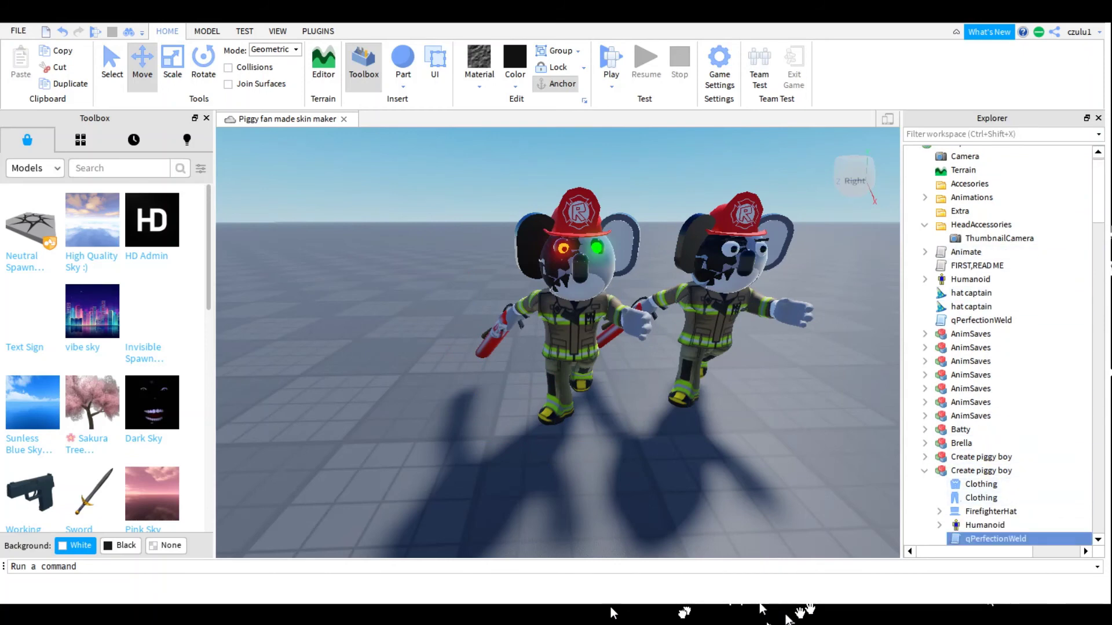
left_click(924, 470)
Step: Rename both the original and the copied firefighter koala models to "Ken"
left_click(981, 471)
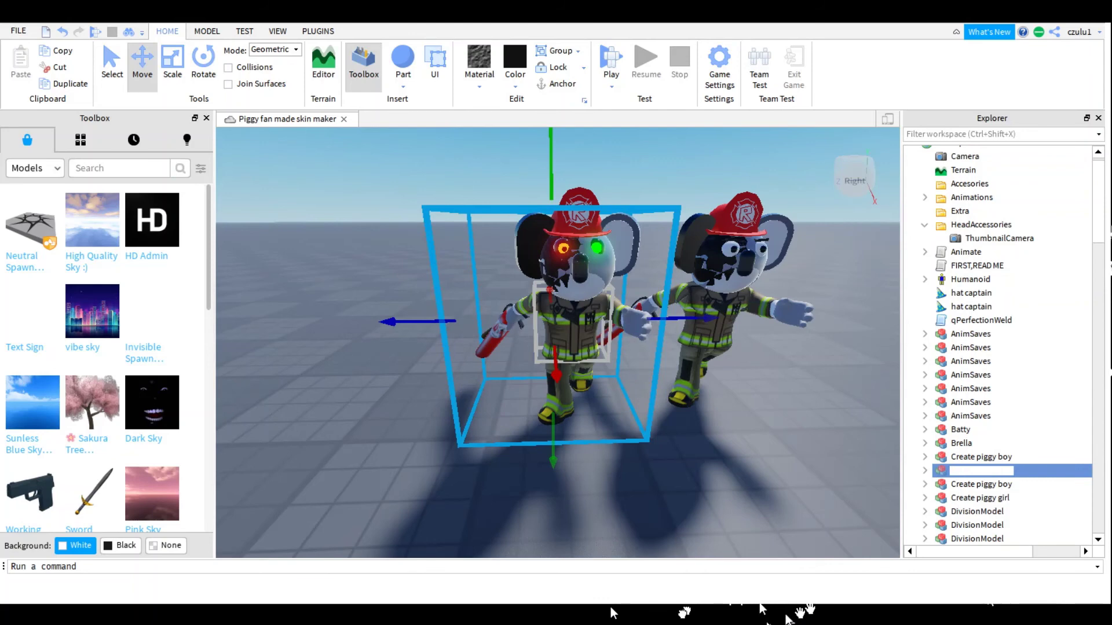
key("Return")
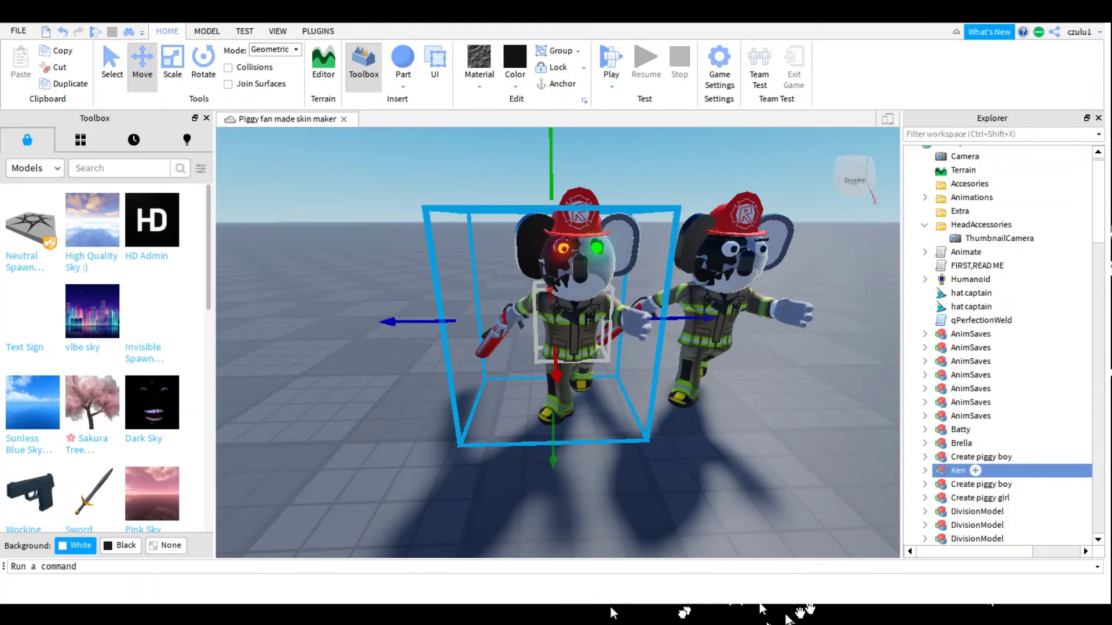
left_click(1023, 457)
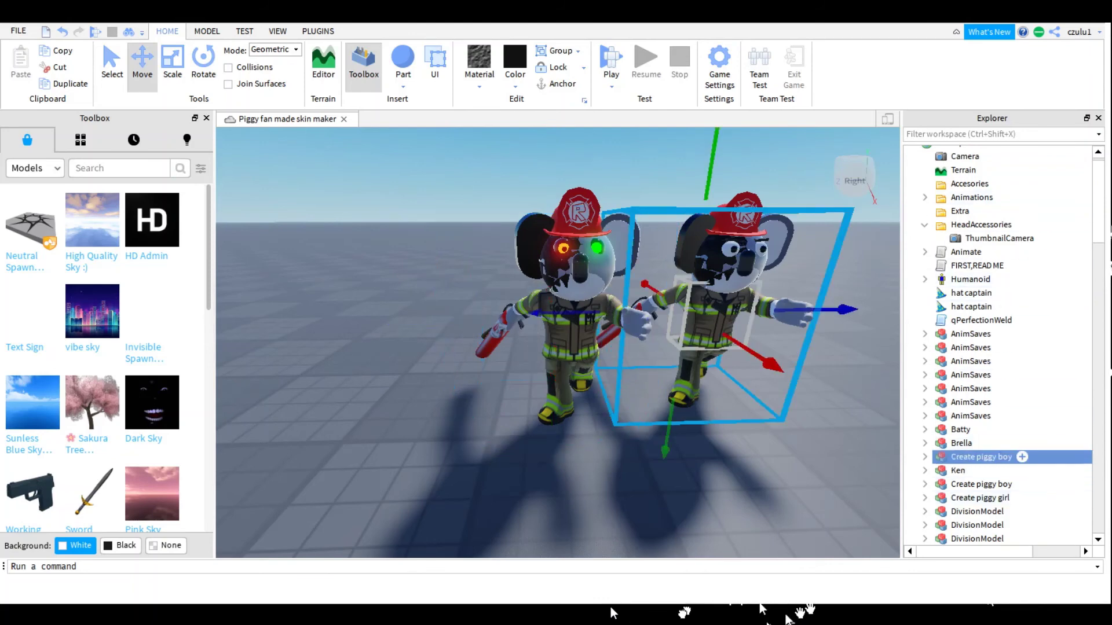
key("F2")
key("BackSpace")
type("Ken")
key("Return")
Step: Move the Workspace's qPerfectionWeld script into the copied koala's Ken model and collapse the model
left_click_drag(981, 320, 969, 458)
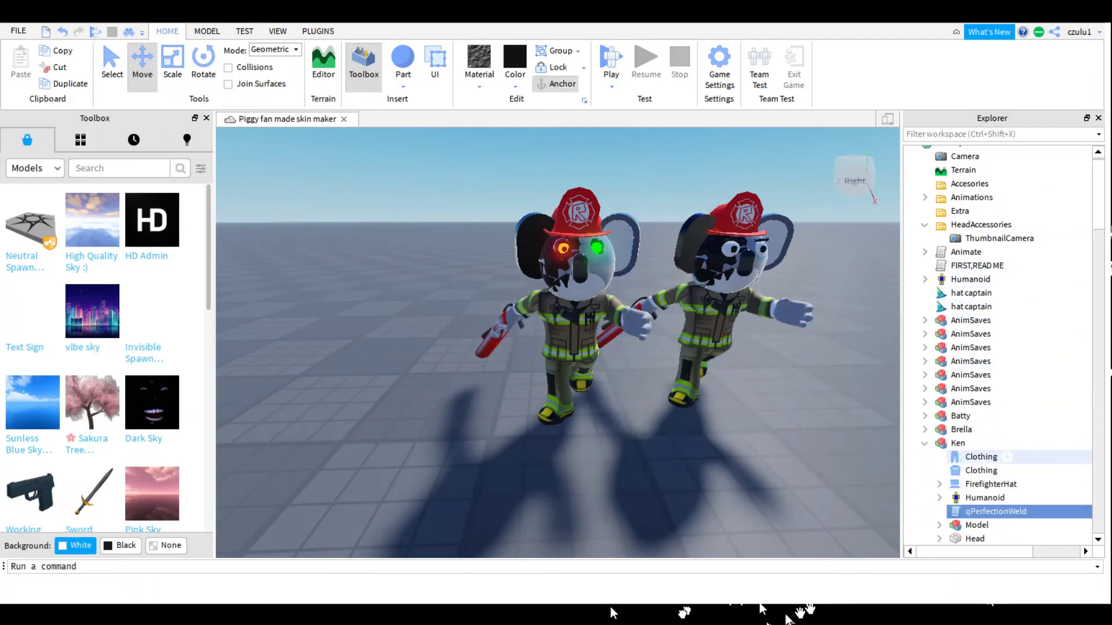
left_click(925, 443)
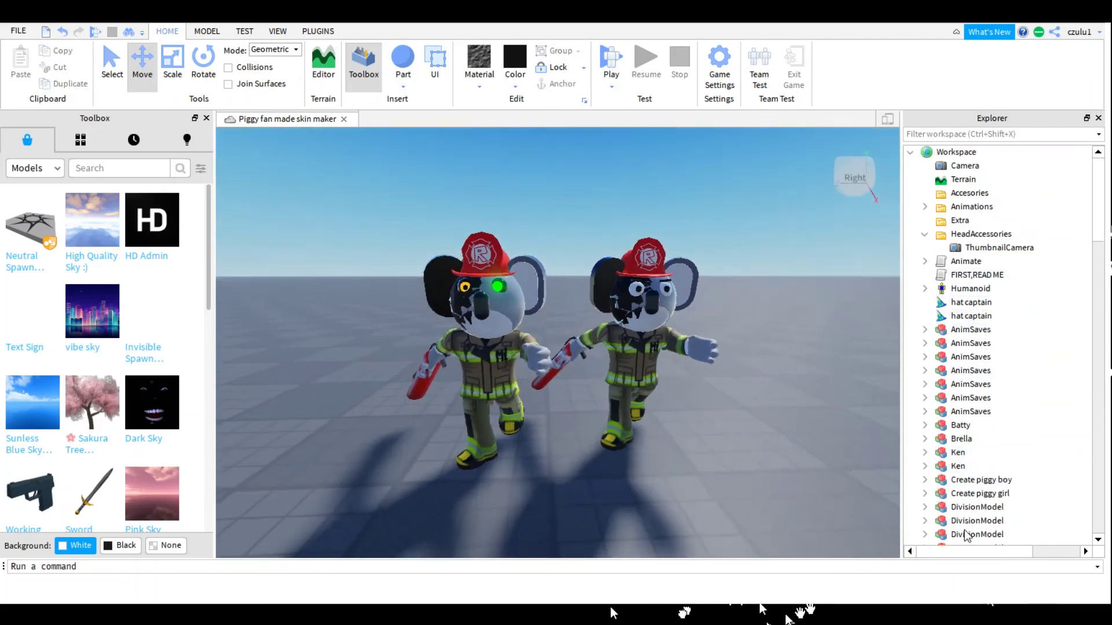